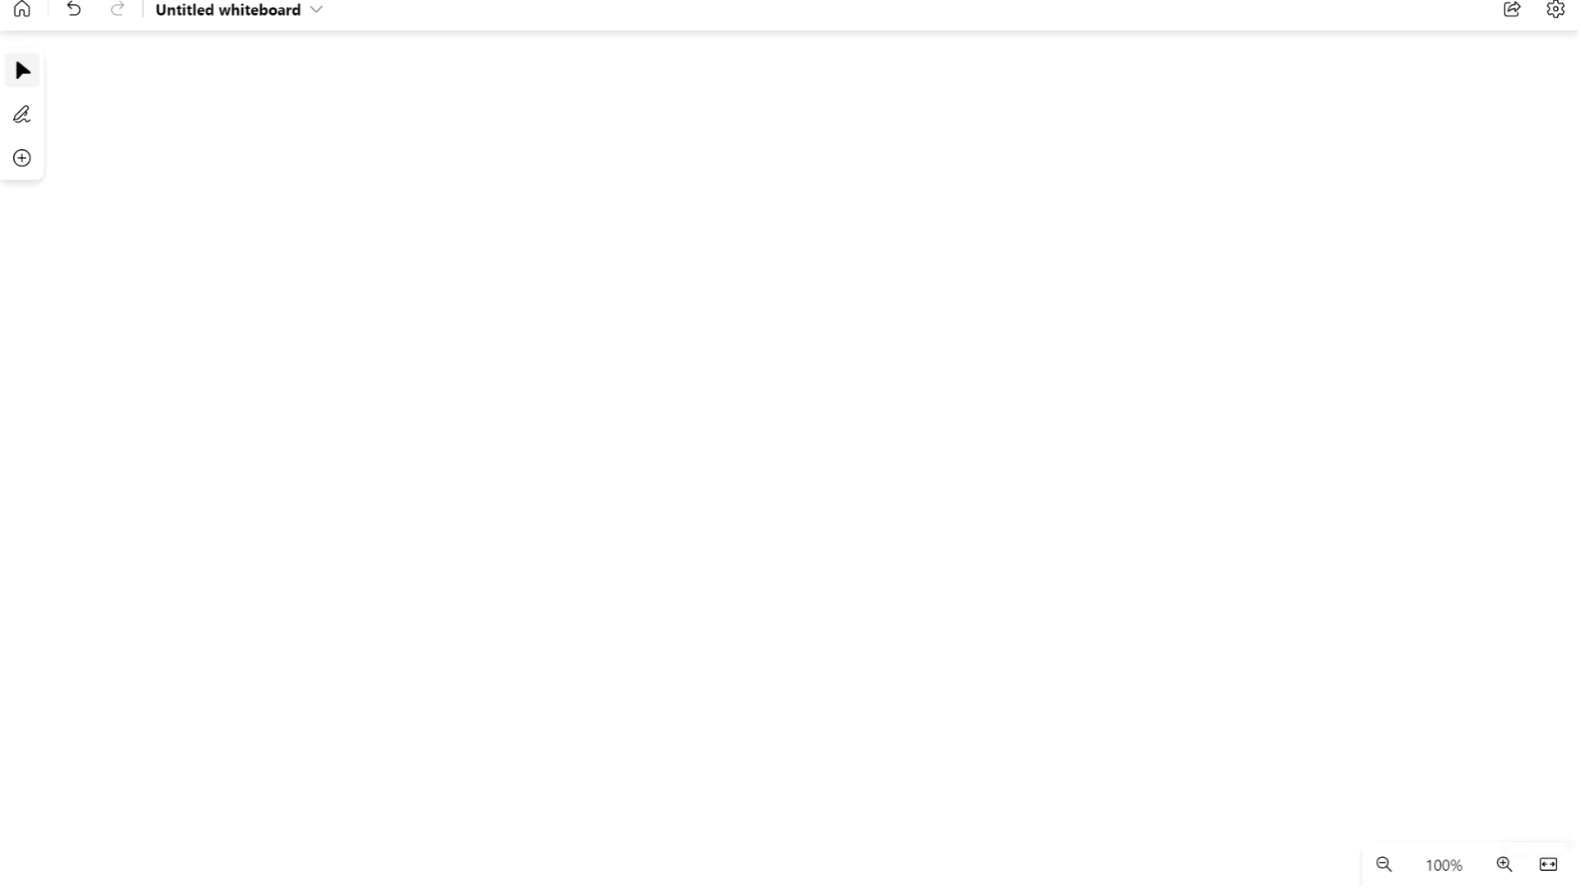
# Sketch the APP shape and write 'APP' inside it.
pyautogui.moveTo(738, 142)
pyautogui.mouseDown()
pyautogui.moveTo(671, 273)
pyautogui.moveTo(875, 236)
pyautogui.moveTo(656, 293)
pyautogui.moveTo(662, 277)
pyautogui.mouseUp()
pyautogui.moveTo(711, 273)
pyautogui.mouseDown()
pyautogui.moveTo(702, 312)
pyautogui.moveTo(747, 295)
pyautogui.mouseUp()
pyautogui.moveTo(713, 287); pyautogui.dragTo(780, 261)
pyautogui.moveTo(782, 247)
pyautogui.mouseDown()
pyautogui.moveTo(803, 237)
pyautogui.moveTo(788, 277)
pyautogui.mouseUp()
# Draw a line left from APP ending at a stick-figure user.
pyautogui.moveTo(363, 272); pyautogui.dragTo(684, 273)
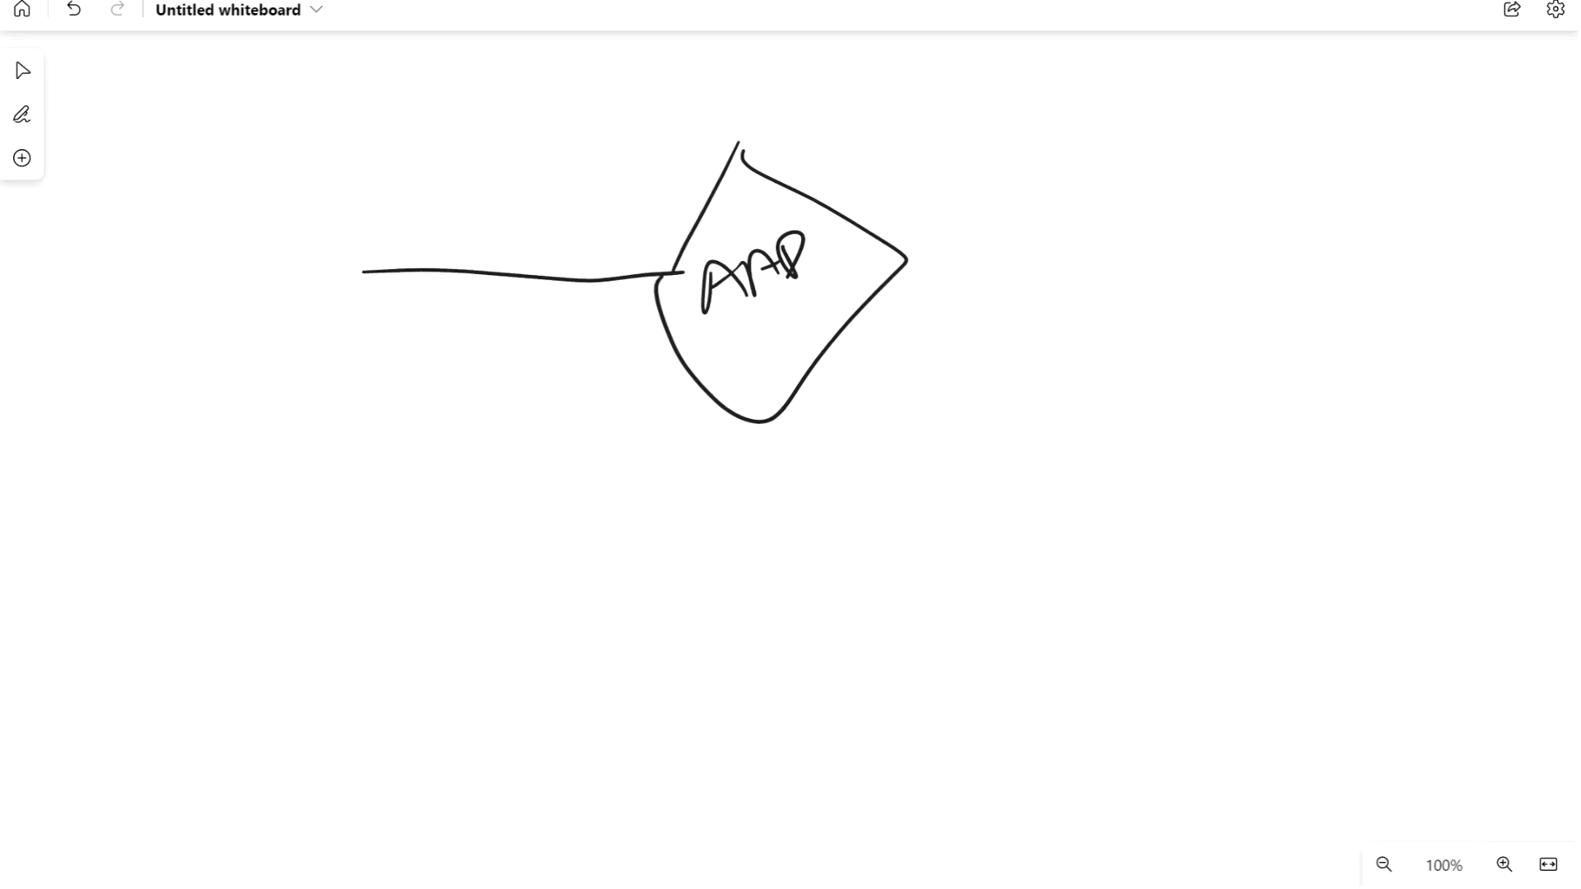
pyautogui.moveTo(329, 241); pyautogui.dragTo(327, 243)
pyautogui.moveTo(314, 311); pyautogui.dragTo(317, 377)
pyautogui.moveTo(316, 326); pyautogui.dragTo(300, 360)
pyautogui.moveTo(321, 345); pyautogui.dragTo(346, 349)
pyautogui.moveTo(305, 376); pyautogui.dragTo(292, 404)
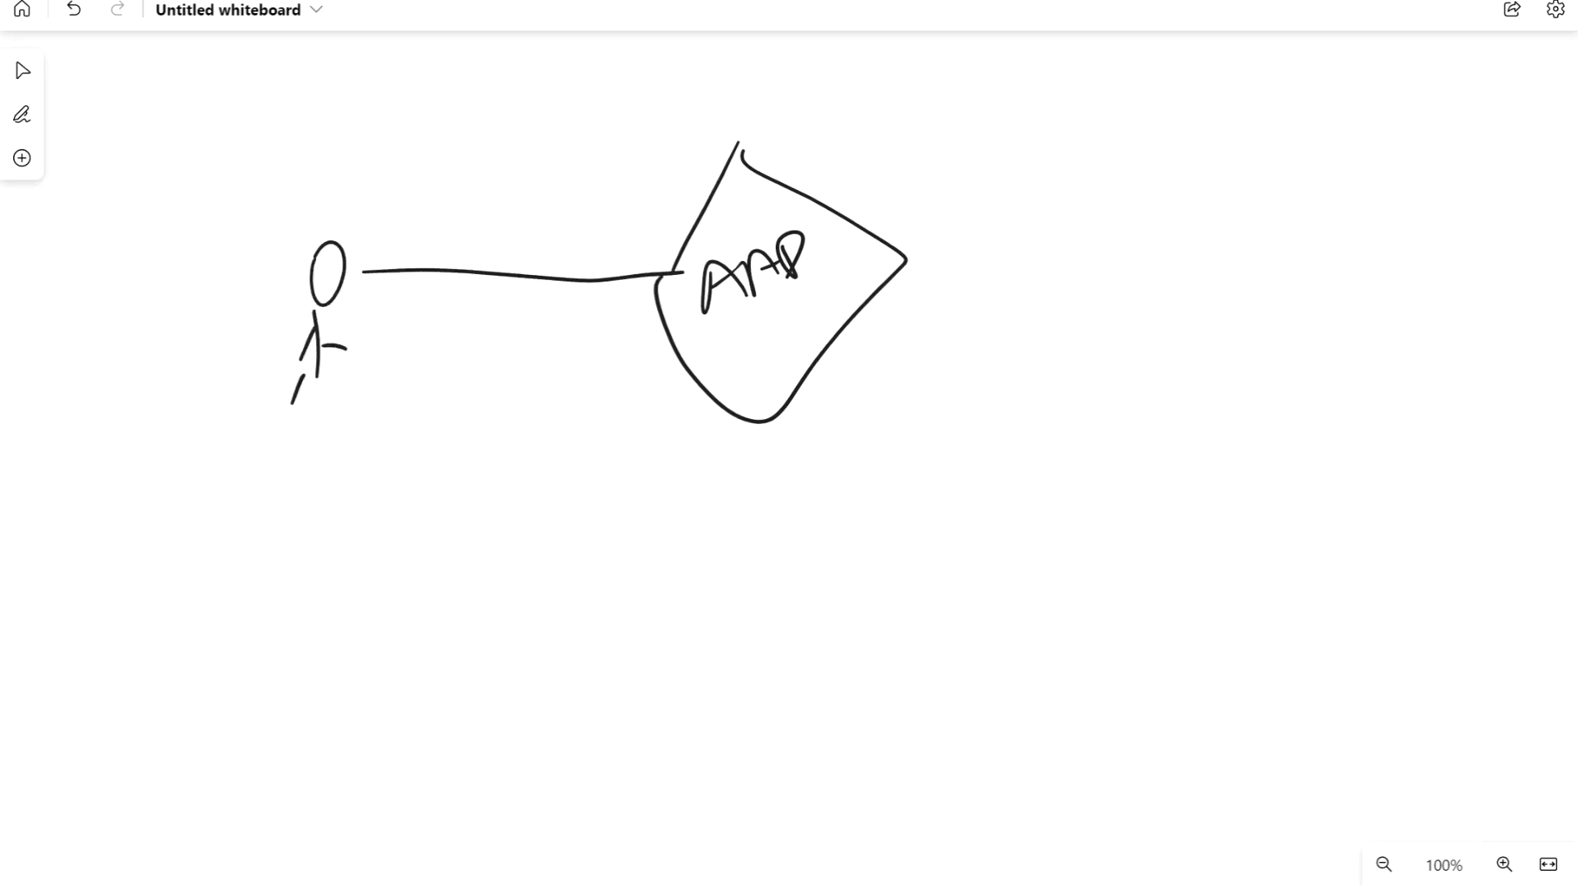
# Write 'internet' above the user, with a divider and a network label beside it.
pyautogui.click(248, 96)
pyautogui.moveTo(260, 105)
pyautogui.mouseDown()
pyautogui.moveTo(261, 127)
pyautogui.moveTo(293, 121)
pyautogui.mouseUp()
pyautogui.moveTo(298, 72)
pyautogui.mouseDown()
pyautogui.moveTo(306, 111)
pyautogui.moveTo(313, 82)
pyautogui.mouseUp()
pyautogui.moveTo(318, 99); pyautogui.dragTo(339, 107)
pyautogui.moveTo(350, 105); pyautogui.dragTo(402, 82)
pyautogui.moveTo(399, 49)
pyautogui.mouseDown()
pyautogui.moveTo(410, 94)
pyautogui.moveTo(415, 61)
pyautogui.mouseUp()
pyautogui.moveTo(429, 39); pyautogui.dragTo(436, 127)
pyautogui.moveTo(480, 77); pyautogui.dragTo(470, 104)
pyautogui.moveTo(494, 82)
pyautogui.mouseDown()
pyautogui.moveTo(493, 100)
pyautogui.moveTo(537, 82)
pyautogui.moveTo(541, 98)
pyautogui.mouseUp()
pyautogui.moveTo(547, 69)
pyautogui.mouseDown()
pyautogui.moveTo(551, 93)
pyautogui.moveTo(647, 78)
pyautogui.mouseUp()
pyautogui.moveTo(632, 60); pyautogui.dragTo(676, 71)
pyautogui.moveTo(680, 66); pyautogui.dragTo(696, 65)
# Draw a line from APP to a vertical branch, with the top branch labelled CVAD.
pyautogui.moveTo(906, 248); pyautogui.dragTo(1115, 257)
pyautogui.click(1095, 106)
pyautogui.moveTo(1105, 115); pyautogui.dragTo(1146, 494)
pyautogui.moveTo(1094, 106)
pyautogui.mouseDown()
pyautogui.moveTo(1264, 109)
pyautogui.moveTo(1308, 146)
pyautogui.moveTo(1353, 102)
pyautogui.mouseUp()
pyautogui.moveTo(1365, 105); pyautogui.dragTo(1354, 151)
pyautogui.moveTo(1354, 131)
pyautogui.mouseDown()
pyautogui.moveTo(1393, 122)
pyautogui.moveTo(1401, 143)
pyautogui.mouseUp()
pyautogui.moveTo(1400, 115); pyautogui.dragTo(1431, 128)
pyautogui.moveTo(1131, 321); pyautogui.dragTo(1316, 308)
# Add branches labelled Teams, O365 and AVD, and join the APP line to the branch.
pyautogui.moveTo(1355, 282)
pyautogui.mouseDown()
pyautogui.moveTo(1354, 328)
pyautogui.moveTo(1380, 275)
pyautogui.mouseUp()
pyautogui.moveTo(1373, 306); pyautogui.dragTo(1460, 301)
pyautogui.moveTo(1158, 483); pyautogui.dragTo(1271, 482)
pyautogui.moveTo(1355, 465); pyautogui.dragTo(1392, 494)
pyautogui.moveTo(1441, 436)
pyautogui.mouseDown()
pyautogui.moveTo(1426, 465)
pyautogui.moveTo(1456, 476)
pyautogui.mouseUp()
pyautogui.moveTo(1132, 468)
pyautogui.mouseDown()
pyautogui.moveTo(1143, 639)
pyautogui.moveTo(1325, 651)
pyautogui.mouseUp()
pyautogui.moveTo(1395, 601)
pyautogui.mouseDown()
pyautogui.moveTo(1386, 653)
pyautogui.moveTo(1421, 647)
pyautogui.moveTo(1452, 597)
pyautogui.mouseUp()
pyautogui.moveTo(1474, 591); pyautogui.dragTo(1475, 634)
pyautogui.moveTo(1114, 258); pyautogui.dragTo(1129, 257)
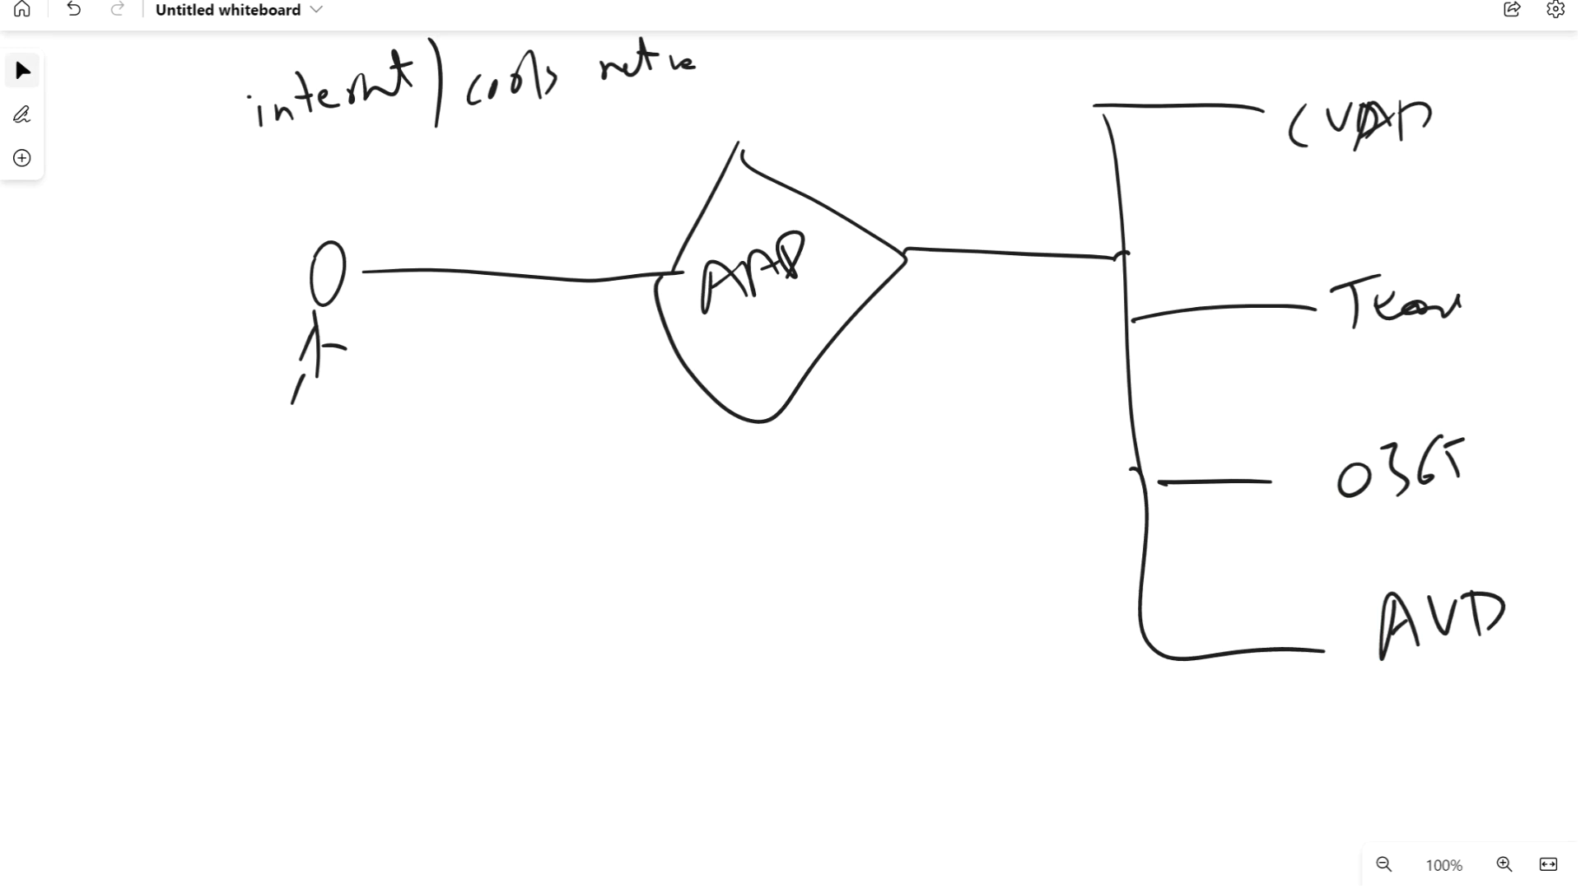
pyautogui.moveTo(454, 207)
pyautogui.mouseDown()
pyautogui.moveTo(729, 85)
pyautogui.moveTo(1224, 87)
pyautogui.moveTo(1201, 97)
pyautogui.mouseUp()
pyautogui.moveTo(1102, 115)
pyautogui.mouseDown()
pyautogui.moveTo(994, 101)
pyautogui.moveTo(842, 188)
pyautogui.moveTo(874, 183)
pyautogui.mouseUp()
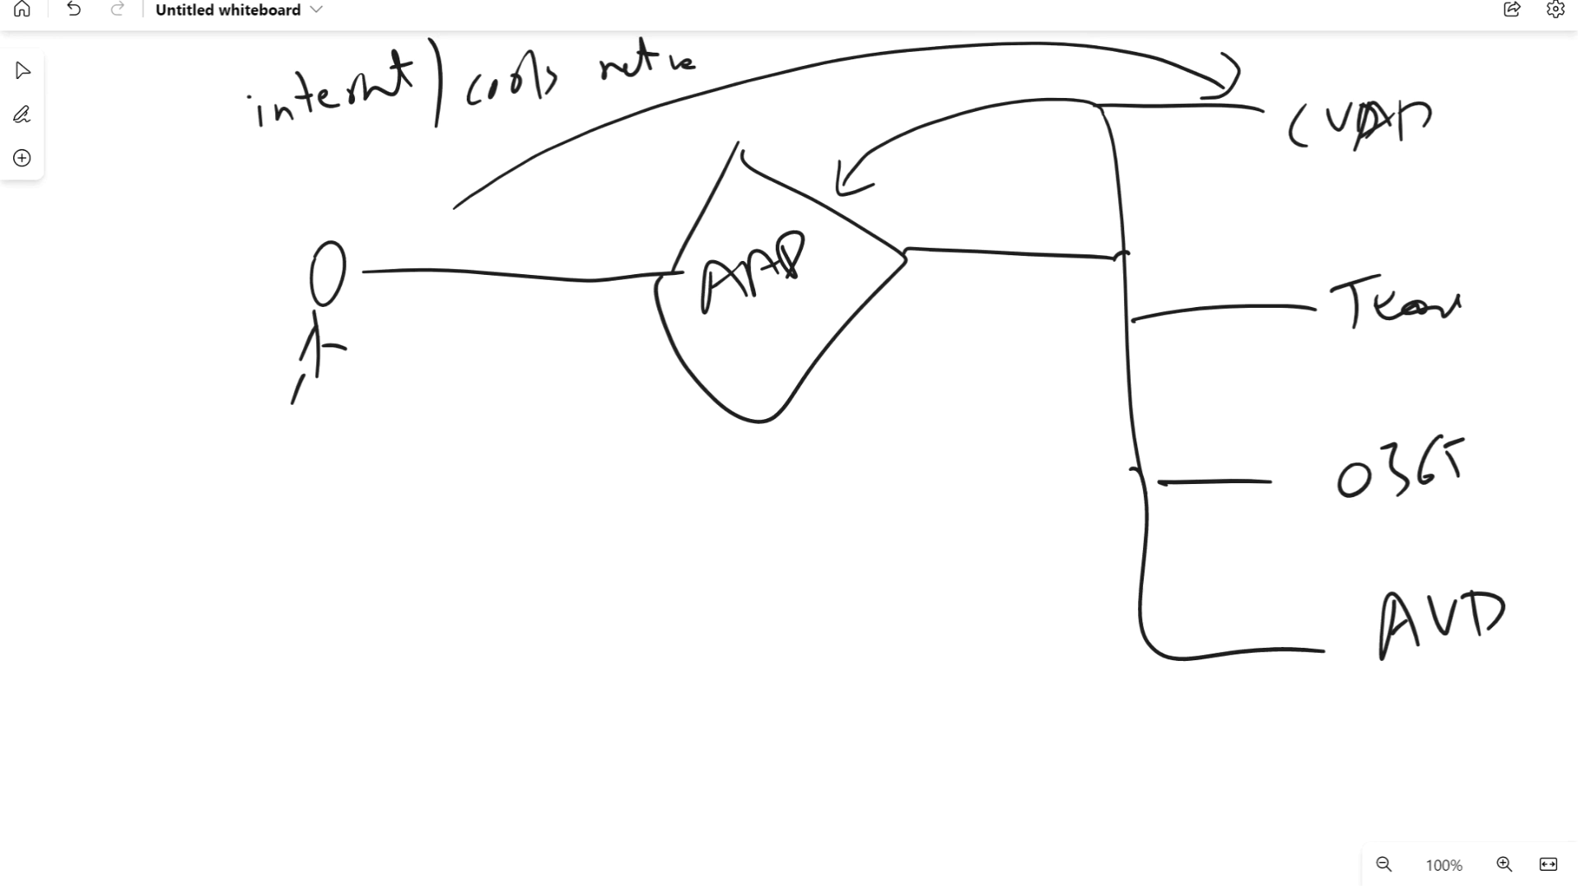
pyautogui.moveTo(1187, 142); pyautogui.dragTo(1390, 66)
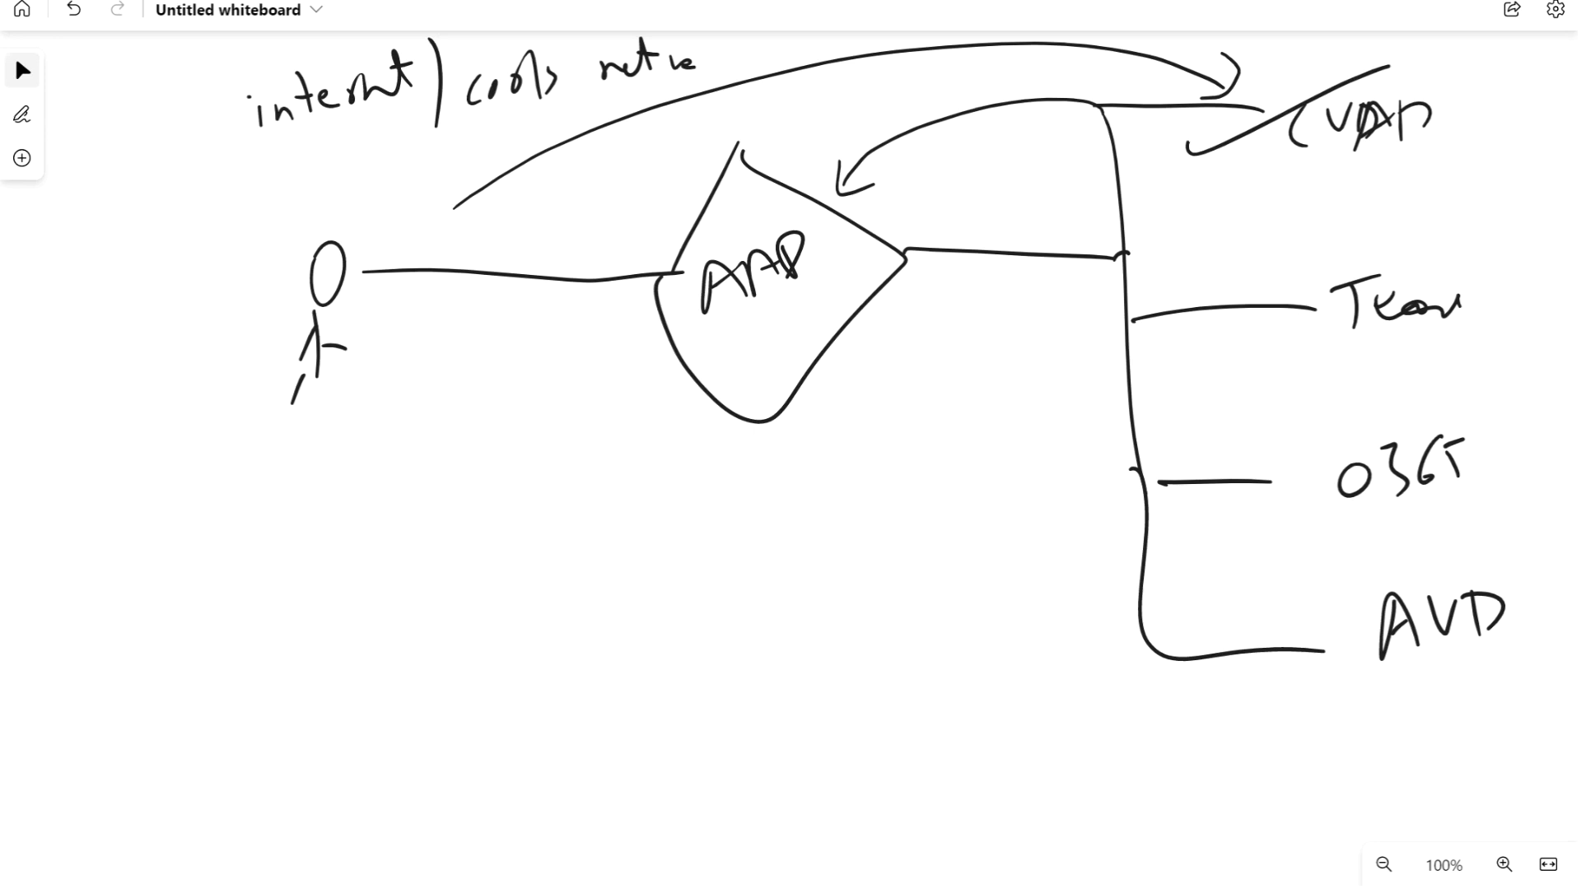
pyautogui.hotkey('ctrl', 'z')
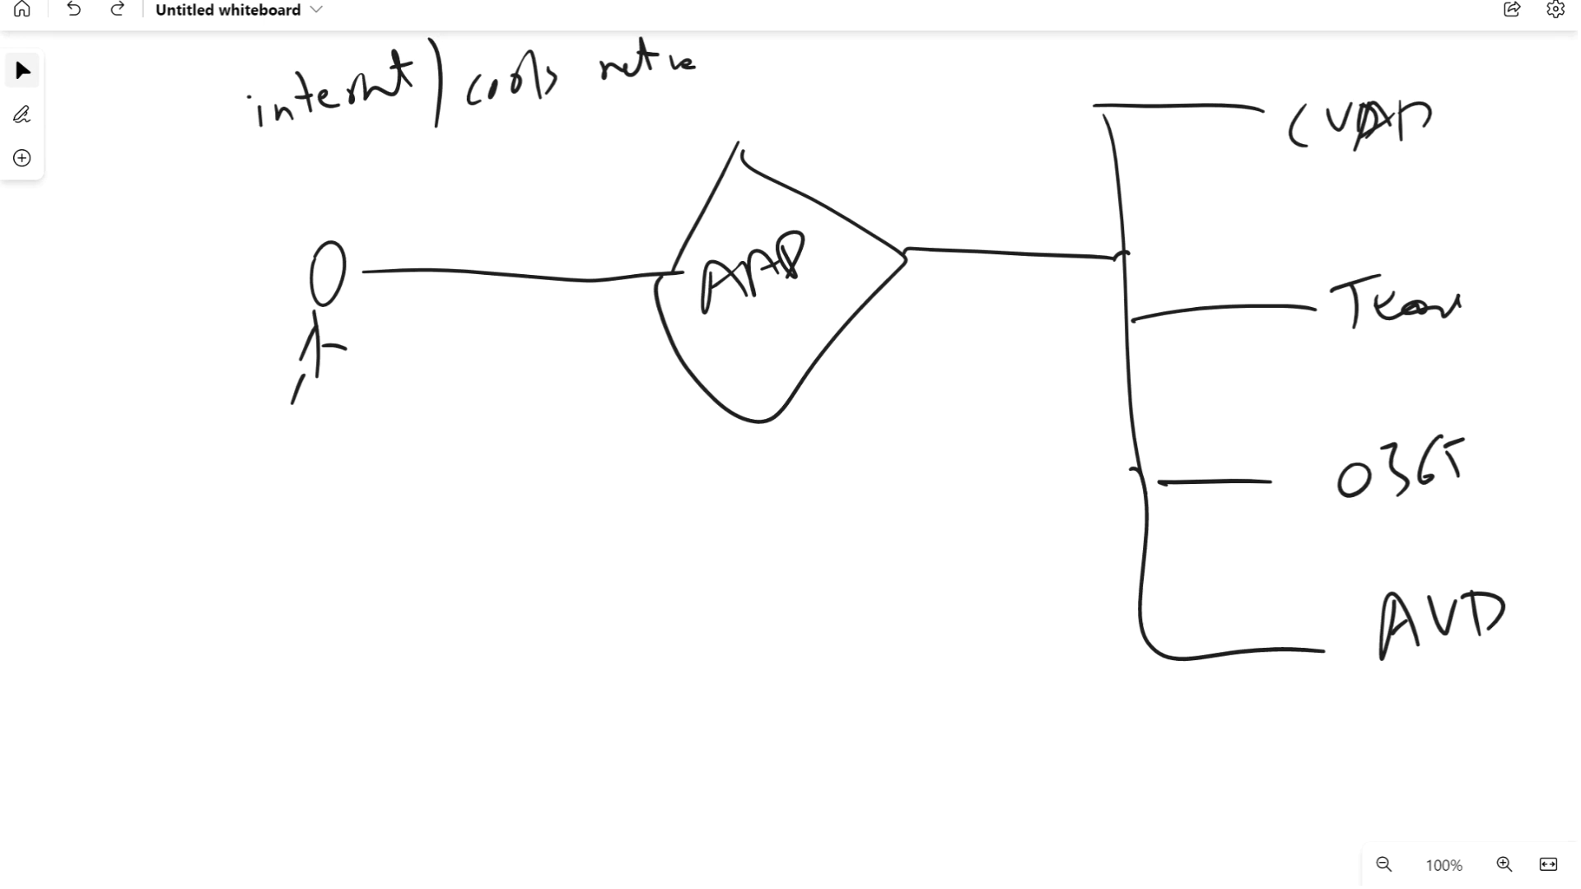
# Write a ticked 'CA-MFA*' note under APP and circle the network label.
pyautogui.moveTo(757, 399)
pyautogui.mouseDown()
pyautogui.moveTo(728, 484)
pyautogui.moveTo(790, 498)
pyautogui.mouseUp()
pyautogui.moveTo(808, 497)
pyautogui.mouseDown()
pyautogui.moveTo(814, 462)
pyautogui.moveTo(827, 492)
pyautogui.moveTo(868, 453)
pyautogui.mouseUp()
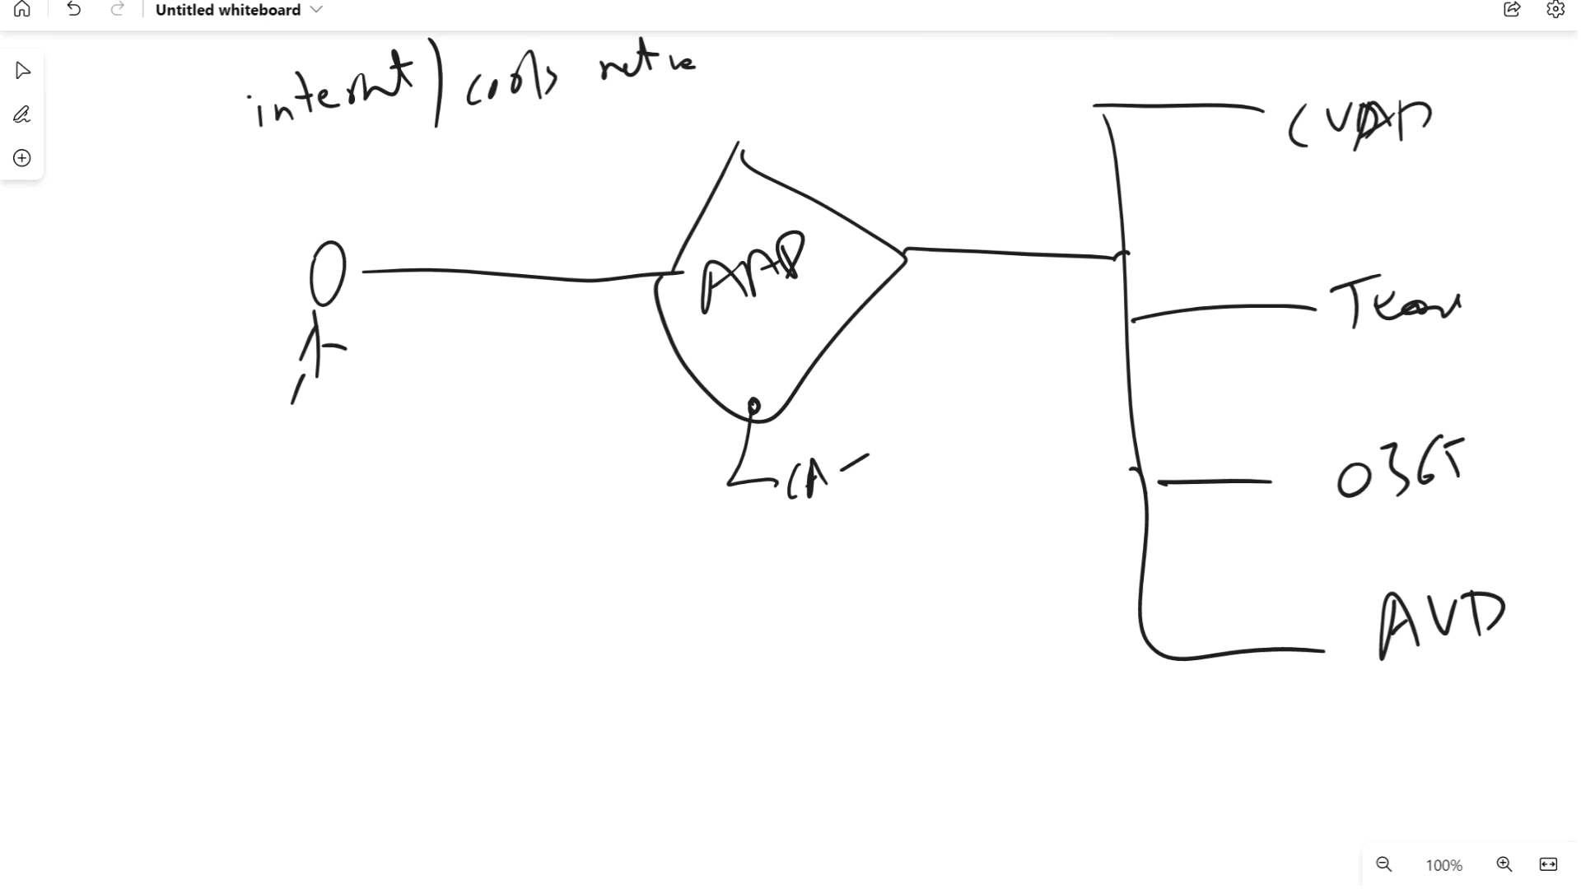
pyautogui.moveTo(880, 471)
pyautogui.mouseDown()
pyautogui.moveTo(886, 435)
pyautogui.moveTo(913, 451)
pyautogui.moveTo(935, 413)
pyautogui.moveTo(957, 431)
pyautogui.moveTo(985, 402)
pyautogui.mouseUp()
pyautogui.moveTo(958, 411); pyautogui.dragTo(968, 403)
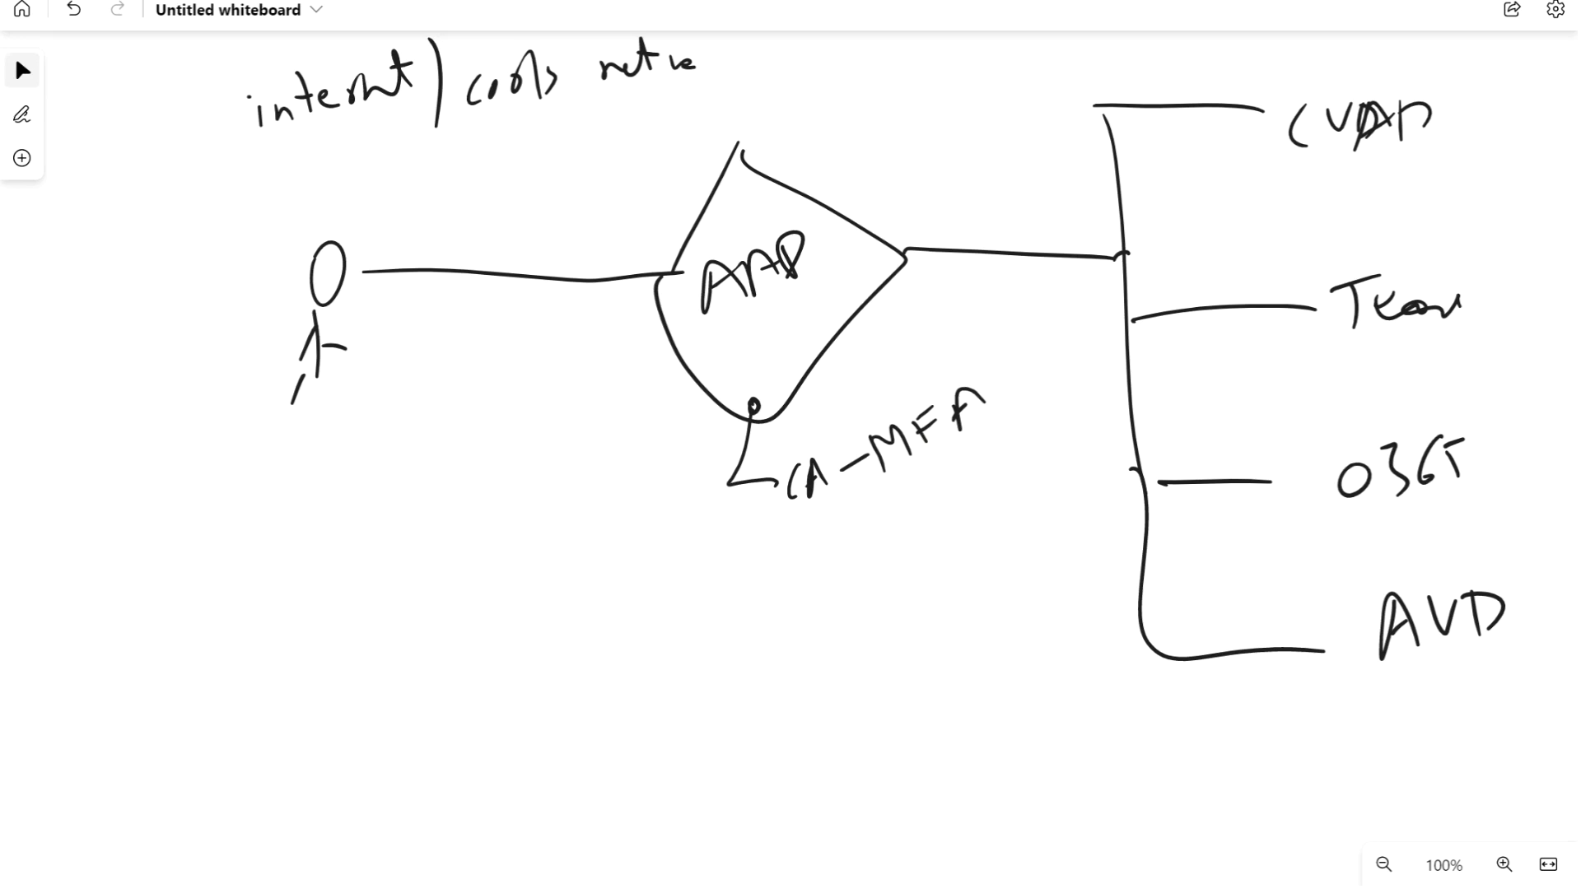
pyautogui.moveTo(934, 474)
pyautogui.mouseDown()
pyautogui.moveTo(945, 493)
pyautogui.moveTo(1003, 439)
pyautogui.mouseUp()
pyautogui.moveTo(610, 40)
pyautogui.mouseDown()
pyautogui.moveTo(549, 42)
pyautogui.moveTo(676, 137)
pyautogui.moveTo(600, 36)
pyautogui.mouseUp()
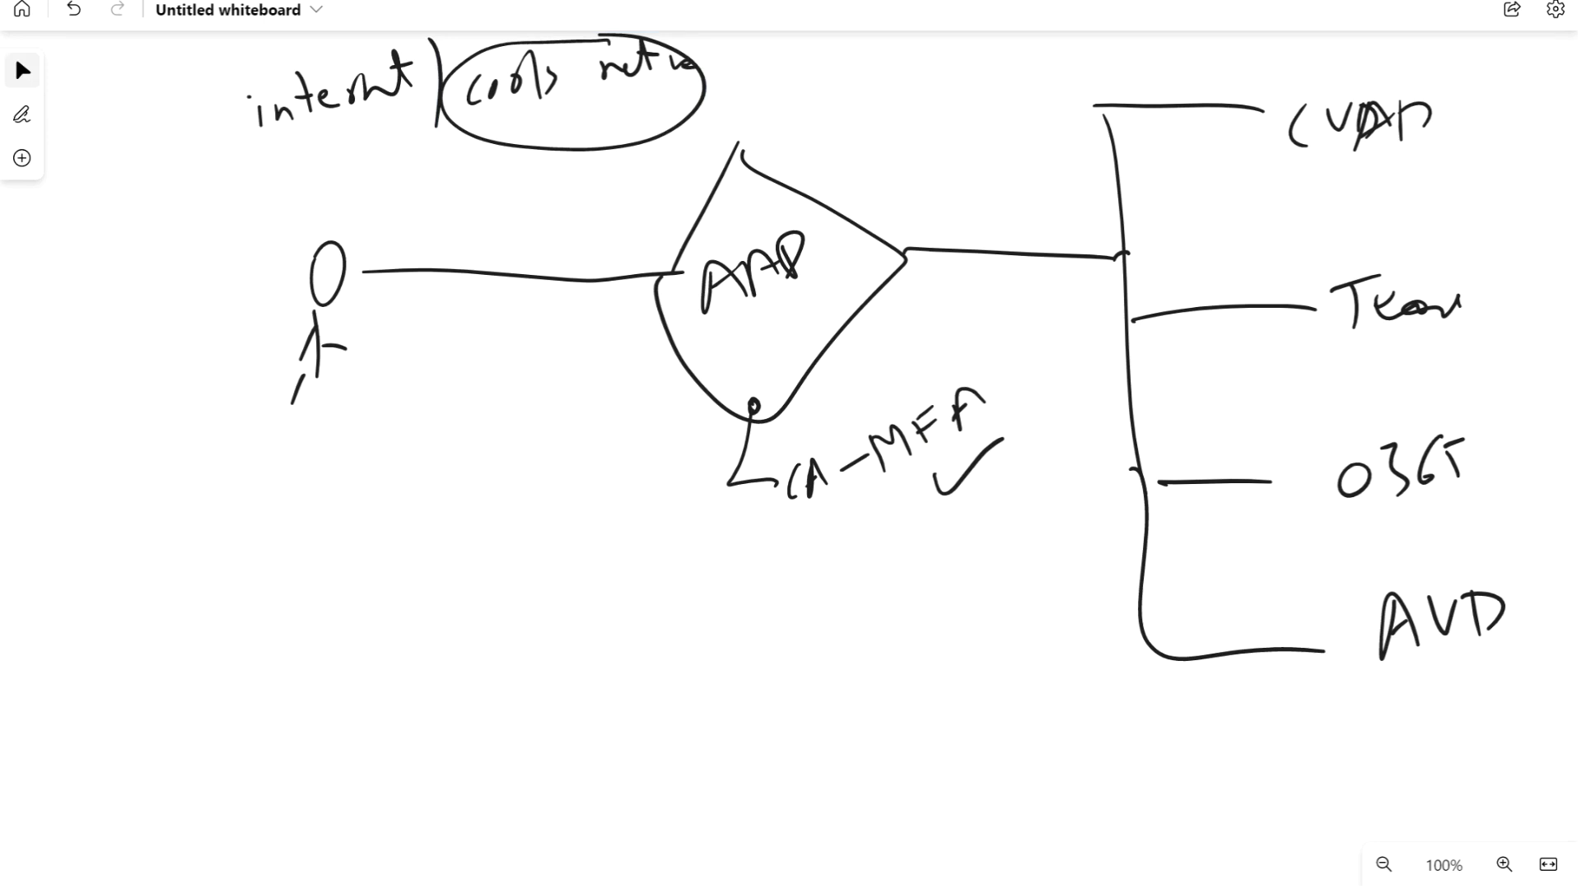
pyautogui.moveTo(1016, 364); pyautogui.dragTo(1018, 397)
pyautogui.moveTo(1004, 381)
pyautogui.mouseDown()
pyautogui.moveTo(1033, 368)
pyautogui.moveTo(1017, 384)
pyautogui.mouseUp()
# Write a circled '2' followed by 'Block' below CA-MFA.
pyautogui.moveTo(743, 586); pyautogui.dragTo(756, 627)
pyautogui.moveTo(751, 569)
pyautogui.mouseDown()
pyautogui.moveTo(726, 613)
pyautogui.moveTo(753, 566)
pyautogui.mouseUp()
pyautogui.moveTo(797, 564)
pyautogui.mouseDown()
pyautogui.moveTo(805, 616)
pyautogui.moveTo(839, 589)
pyautogui.moveTo(813, 624)
pyautogui.mouseUp()
pyautogui.moveTo(848, 543)
pyautogui.mouseDown()
pyautogui.moveTo(838, 611)
pyautogui.moveTo(867, 601)
pyautogui.mouseUp()
pyautogui.moveTo(904, 568); pyautogui.dragTo(904, 594)
pyautogui.moveTo(929, 524)
pyautogui.mouseDown()
pyautogui.moveTo(914, 582)
pyautogui.moveTo(929, 560)
pyautogui.mouseUp()
pyautogui.moveTo(929, 560); pyautogui.dragTo(972, 568)
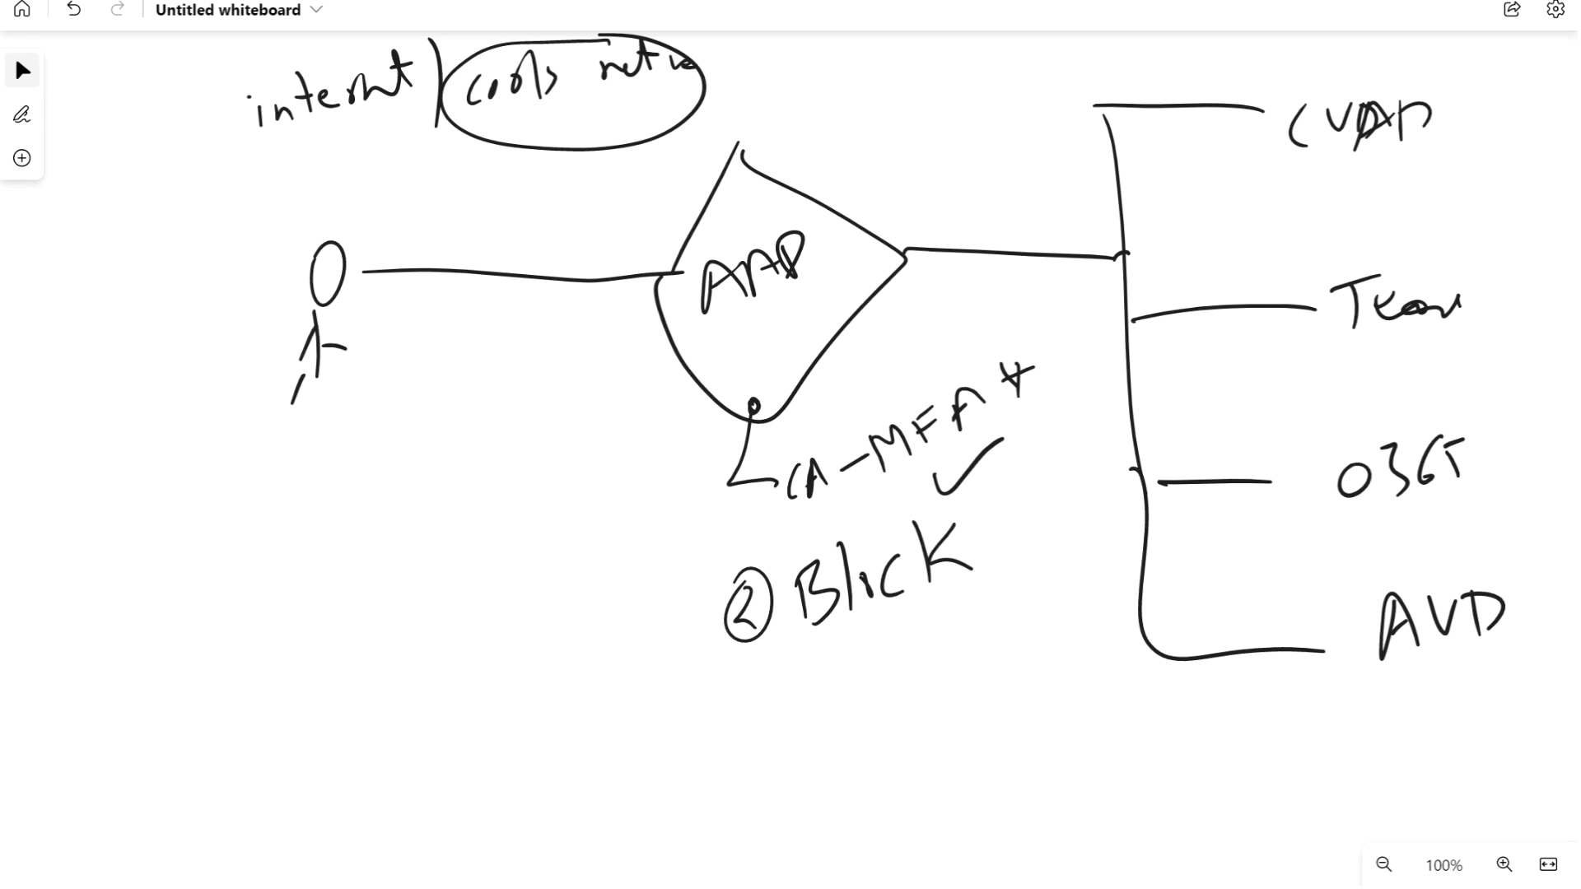
# Write a 'UAE' label to the left of the user.
pyautogui.moveTo(74, 358)
pyautogui.mouseDown()
pyautogui.moveTo(135, 316)
pyautogui.moveTo(163, 339)
pyautogui.mouseUp()
pyautogui.moveTo(152, 280); pyautogui.dragTo(169, 265)
pyautogui.moveTo(156, 284)
pyautogui.mouseDown()
pyautogui.moveTo(169, 312)
pyautogui.moveTo(182, 277)
pyautogui.mouseUp()
pyautogui.moveTo(169, 312); pyautogui.dragTo(197, 292)
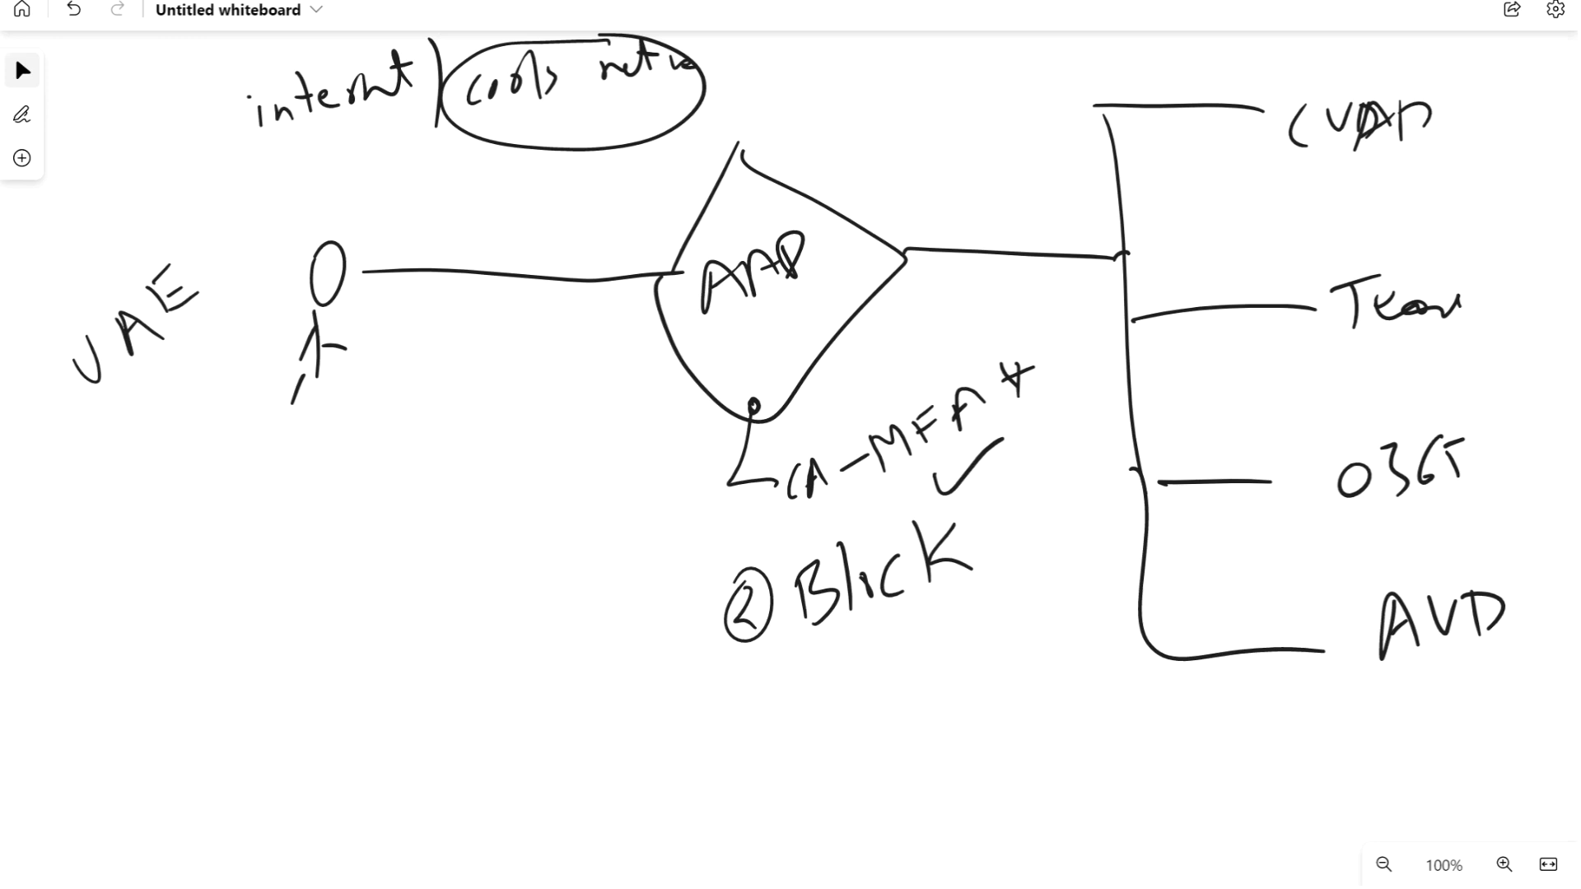
# Draw arrows beside Block, circle UAE and curve an arrow into the circled 2.
pyautogui.moveTo(976, 548); pyautogui.dragTo(1027, 517)
pyautogui.moveTo(852, 624)
pyautogui.mouseDown()
pyautogui.moveTo(860, 682)
pyautogui.moveTo(870, 649)
pyautogui.mouseUp()
pyautogui.moveTo(169, 234)
pyautogui.mouseDown()
pyautogui.moveTo(62, 404)
pyautogui.moveTo(165, 233)
pyautogui.mouseUp()
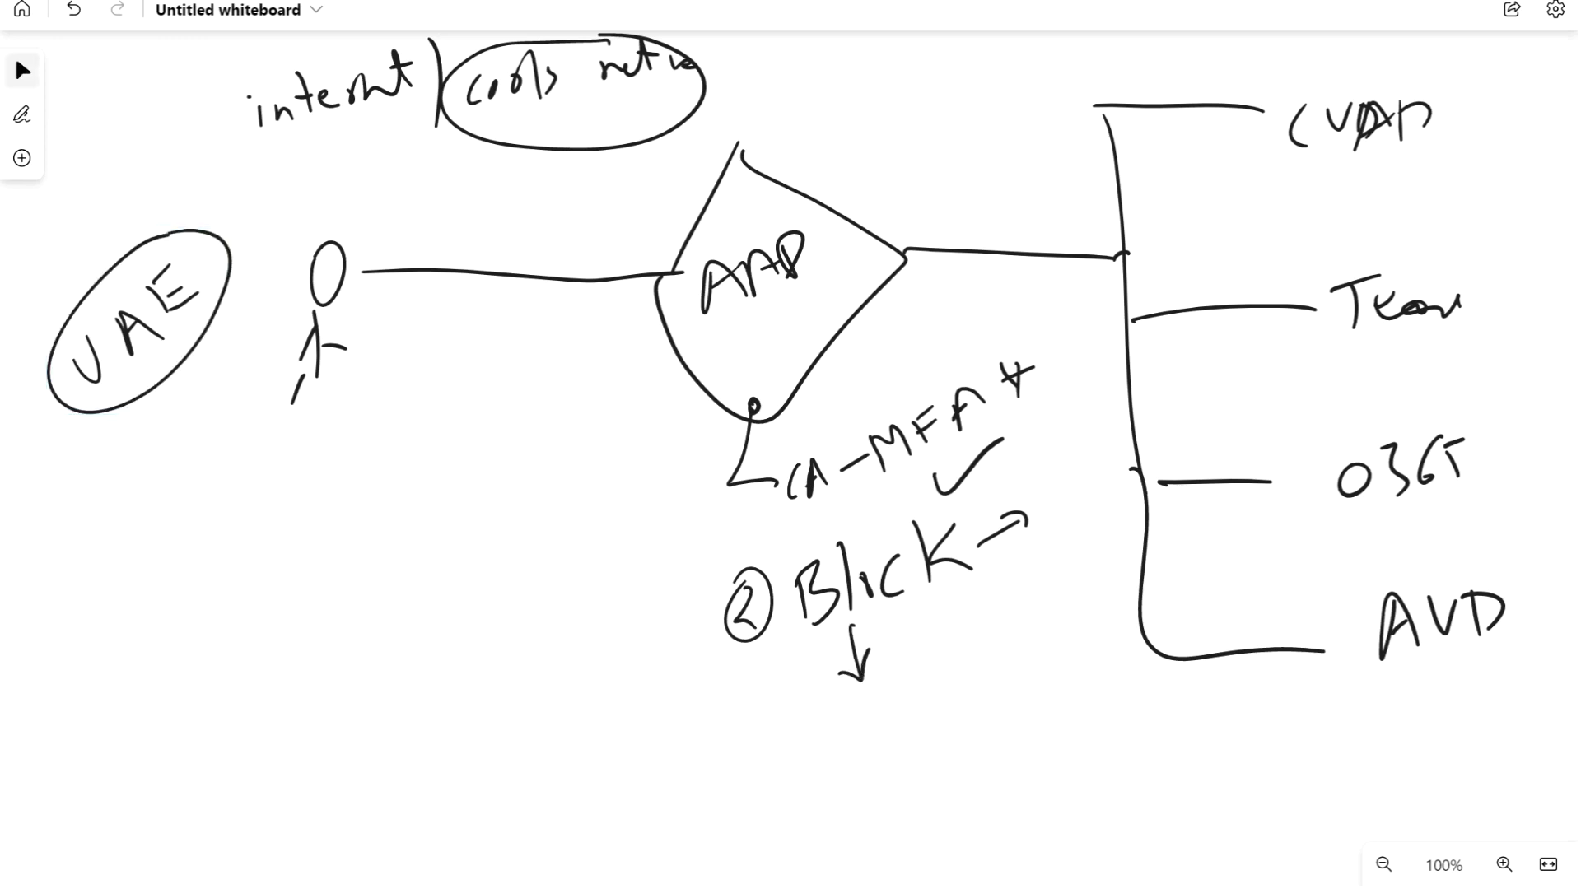
pyautogui.moveTo(169, 387)
pyautogui.mouseDown()
pyautogui.moveTo(274, 453)
pyautogui.moveTo(735, 599)
pyautogui.moveTo(657, 644)
pyautogui.mouseUp()
pyautogui.click(23, 71)
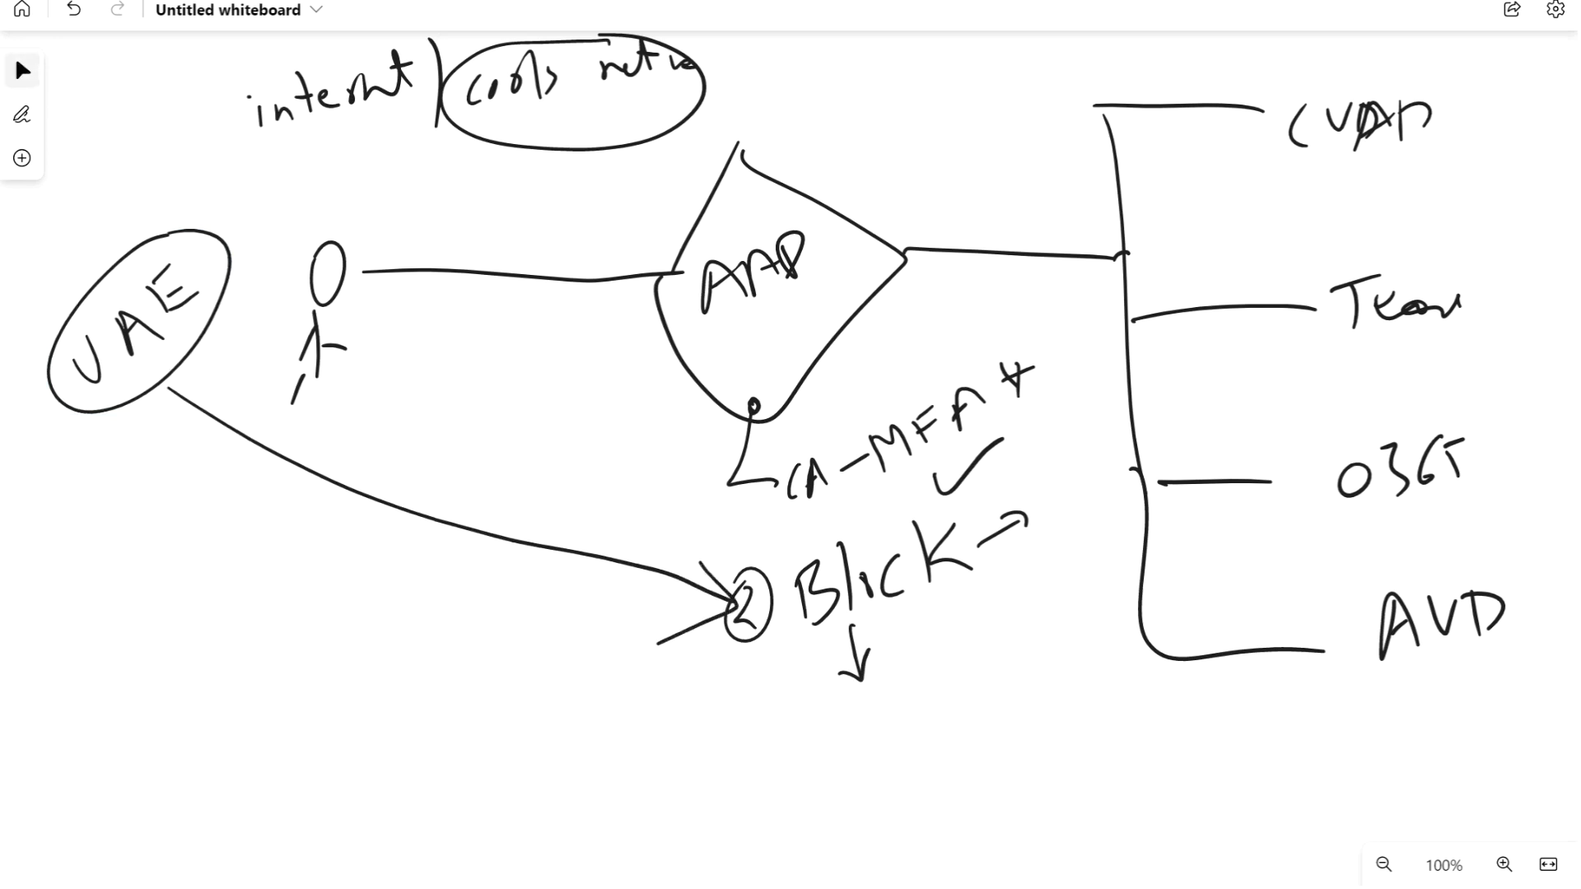
# Add a tick under Block and strike it through with a cross.
pyautogui.moveTo(912, 653)
pyautogui.mouseDown()
pyautogui.moveTo(956, 647)
pyautogui.moveTo(989, 609)
pyautogui.mouseUp()
pyautogui.moveTo(1003, 657); pyautogui.dragTo(976, 709)
pyautogui.moveTo(957, 690); pyautogui.dragTo(1025, 677)
pyautogui.moveTo(970, 665); pyautogui.dragTo(1019, 700)
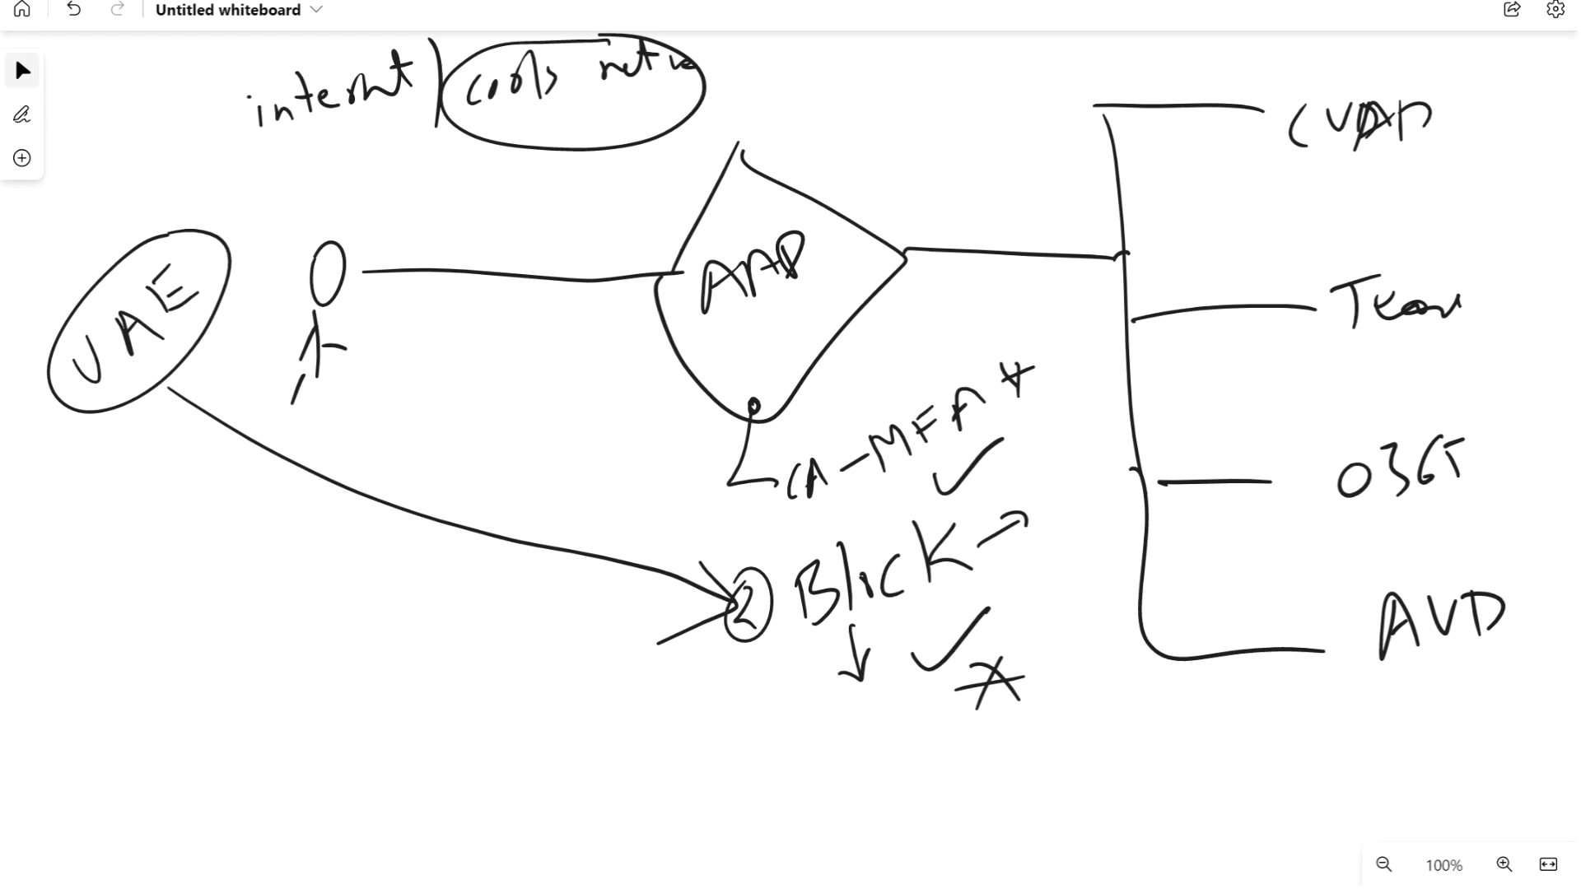
# Write 'CORP' below UAE and draw a boxed 'Proxy' beneath Block.
pyautogui.moveTo(77, 531)
pyautogui.mouseDown()
pyautogui.moveTo(71, 559)
pyautogui.moveTo(90, 499)
pyautogui.moveTo(127, 470)
pyautogui.moveTo(116, 449)
pyautogui.moveTo(150, 547)
pyautogui.moveTo(167, 537)
pyautogui.mouseUp()
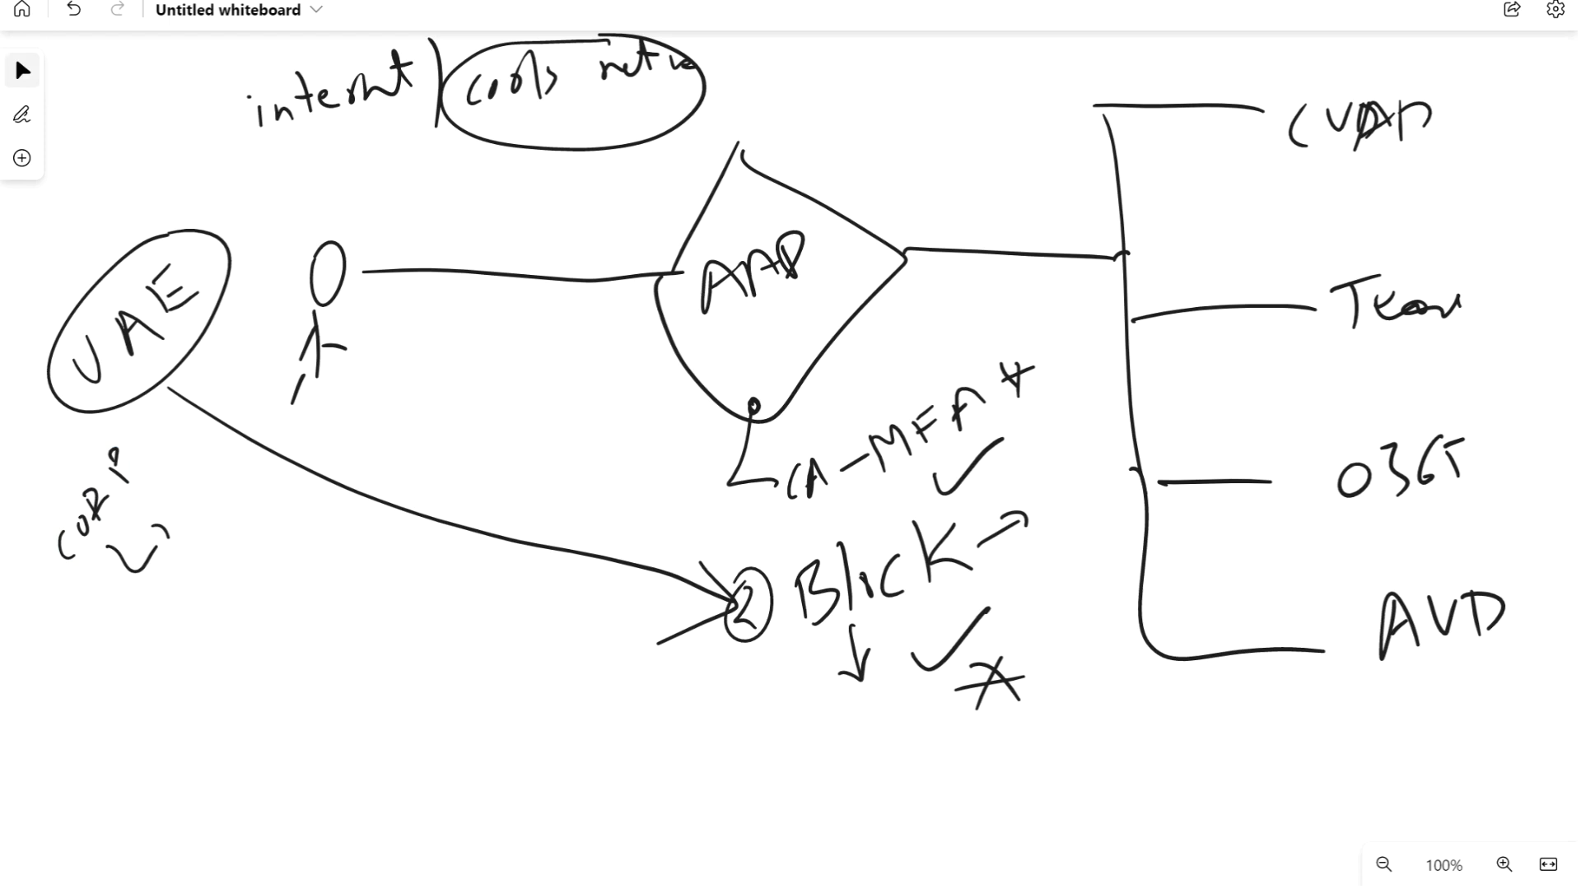
pyautogui.moveTo(772, 732); pyautogui.dragTo(807, 812)
pyautogui.moveTo(866, 745); pyautogui.dragTo(877, 760)
pyautogui.moveTo(1071, 663)
pyautogui.mouseDown()
pyautogui.moveTo(964, 786)
pyautogui.moveTo(811, 802)
pyautogui.mouseUp()
pyautogui.moveTo(865, 735); pyautogui.dragTo(878, 749)
pyautogui.moveTo(896, 740)
pyautogui.mouseDown()
pyautogui.moveTo(903, 757)
pyautogui.moveTo(936, 735)
pyautogui.moveTo(924, 745)
pyautogui.mouseUp()
pyautogui.moveTo(955, 721); pyautogui.dragTo(942, 744)
pyautogui.moveTo(945, 726); pyautogui.dragTo(1001, 742)
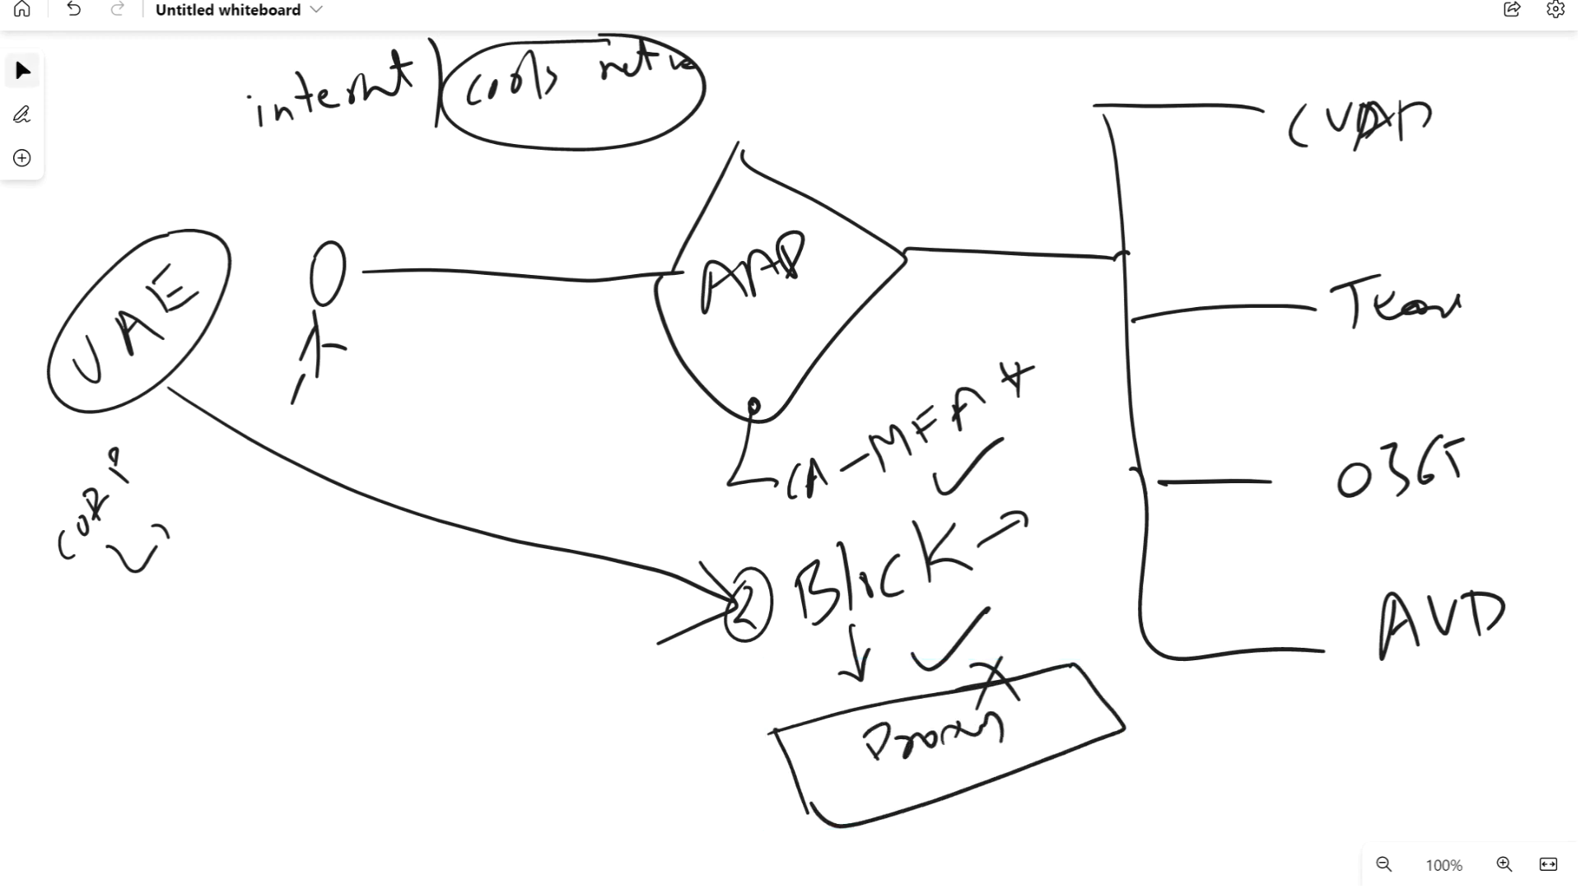
# Circle CORP and draw a curve from it up to the services branch.
pyautogui.moveTo(74, 449)
pyautogui.mouseDown()
pyautogui.moveTo(61, 491)
pyautogui.moveTo(123, 425)
pyautogui.moveTo(73, 453)
pyautogui.mouseUp()
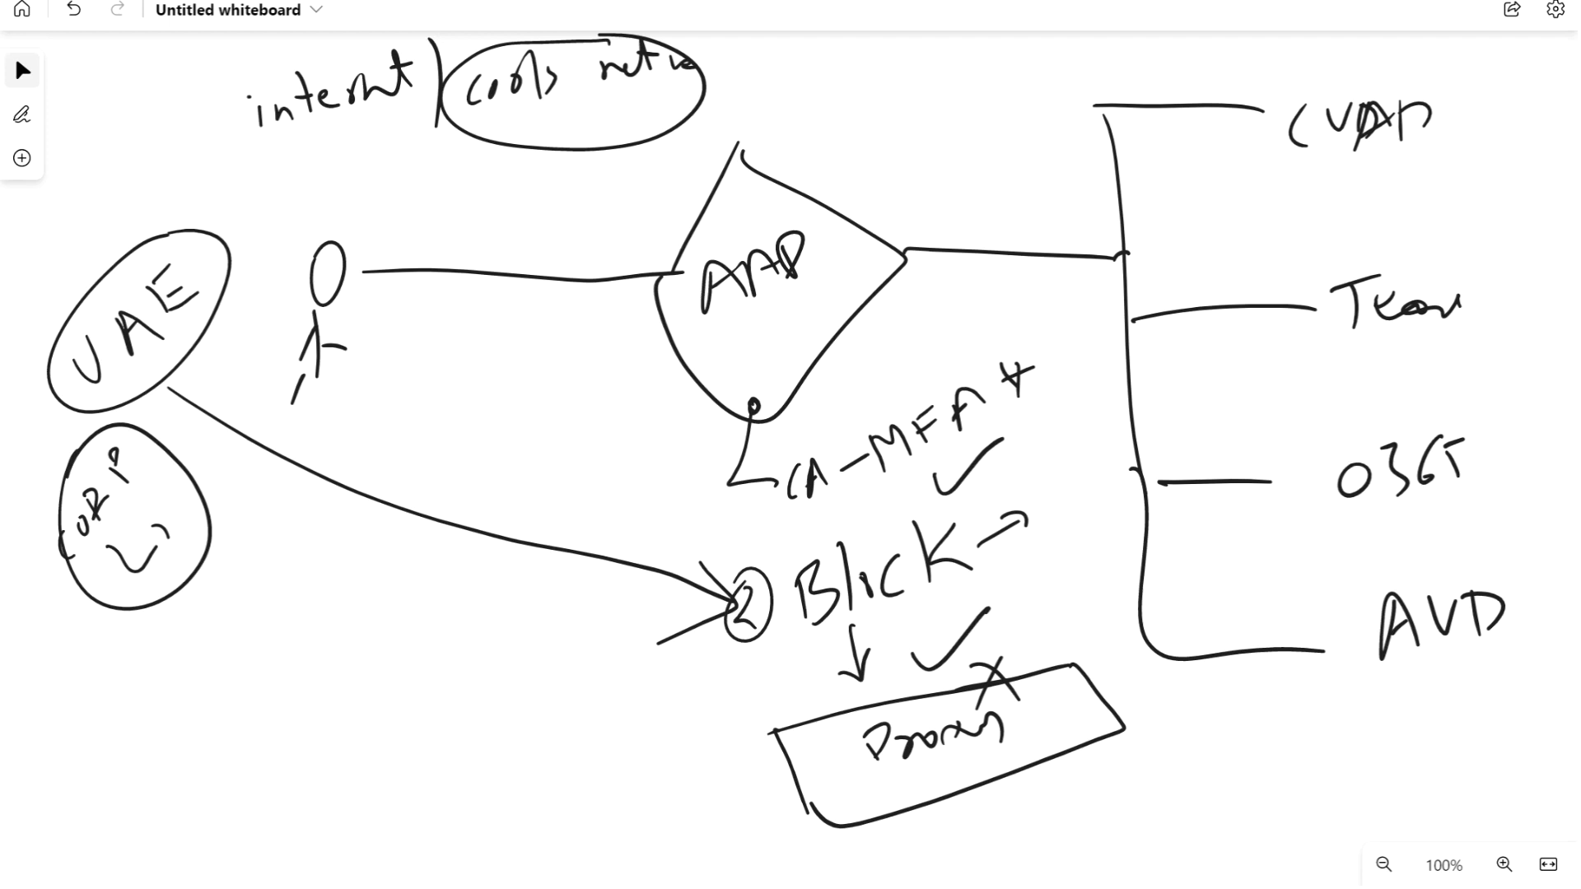
pyautogui.moveTo(233, 571)
pyautogui.mouseDown()
pyautogui.moveTo(667, 527)
pyautogui.moveTo(1124, 188)
pyautogui.moveTo(1157, 224)
pyautogui.mouseUp()
pyautogui.moveTo(221, 610)
pyautogui.mouseDown()
pyautogui.moveTo(199, 682)
pyautogui.moveTo(174, 656)
pyautogui.moveTo(256, 653)
pyautogui.mouseUp()
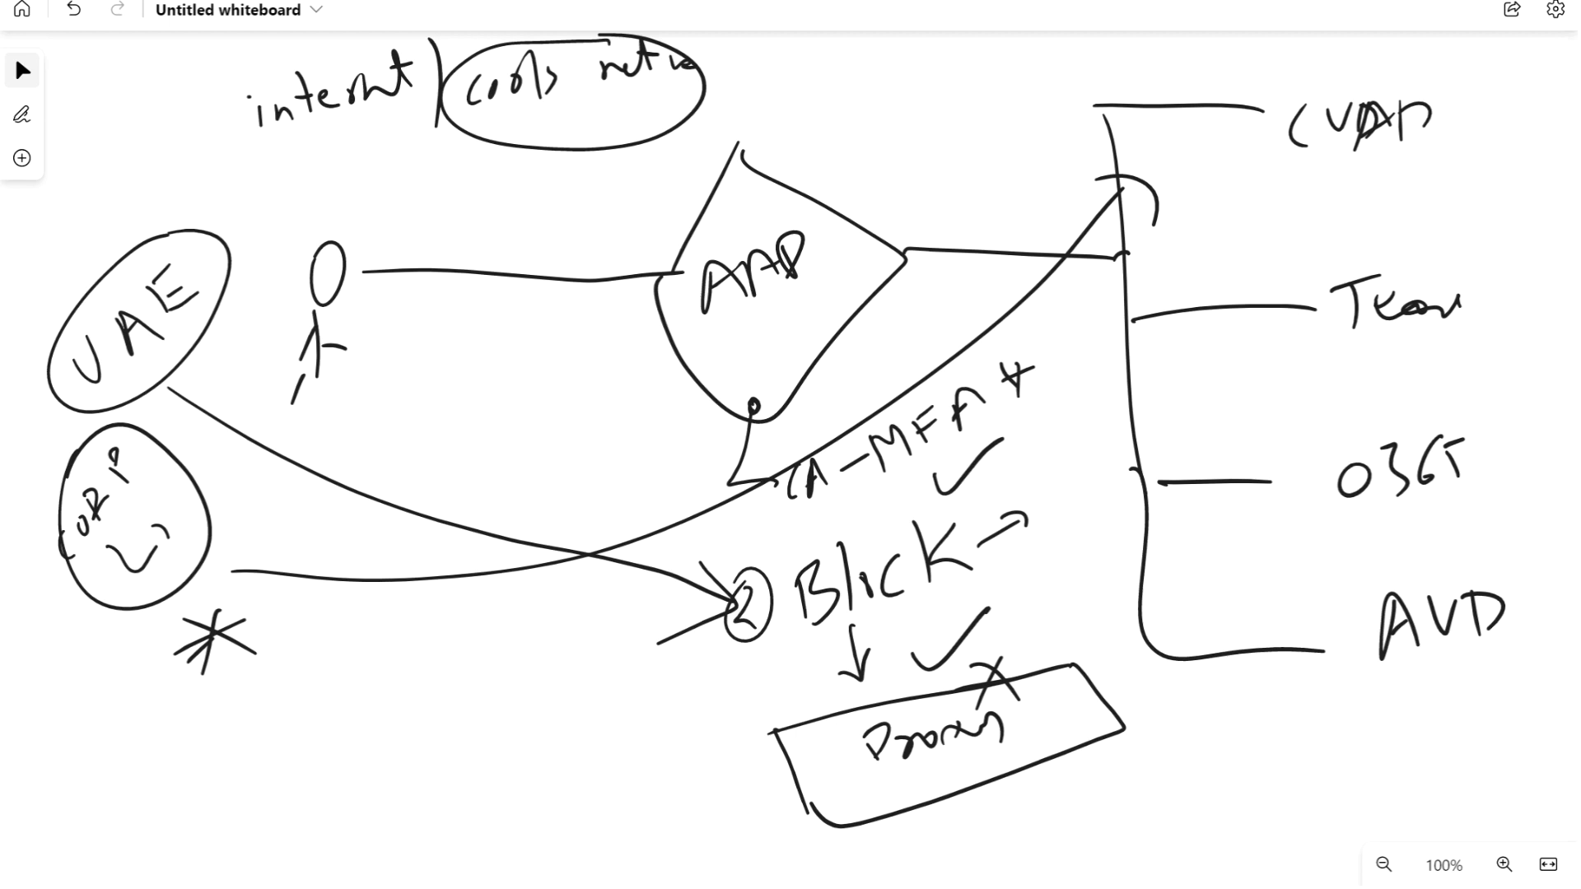
# Zoom out to 45% and draw a boxed 'Hybrid device' note below the diagram.
pyautogui.scroll(-5, 786, 501)
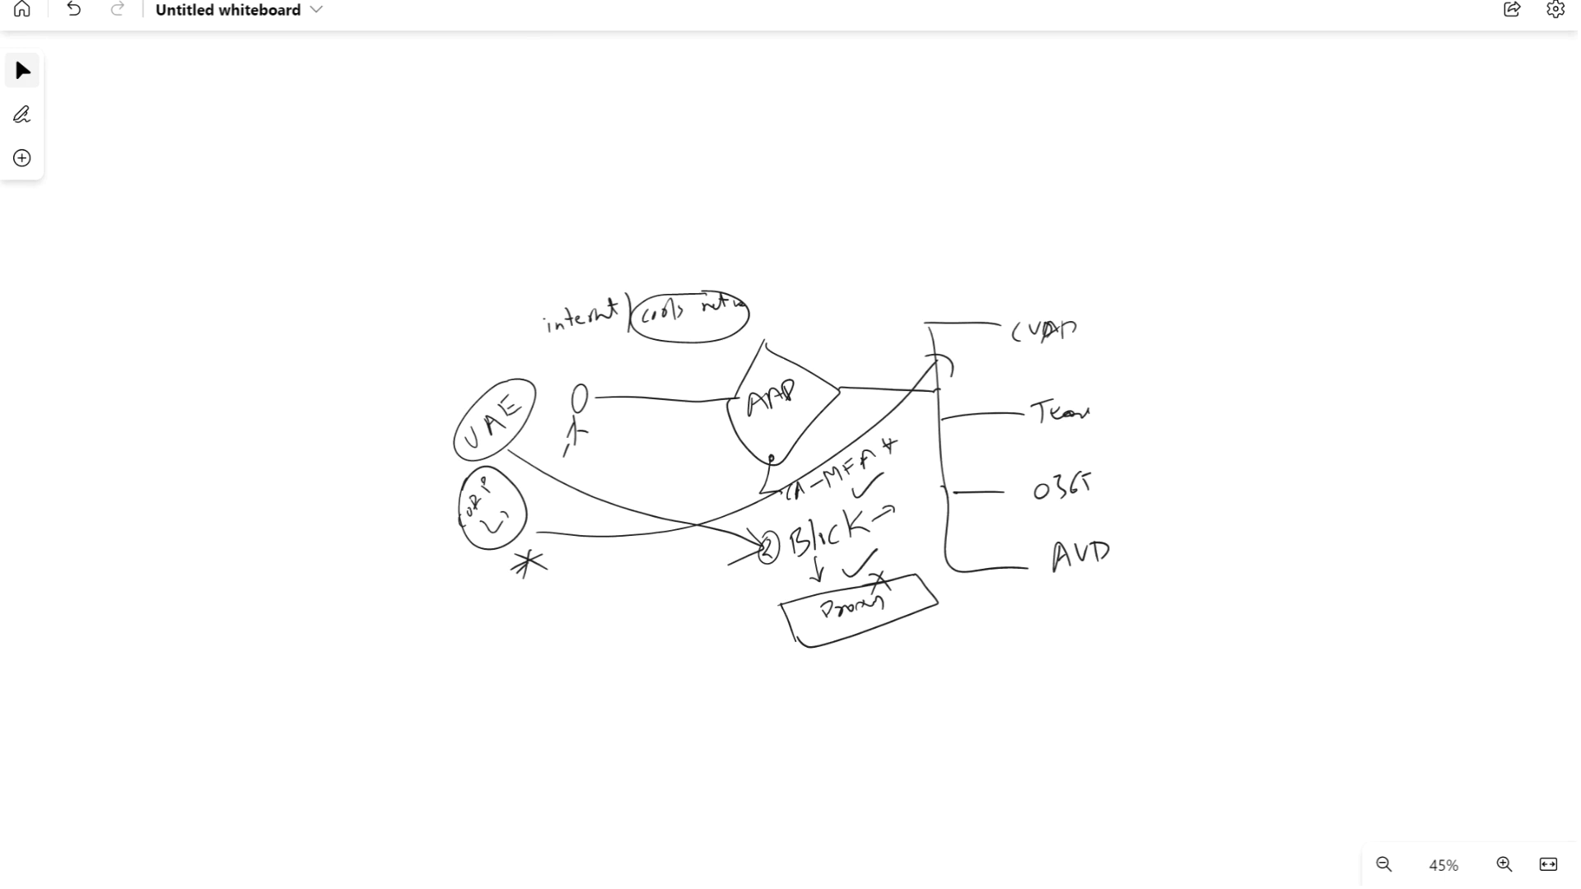
pyautogui.moveTo(443, 692)
pyautogui.mouseDown()
pyautogui.moveTo(551, 685)
pyautogui.moveTo(437, 751)
pyautogui.mouseUp()
pyautogui.moveTo(564, 682)
pyautogui.mouseDown()
pyautogui.moveTo(491, 752)
pyautogui.moveTo(448, 747)
pyautogui.mouseUp()
pyautogui.moveTo(463, 710)
pyautogui.mouseDown()
pyautogui.moveTo(469, 730)
pyautogui.moveTo(482, 715)
pyautogui.mouseUp()
pyautogui.moveTo(485, 706); pyautogui.dragTo(497, 731)
pyautogui.moveTo(499, 695)
pyautogui.mouseDown()
pyautogui.moveTo(510, 723)
pyautogui.moveTo(547, 707)
pyautogui.moveTo(561, 674)
pyautogui.moveTo(608, 713)
pyautogui.moveTo(601, 679)
pyautogui.mouseUp()
pyautogui.moveTo(617, 689); pyautogui.dragTo(628, 714)
pyautogui.moveTo(634, 690)
pyautogui.mouseDown()
pyautogui.moveTo(652, 688)
pyautogui.moveTo(660, 717)
pyautogui.mouseUp()
pyautogui.moveTo(664, 680); pyautogui.dragTo(677, 713)
pyautogui.moveTo(680, 701); pyautogui.dragTo(694, 698)
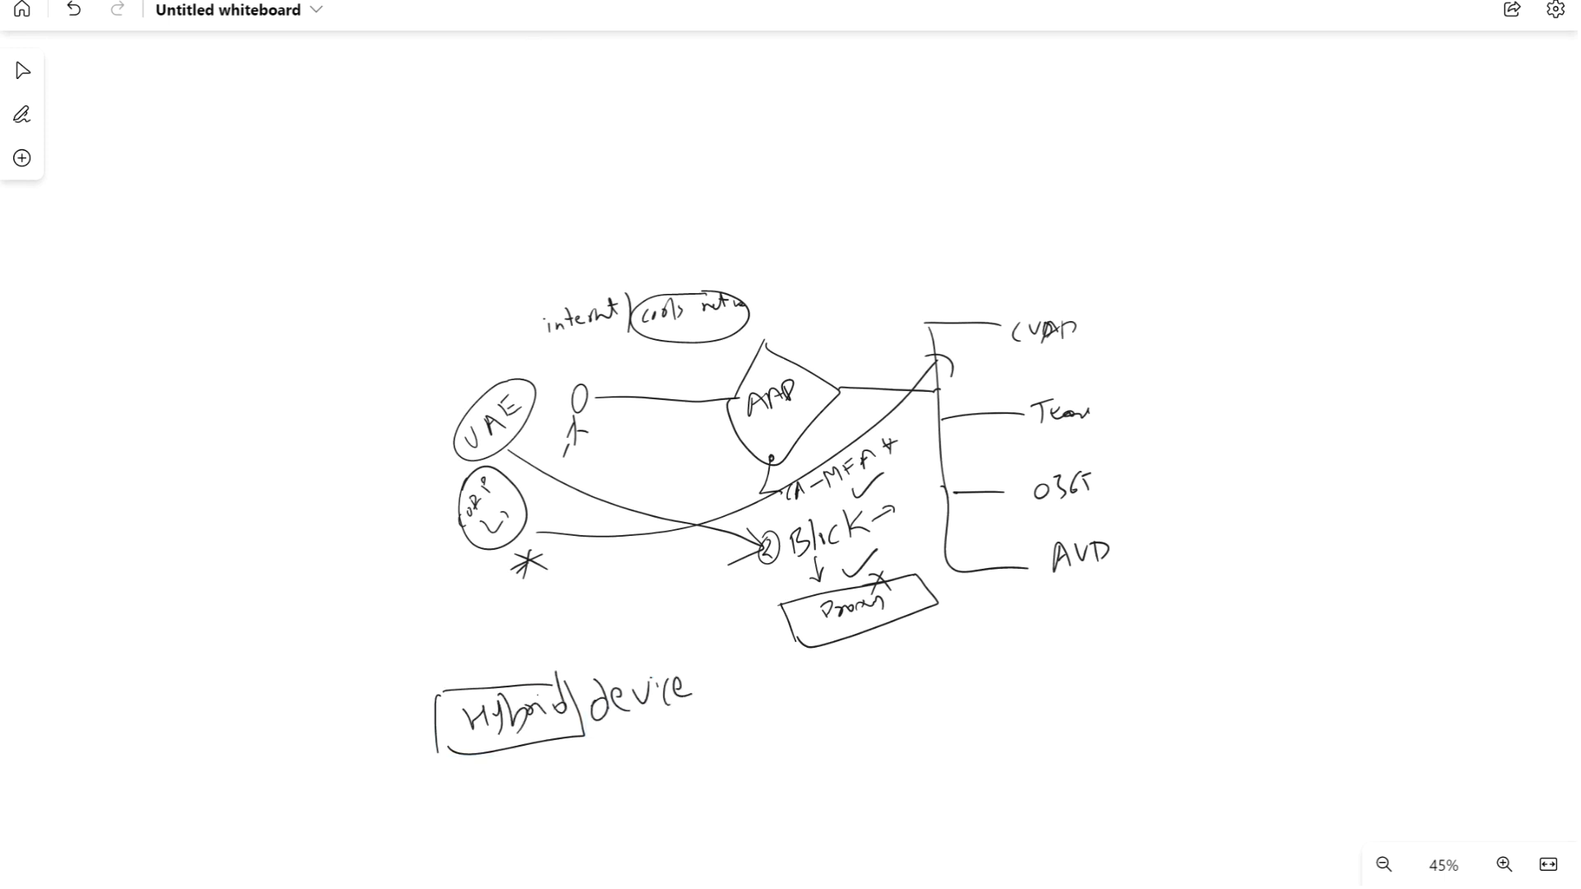
pyautogui.moveTo(557, 673)
pyautogui.mouseDown()
pyautogui.moveTo(672, 656)
pyautogui.moveTo(621, 744)
pyautogui.moveTo(560, 751)
pyautogui.moveTo(640, 778)
pyautogui.moveTo(636, 802)
pyautogui.mouseUp()
# Draw arrows from Hybrid device to AD and AAD, bracketing the two.
pyautogui.click(22, 70)
pyautogui.moveTo(672, 761); pyautogui.dragTo(674, 801)
pyautogui.moveTo(673, 759); pyautogui.dragTo(699, 782)
pyautogui.moveTo(672, 782)
pyautogui.mouseDown()
pyautogui.moveTo(691, 774)
pyautogui.moveTo(705, 793)
pyautogui.mouseUp()
pyautogui.click(699, 755)
pyautogui.moveTo(592, 798)
pyautogui.mouseDown()
pyautogui.moveTo(679, 825)
pyautogui.moveTo(715, 817)
pyautogui.mouseUp()
pyautogui.moveTo(706, 823)
pyautogui.mouseDown()
pyautogui.moveTo(735, 814)
pyautogui.moveTo(719, 824)
pyautogui.mouseUp()
pyautogui.moveTo(751, 800)
pyautogui.mouseDown()
pyautogui.moveTo(754, 822)
pyautogui.moveTo(782, 810)
pyautogui.mouseUp()
pyautogui.moveTo(778, 785); pyautogui.dragTo(799, 805)
pyautogui.moveTo(756, 731)
pyautogui.mouseDown()
pyautogui.moveTo(781, 718)
pyautogui.moveTo(820, 825)
pyautogui.mouseUp()
# Label the AD/AAD bracket 'CORP'.
pyautogui.moveTo(850, 732)
pyautogui.mouseDown()
pyautogui.moveTo(841, 764)
pyautogui.moveTo(861, 756)
pyautogui.mouseUp()
pyautogui.moveTo(865, 740); pyautogui.dragTo(880, 752)
pyautogui.moveTo(880, 721); pyautogui.dragTo(889, 752)
pyautogui.moveTo(904, 713)
pyautogui.mouseDown()
pyautogui.moveTo(919, 745)
pyautogui.moveTo(922, 709)
pyautogui.mouseUp()
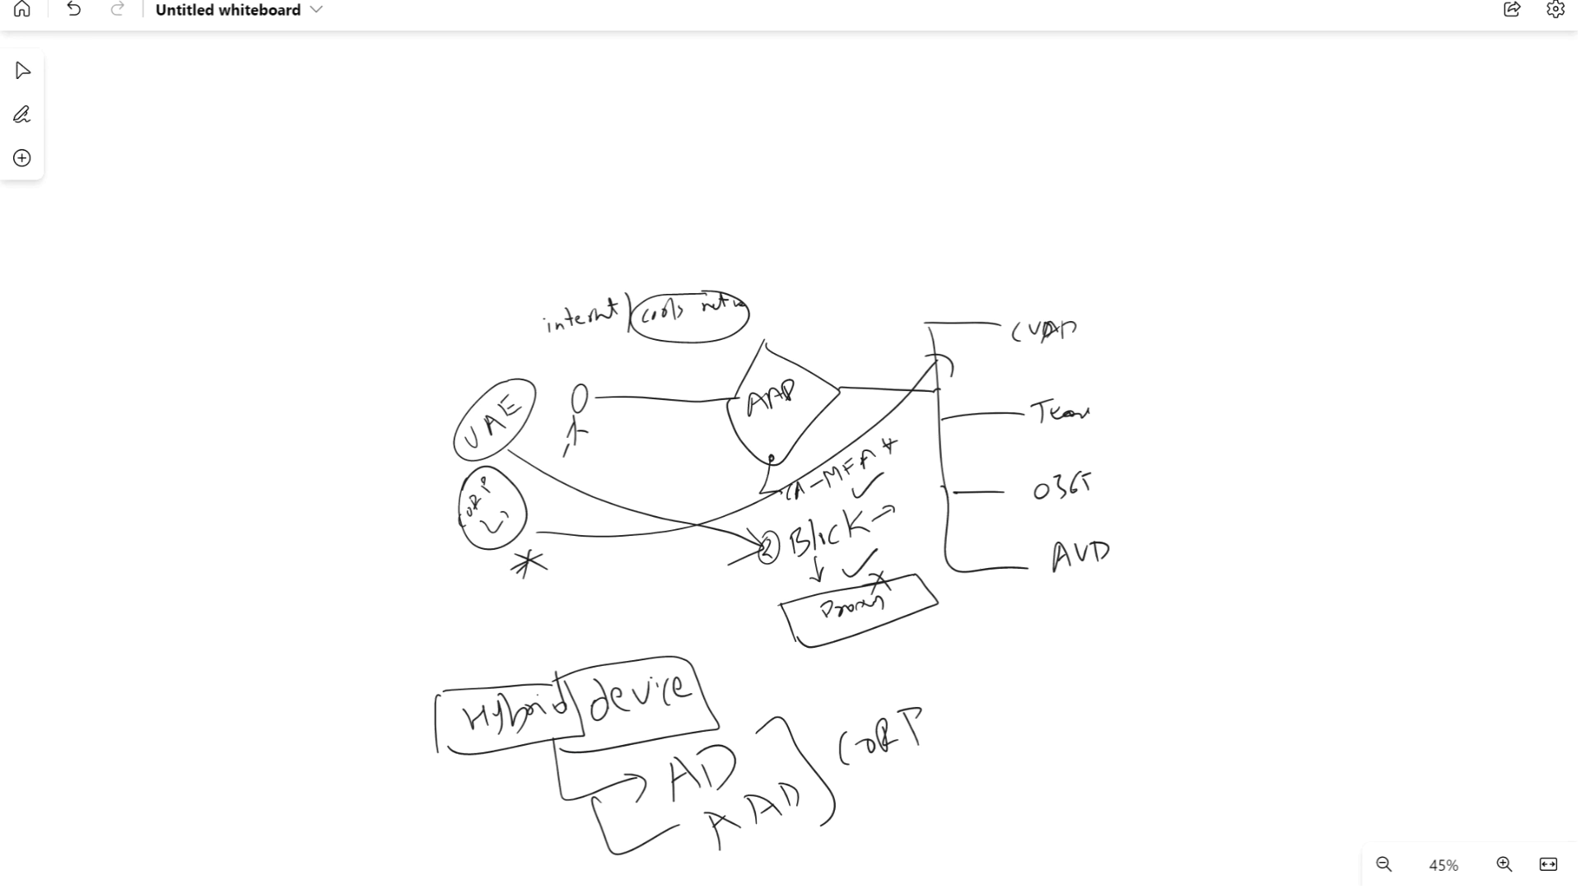
# Draw a 'CA' box above the diagram with an arrow from the user to it.
pyautogui.moveTo(747, 178); pyautogui.dragTo(747, 244)
pyautogui.moveTo(741, 172)
pyautogui.mouseDown()
pyautogui.moveTo(857, 151)
pyautogui.moveTo(821, 246)
pyautogui.moveTo(778, 247)
pyautogui.mouseUp()
pyautogui.moveTo(774, 211); pyautogui.dragTo(808, 229)
pyautogui.moveTo(821, 216)
pyautogui.mouseDown()
pyautogui.moveTo(833, 191)
pyautogui.moveTo(851, 216)
pyautogui.mouseUp()
pyautogui.moveTo(824, 217); pyautogui.dragTo(842, 212)
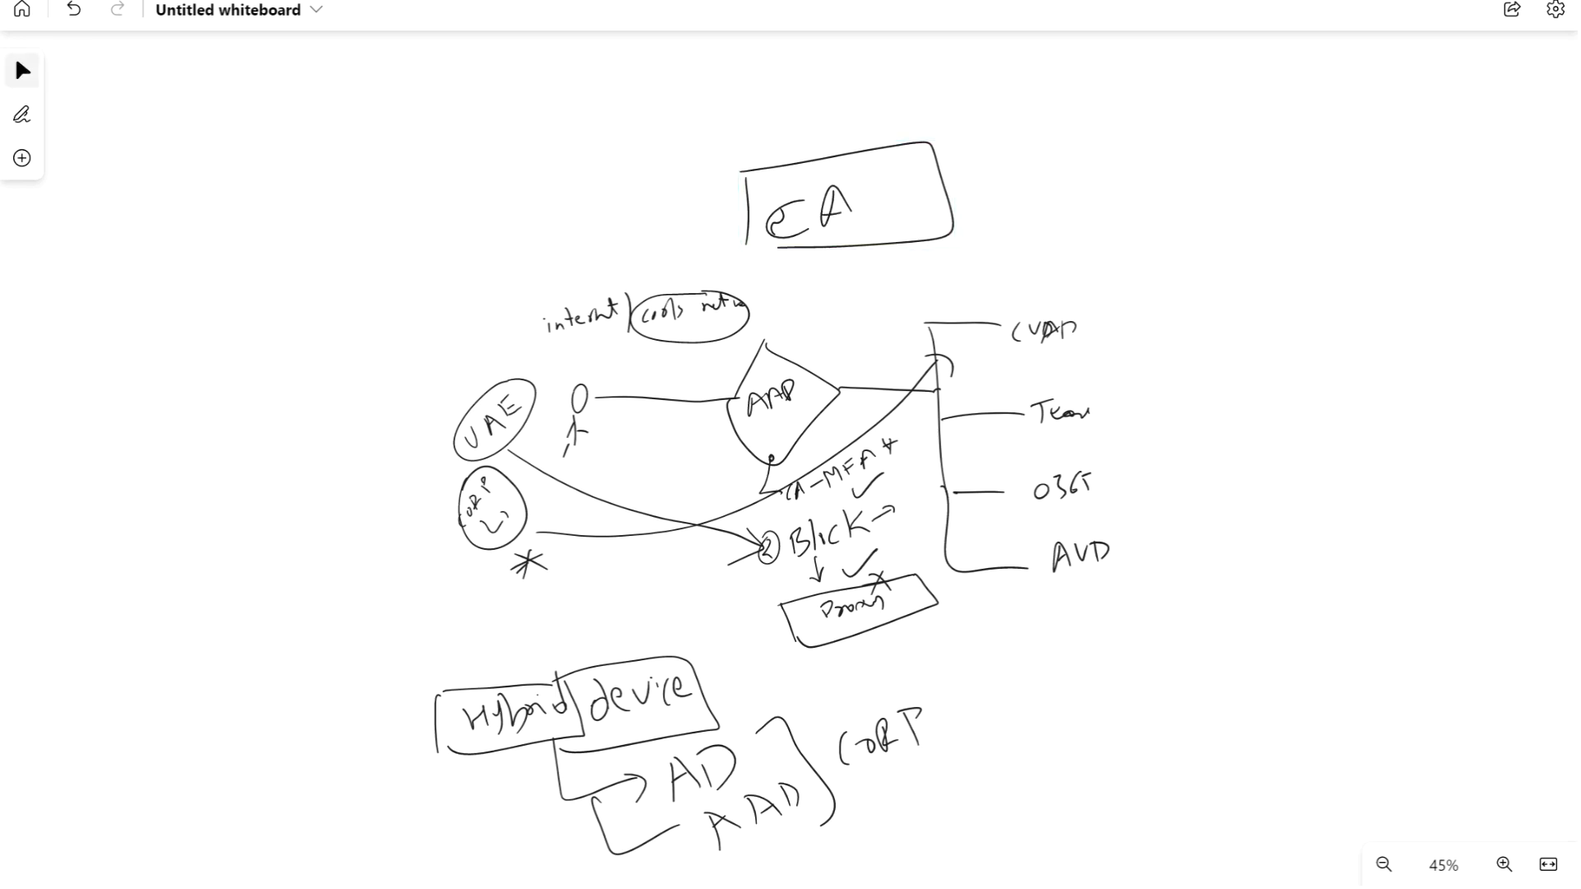
pyautogui.moveTo(577, 400)
pyautogui.mouseDown()
pyautogui.moveTo(482, 272)
pyautogui.moveTo(740, 204)
pyautogui.moveTo(739, 237)
pyautogui.mouseUp()
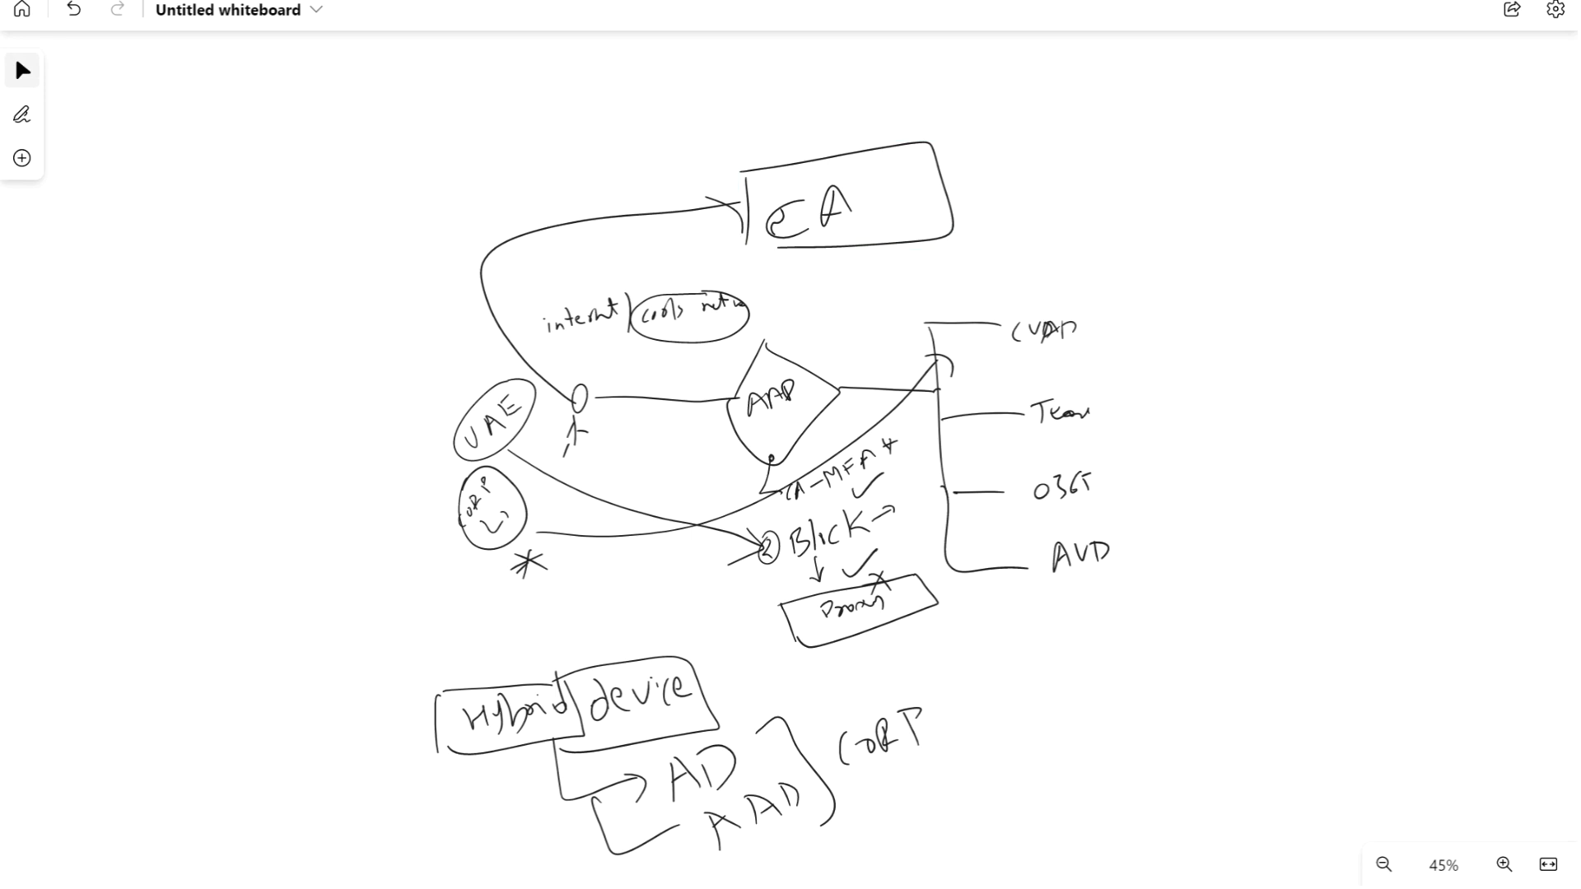
# Draw arrows from CA to Hybrid device and the top service, and cross out the line above CA.
pyautogui.moveTo(824, 149)
pyautogui.mouseDown()
pyautogui.moveTo(826, 169)
pyautogui.moveTo(607, 130)
pyautogui.moveTo(320, 461)
pyautogui.moveTo(445, 677)
pyautogui.moveTo(408, 683)
pyautogui.mouseUp()
pyautogui.moveTo(445, 644); pyautogui.dragTo(445, 671)
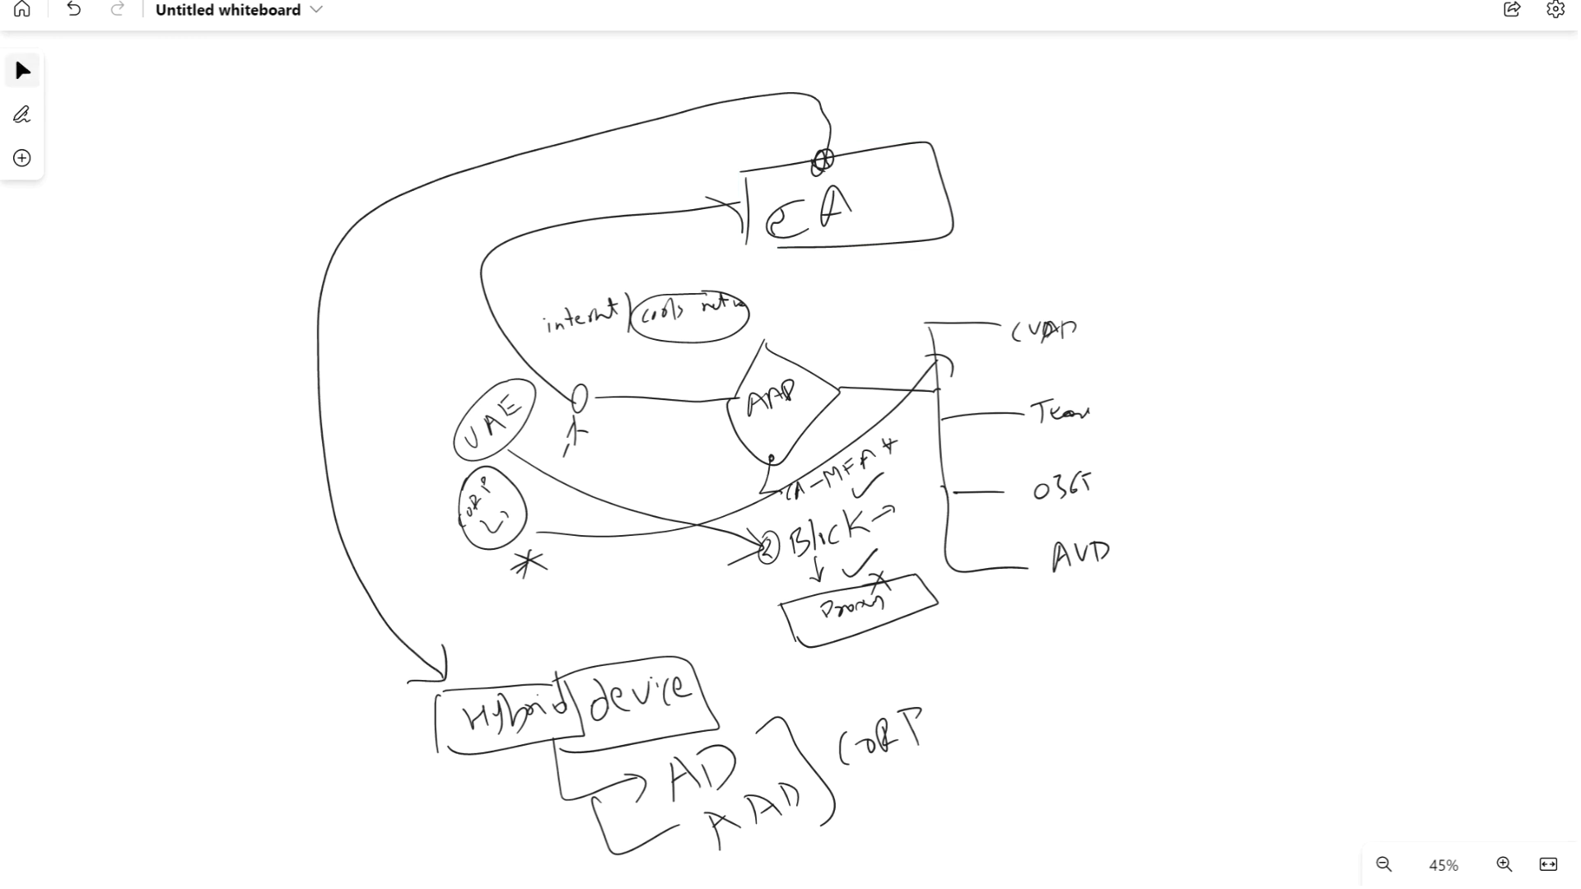
pyautogui.moveTo(955, 194)
pyautogui.mouseDown()
pyautogui.moveTo(986, 184)
pyautogui.moveTo(1088, 318)
pyautogui.moveTo(1114, 266)
pyautogui.mouseUp()
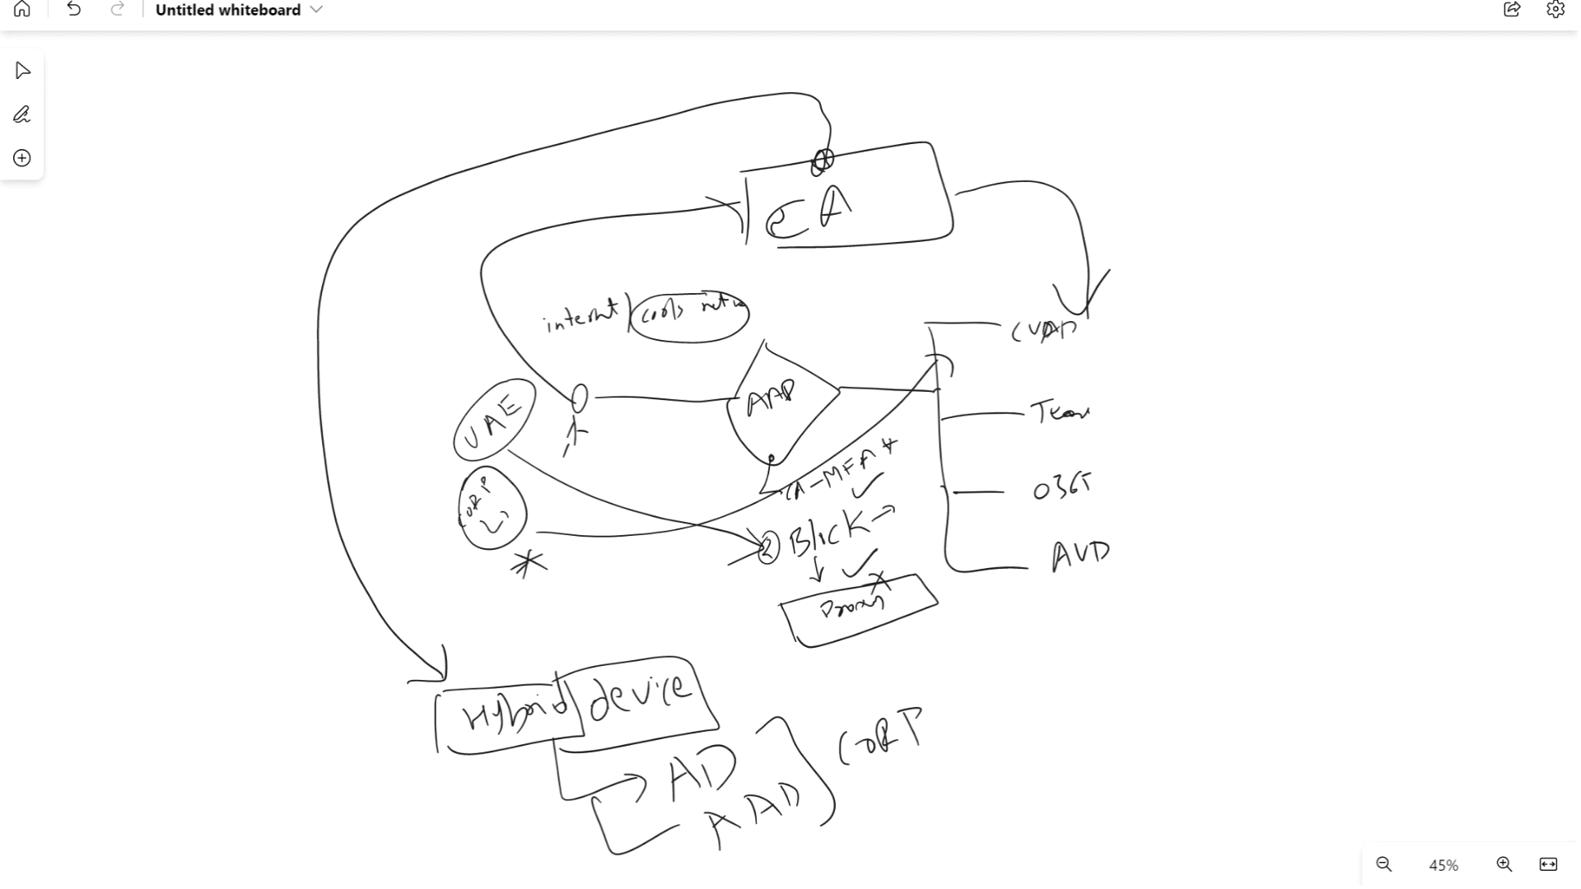
pyautogui.moveTo(834, 54); pyautogui.dragTo(751, 186)
pyautogui.moveTo(734, 108); pyautogui.dragTo(887, 104)
pyautogui.moveTo(778, 64); pyautogui.dragTo(828, 130)
pyautogui.click(23, 70)
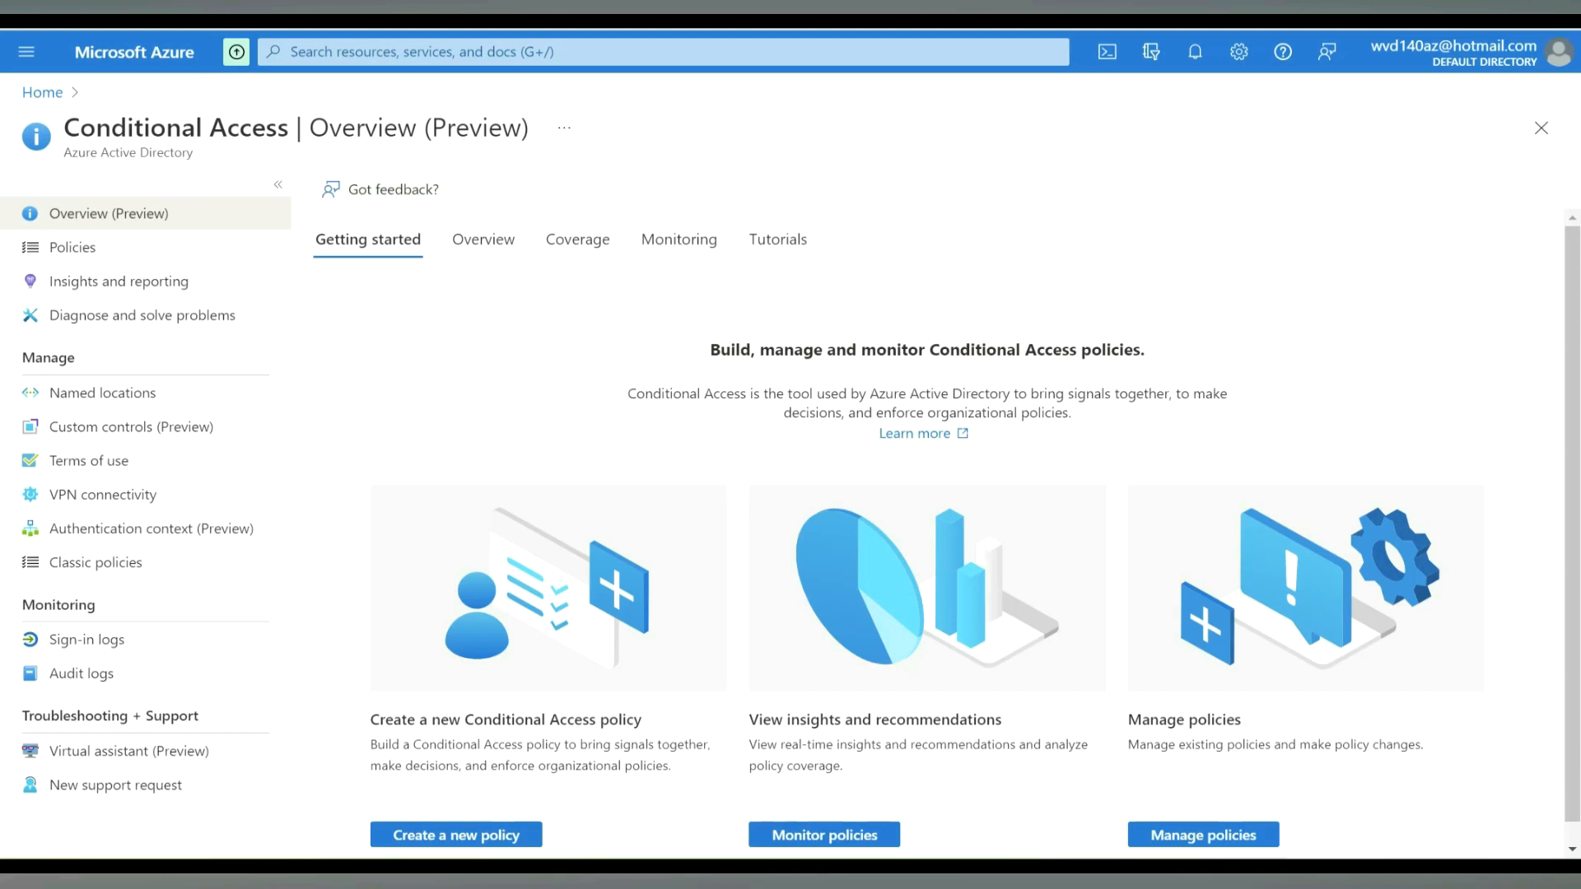
# Go to Policies in the Conditional Access navigation.
pyautogui.click(73, 247)
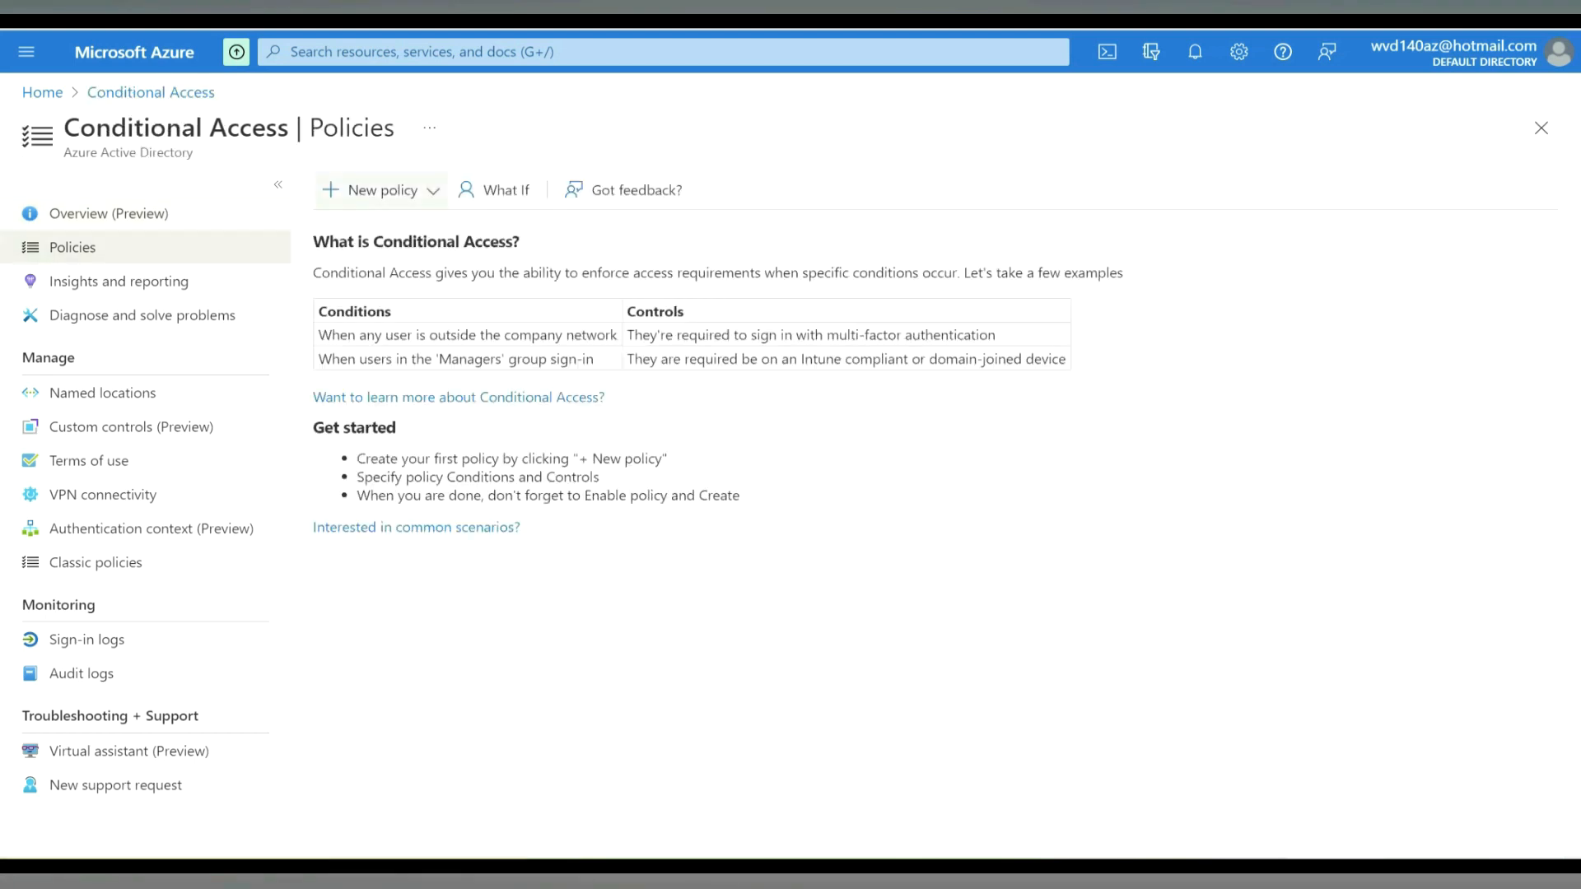
# Create a new Conditional Access policy and enter 'MFA' as its name.
pyautogui.click(382, 190)
pyautogui.click(377, 226)
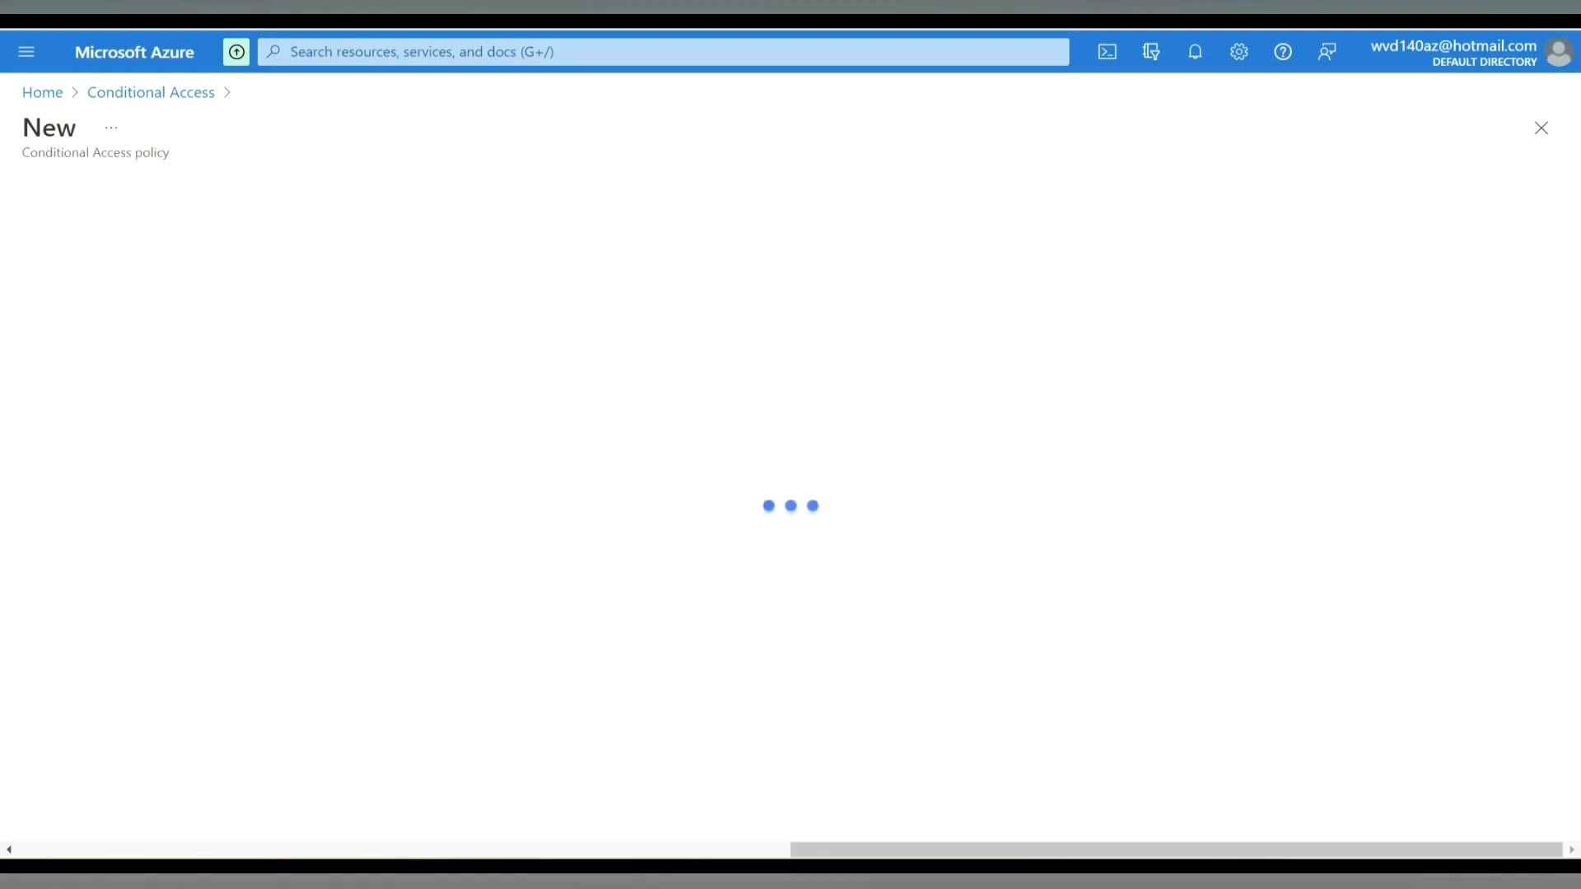
pyautogui.click(107, 322)
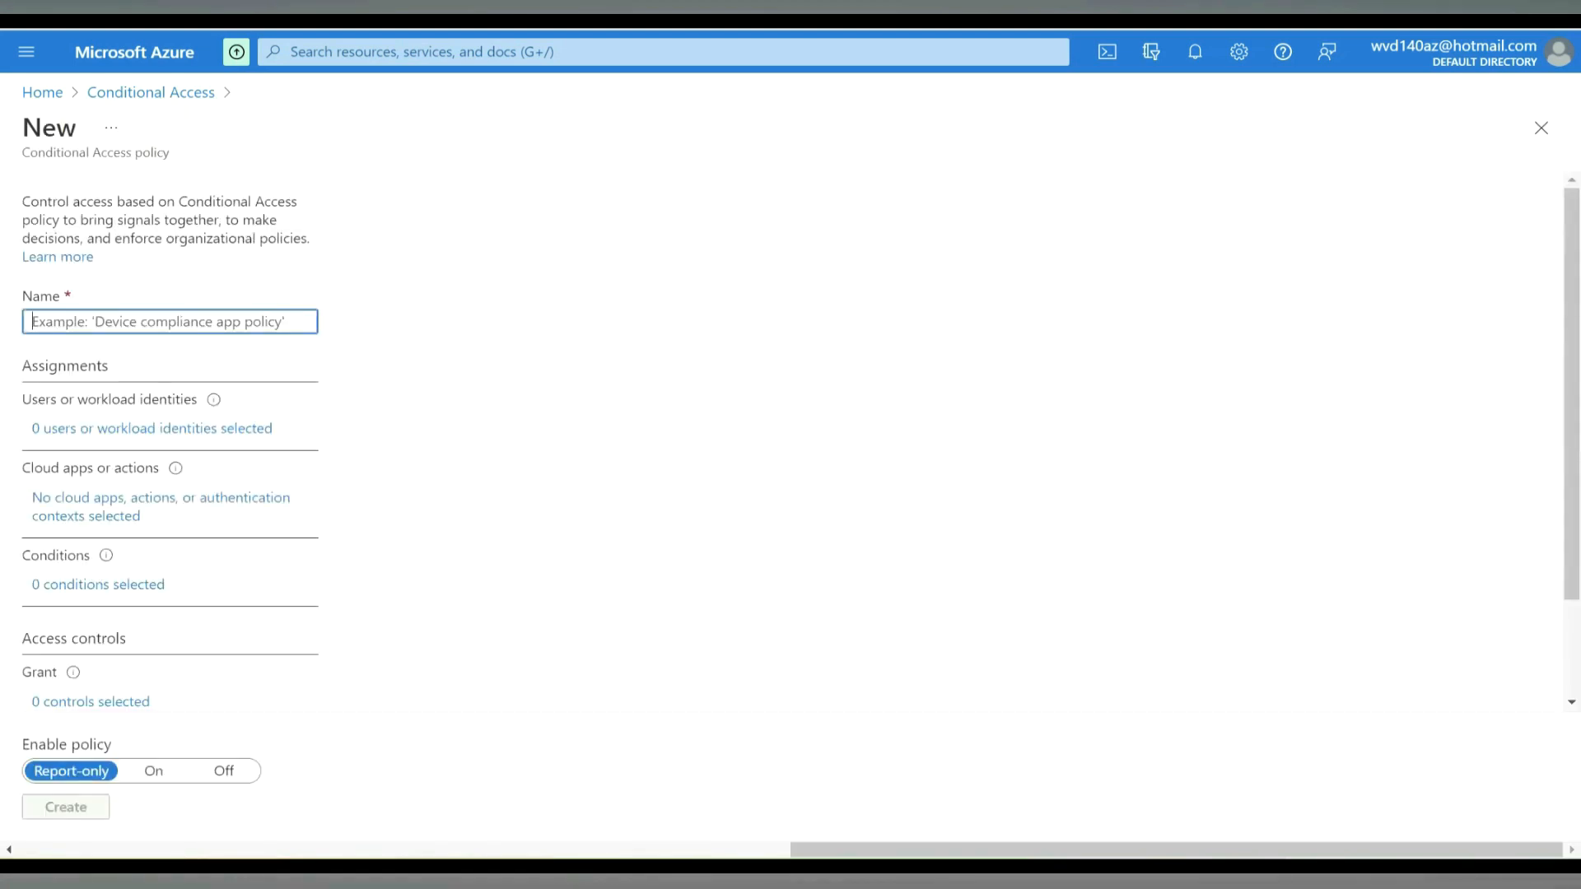
pyautogui.write('MFA')
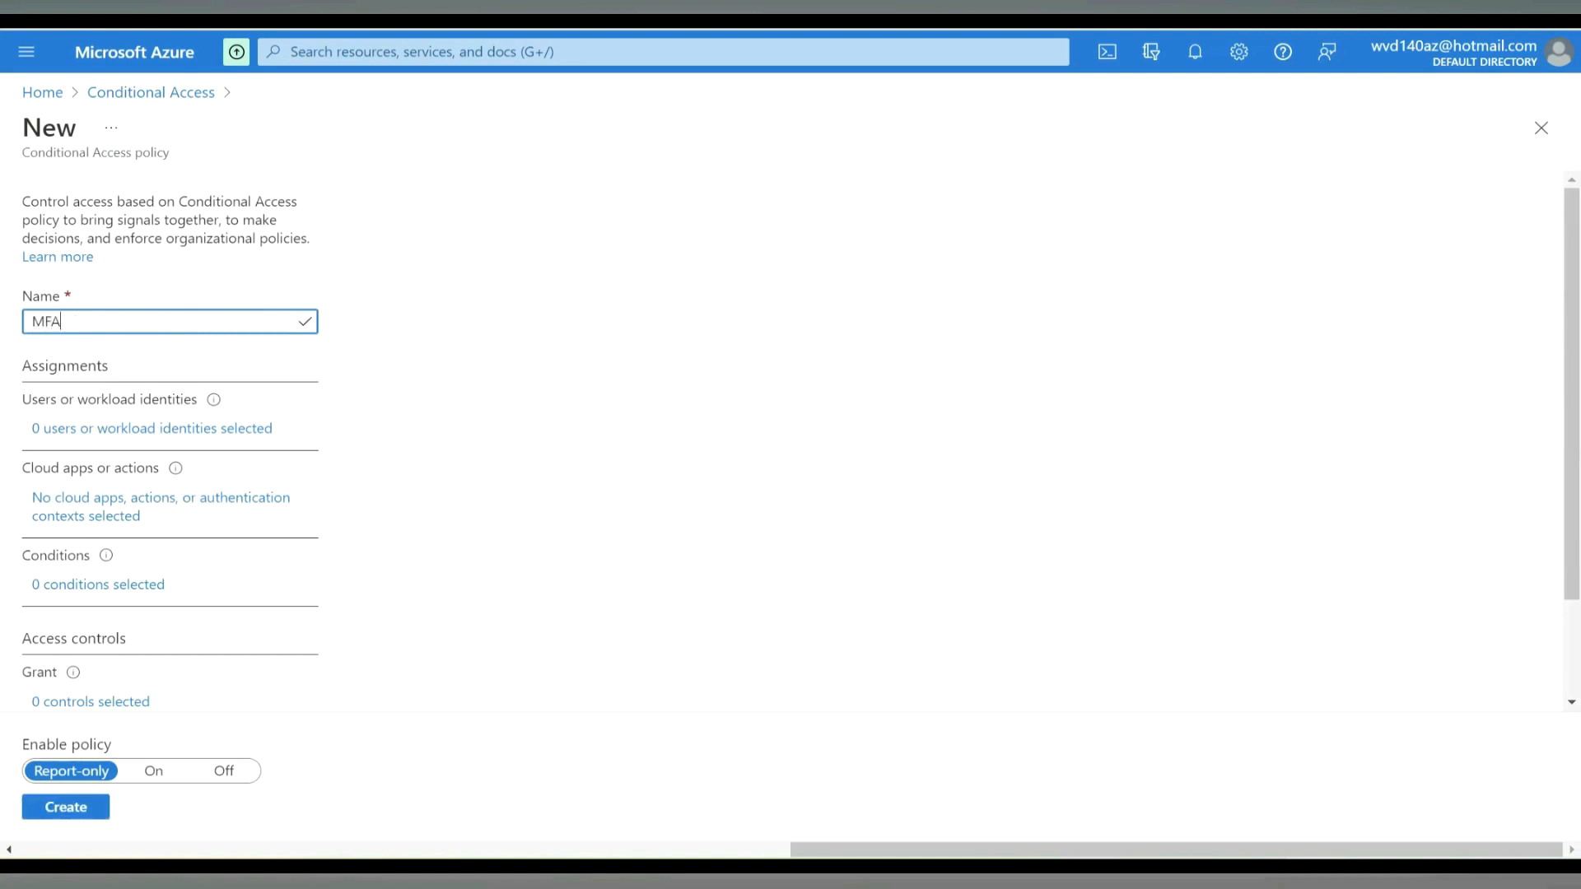
pyautogui.click(152, 429)
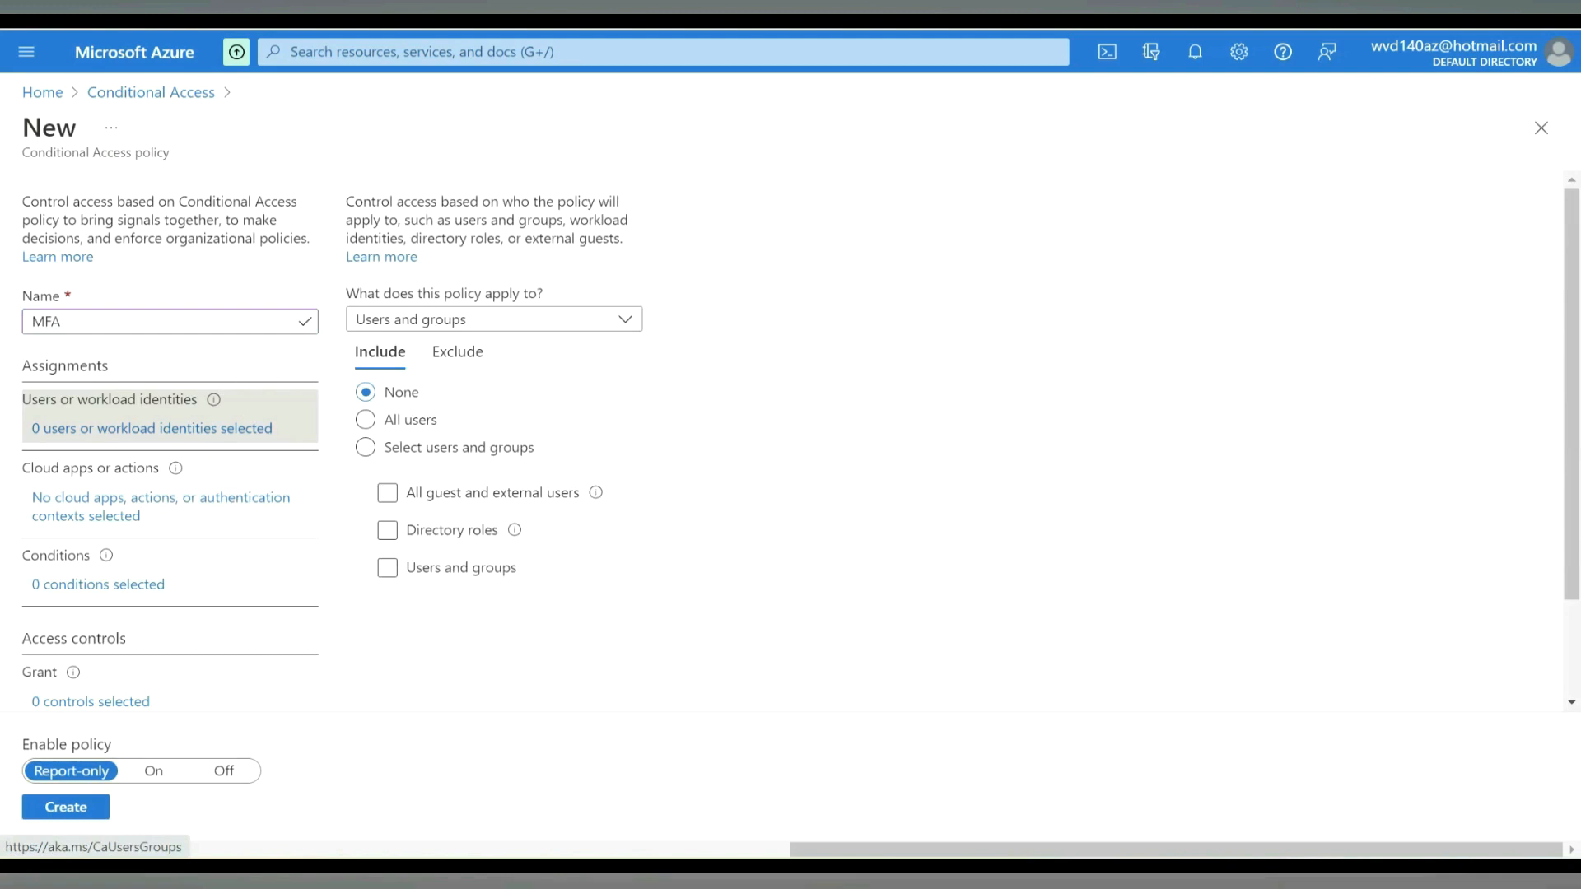
# Include only the first test user under Select users and groups.
pyautogui.click(366, 447)
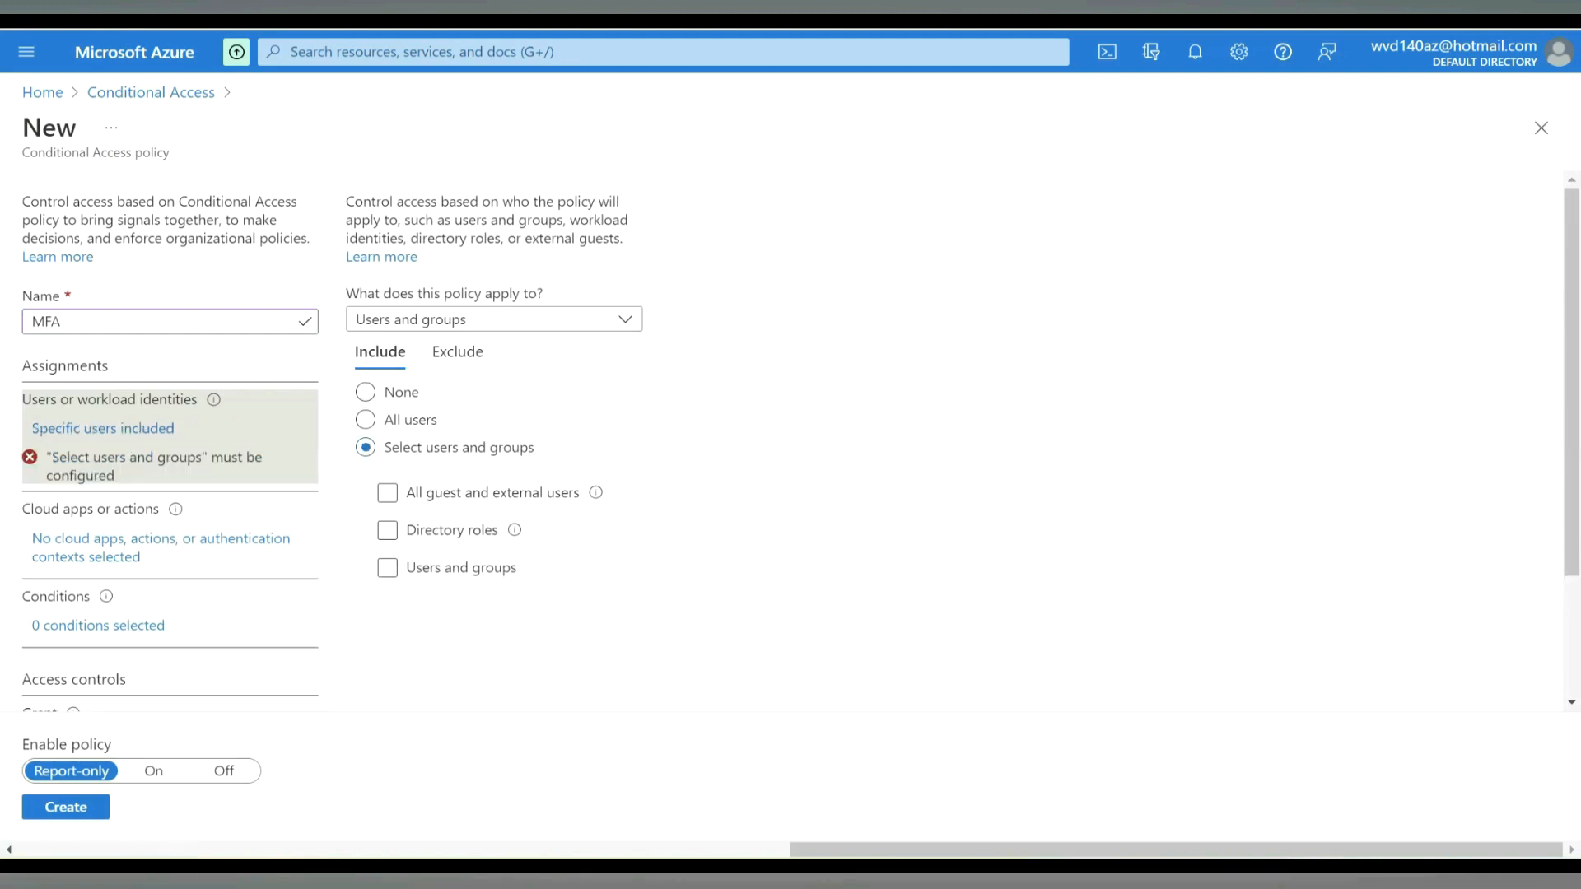
pyautogui.click(387, 568)
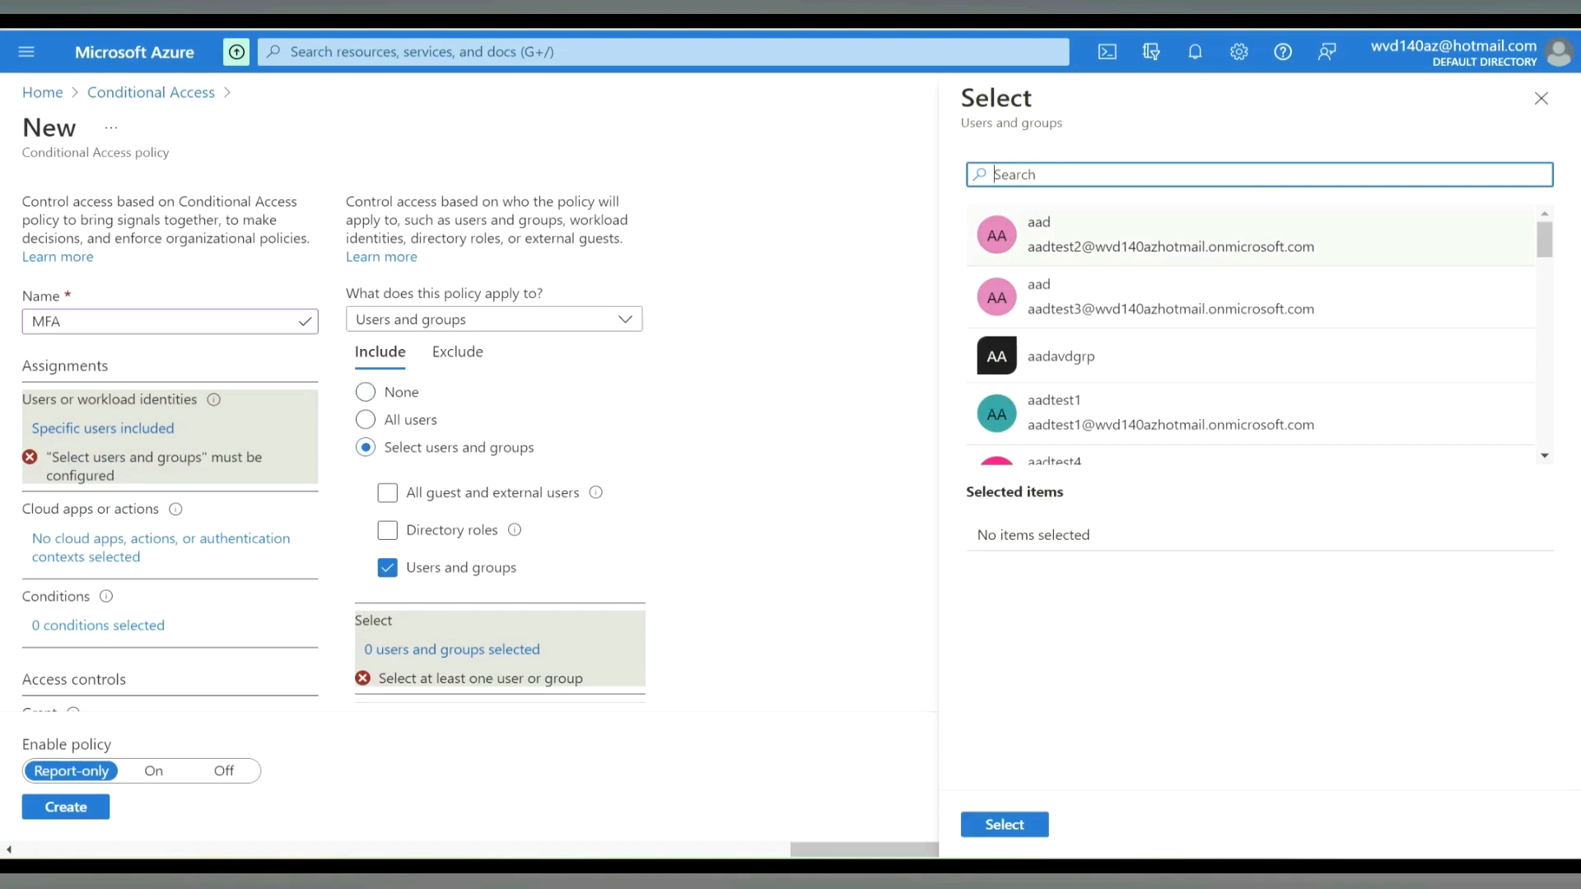
pyautogui.click(1169, 236)
pyautogui.click(1004, 825)
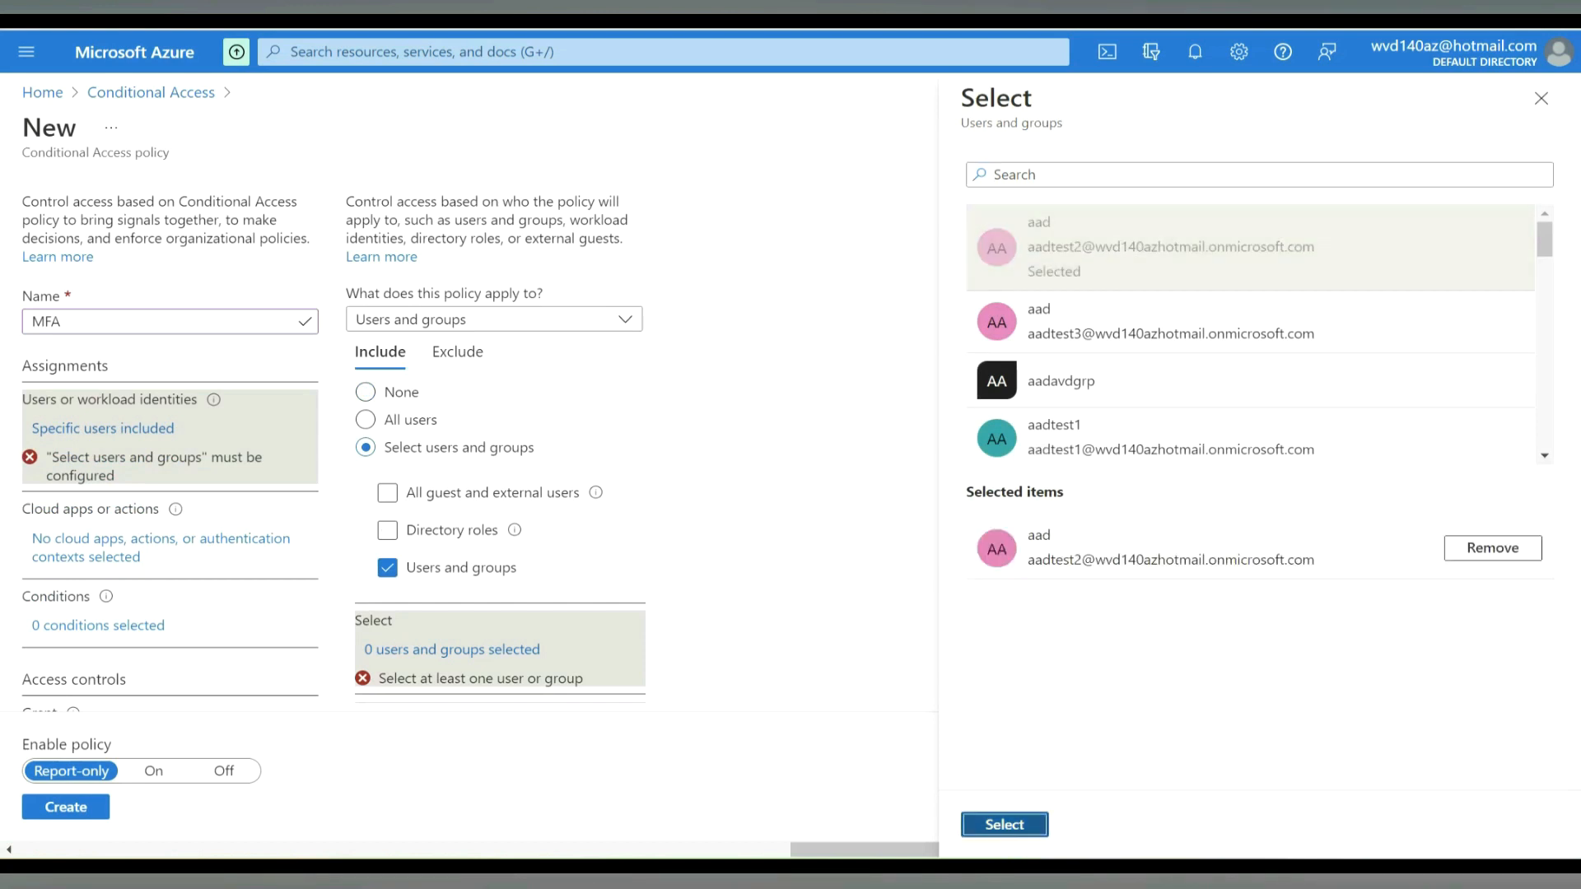
pyautogui.scroll(-1, 790, 444)
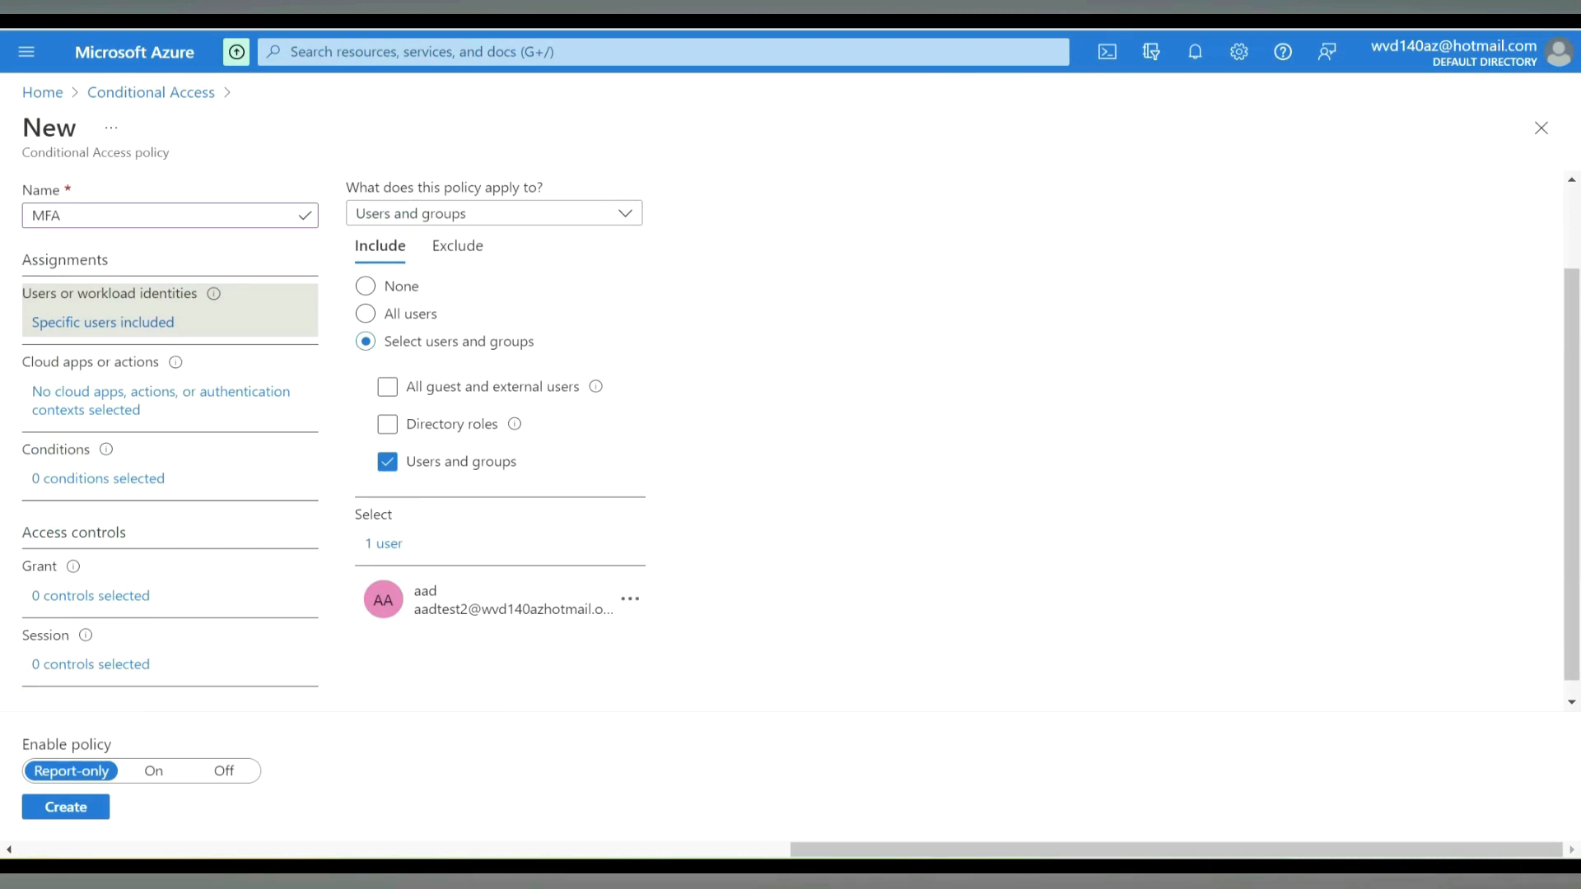
pyautogui.click(161, 392)
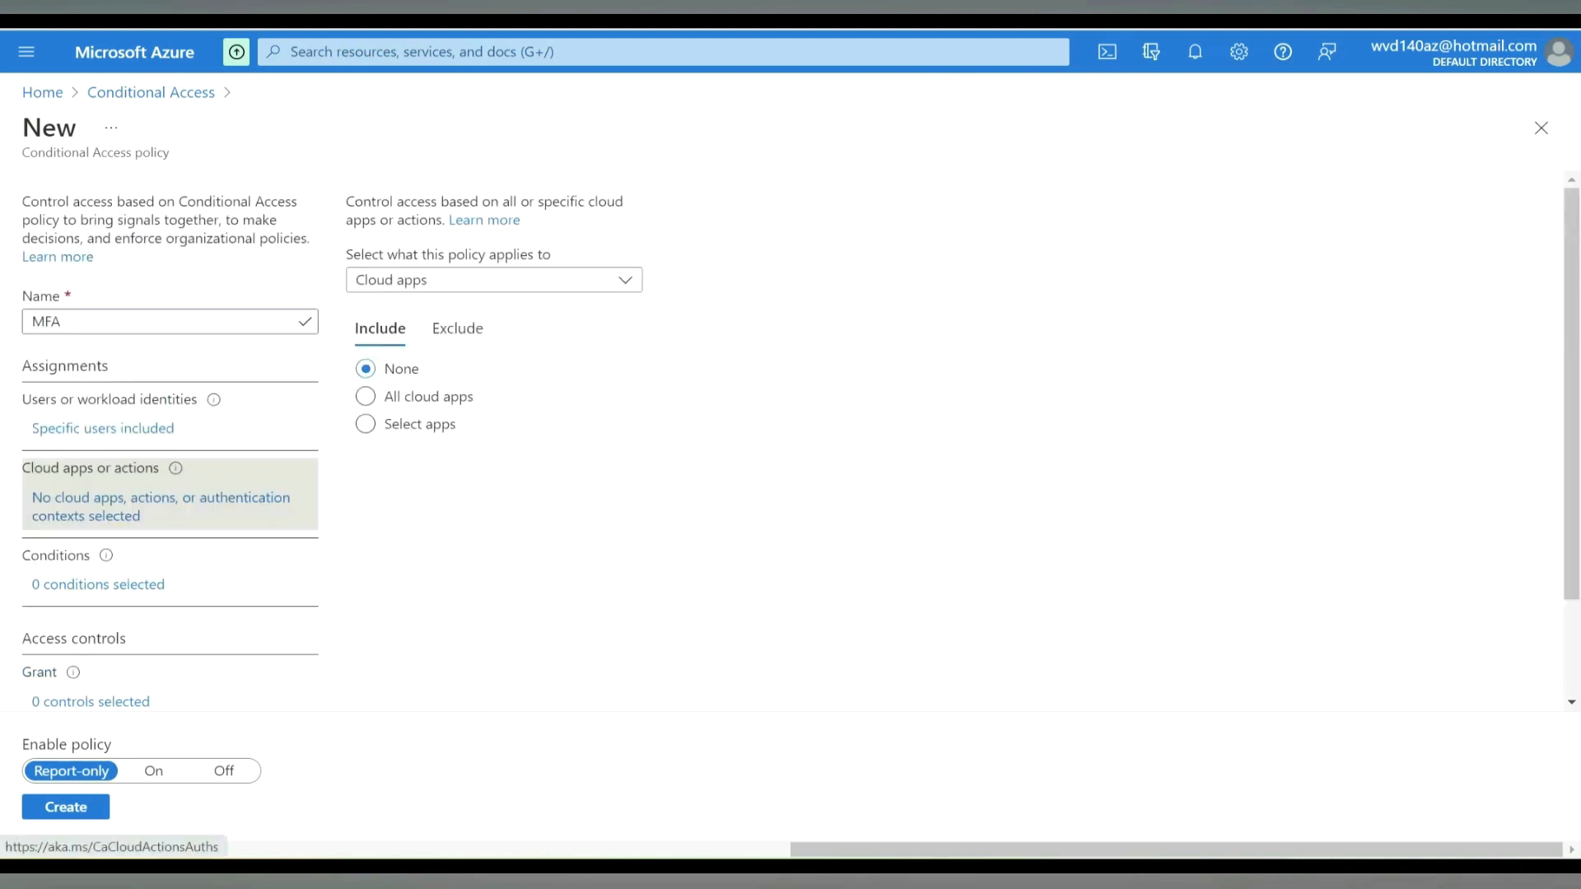
# Search 'citrix', compare the app IDs, and select the first Citrix Cloud app.
pyautogui.click(381, 513)
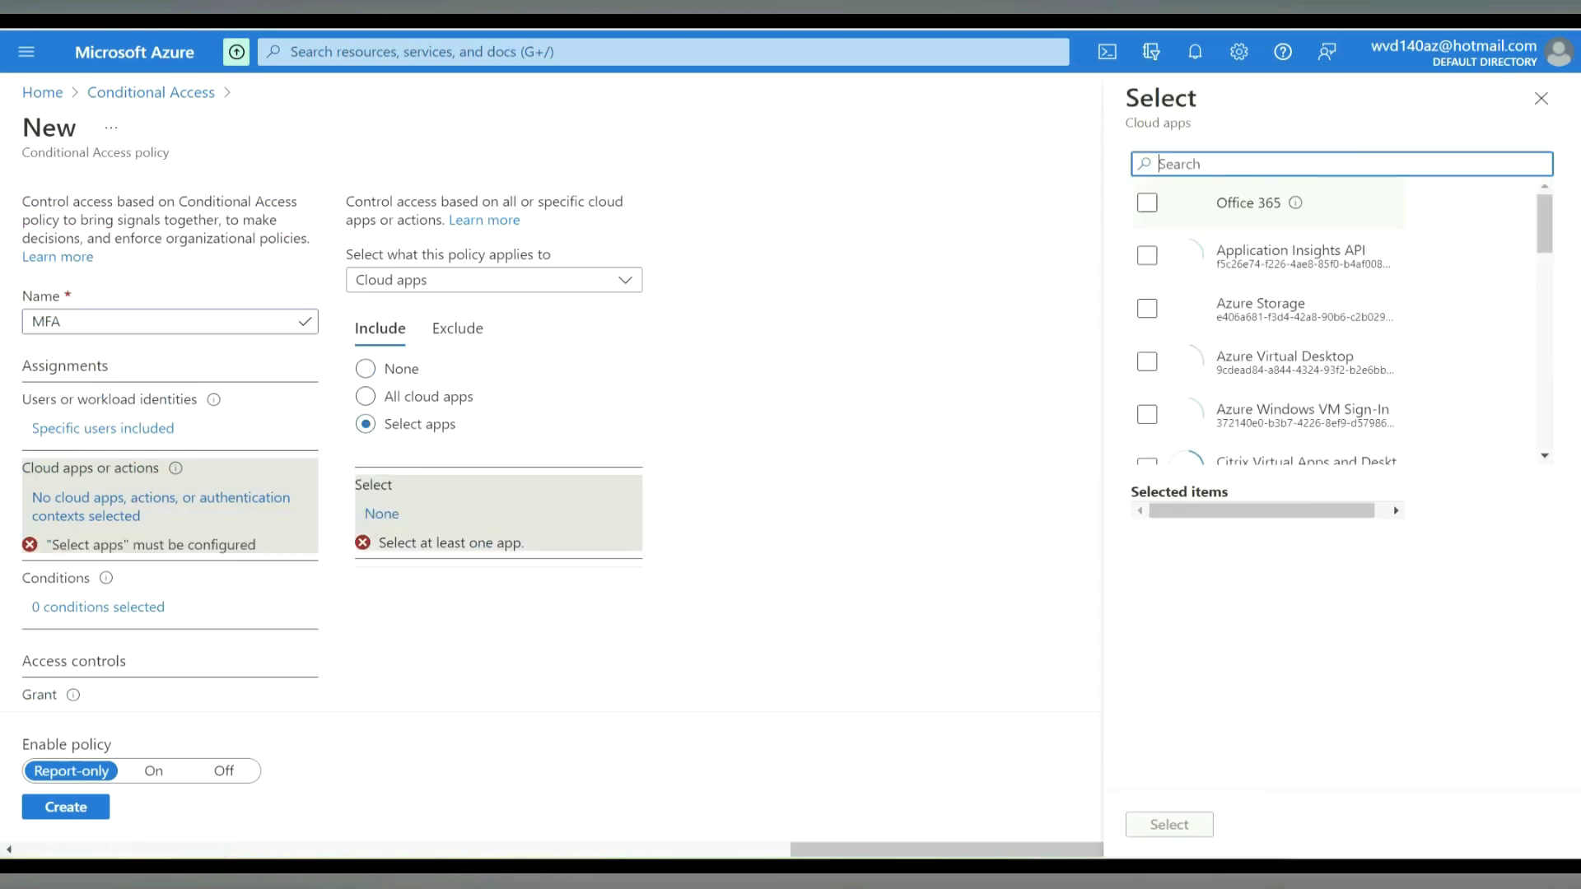
pyautogui.write('citrix')
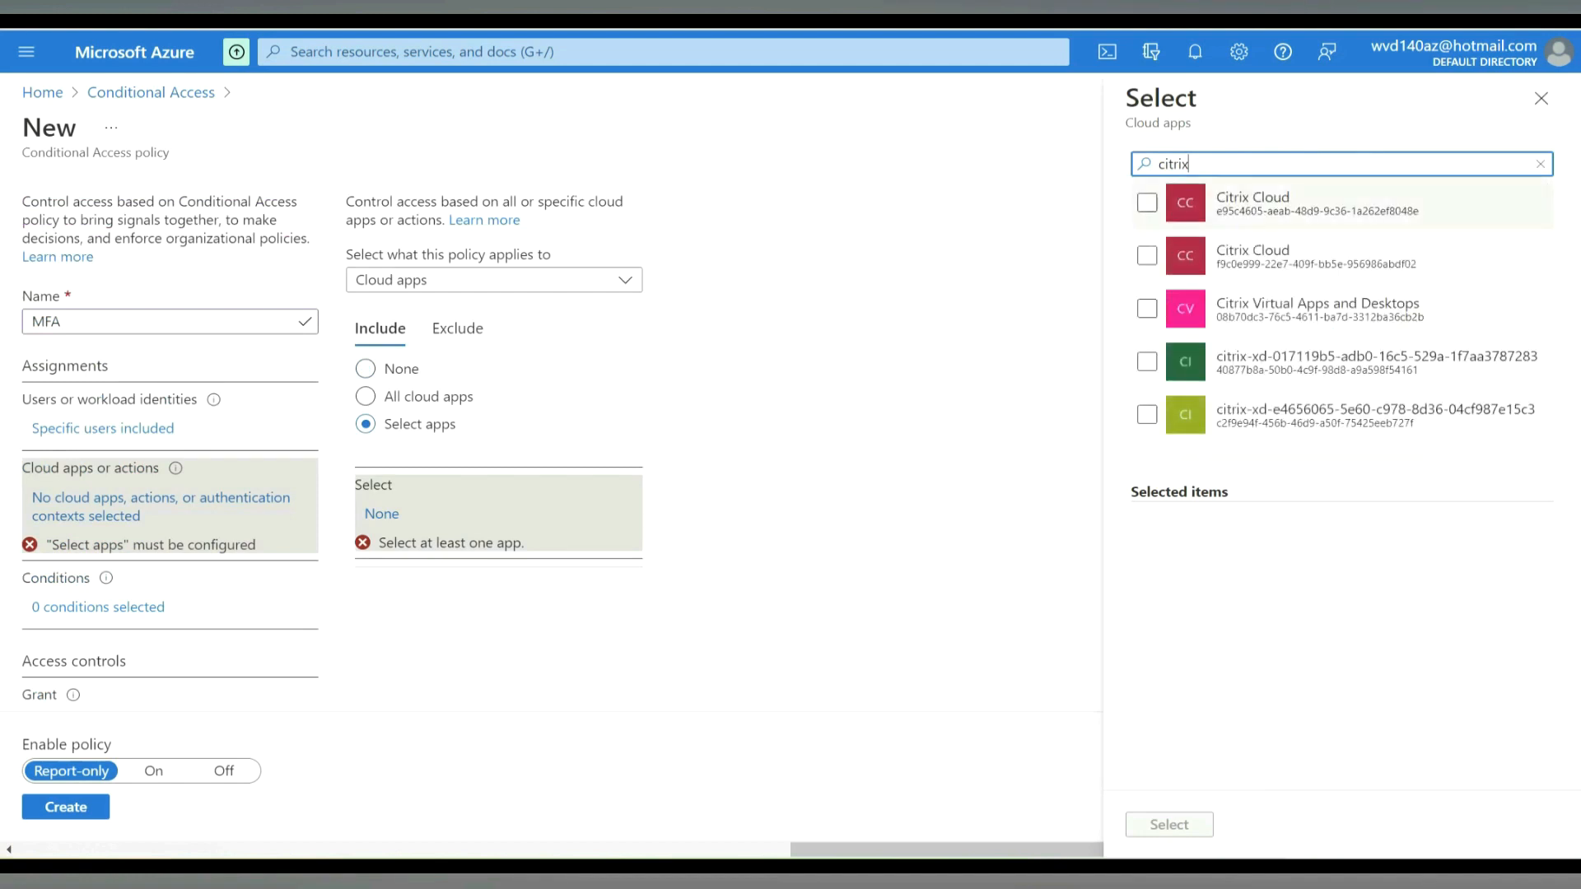
pyautogui.click(1147, 202)
pyautogui.moveTo(1420, 211); pyautogui.dragTo(1221, 211)
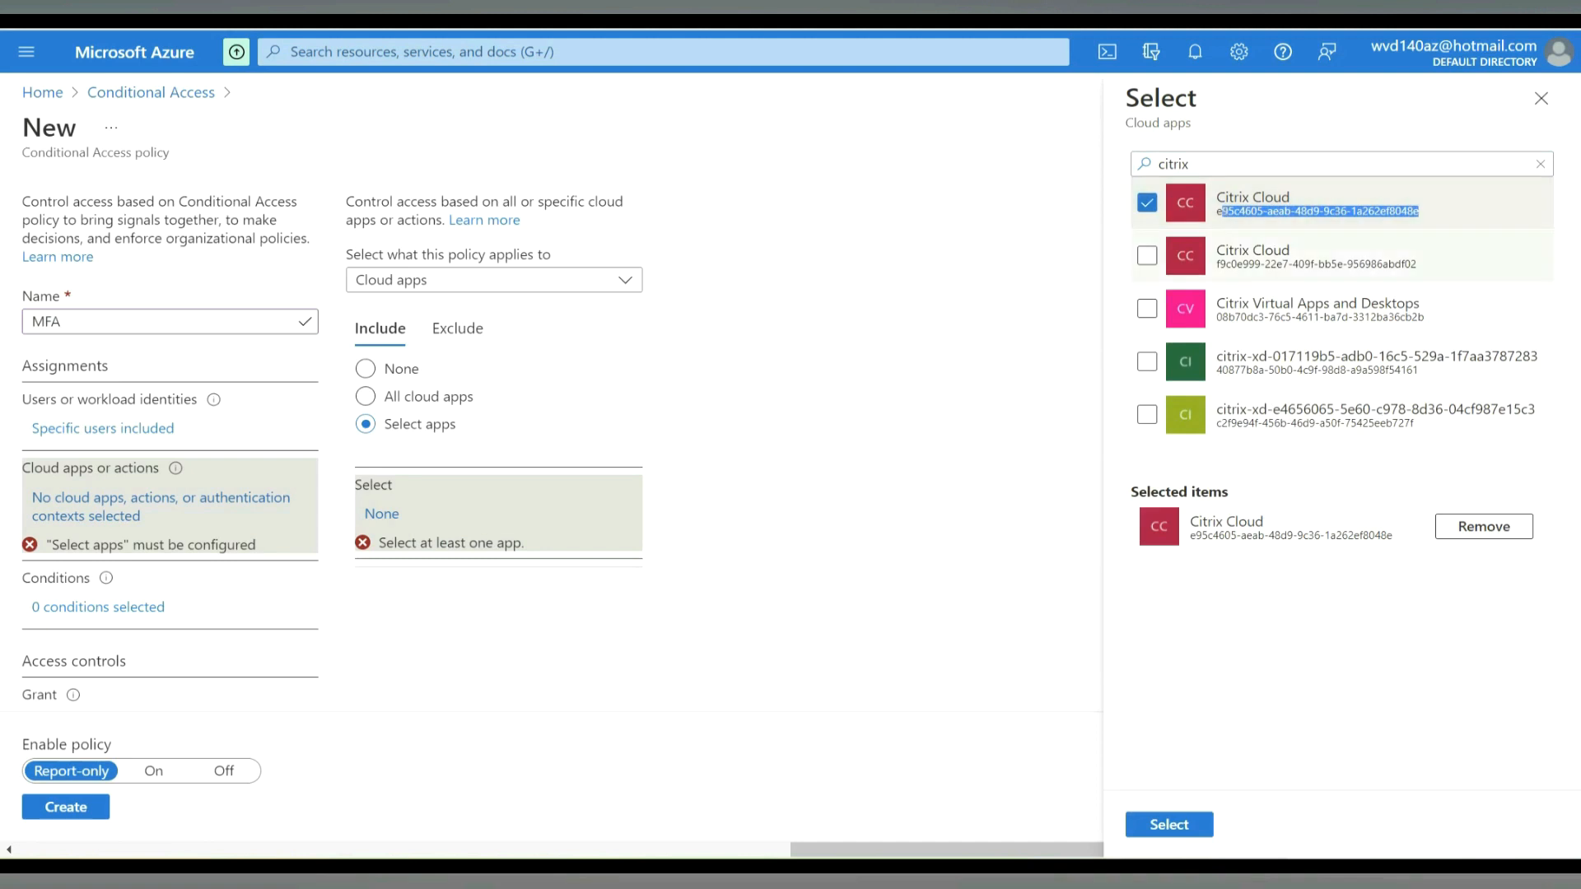
pyautogui.moveTo(1418, 264); pyautogui.dragTo(1219, 263)
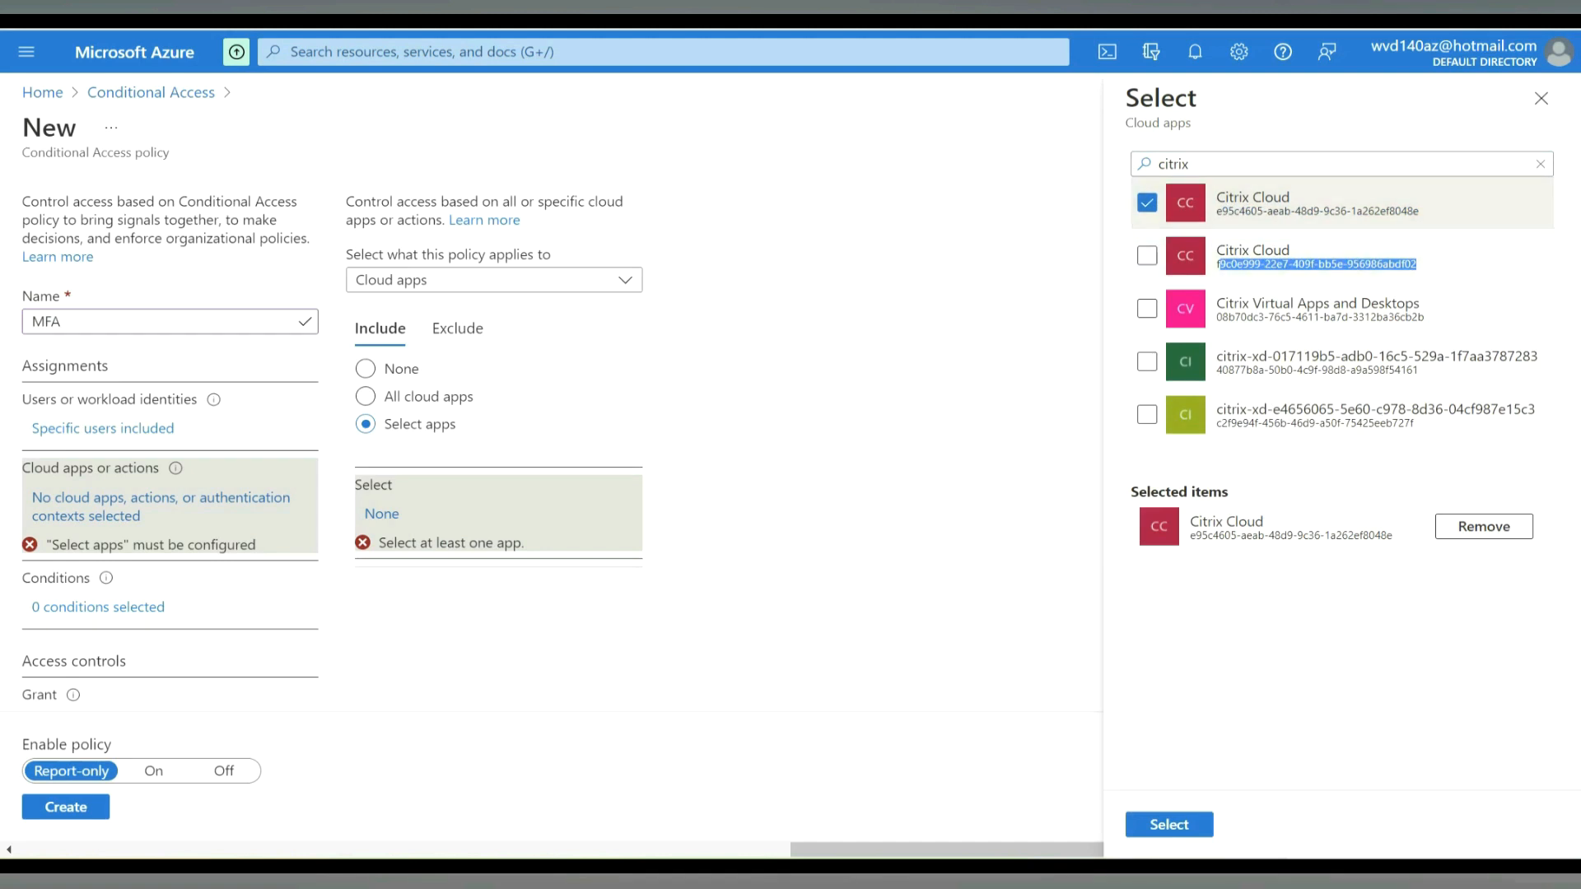
pyautogui.click(1310, 125)
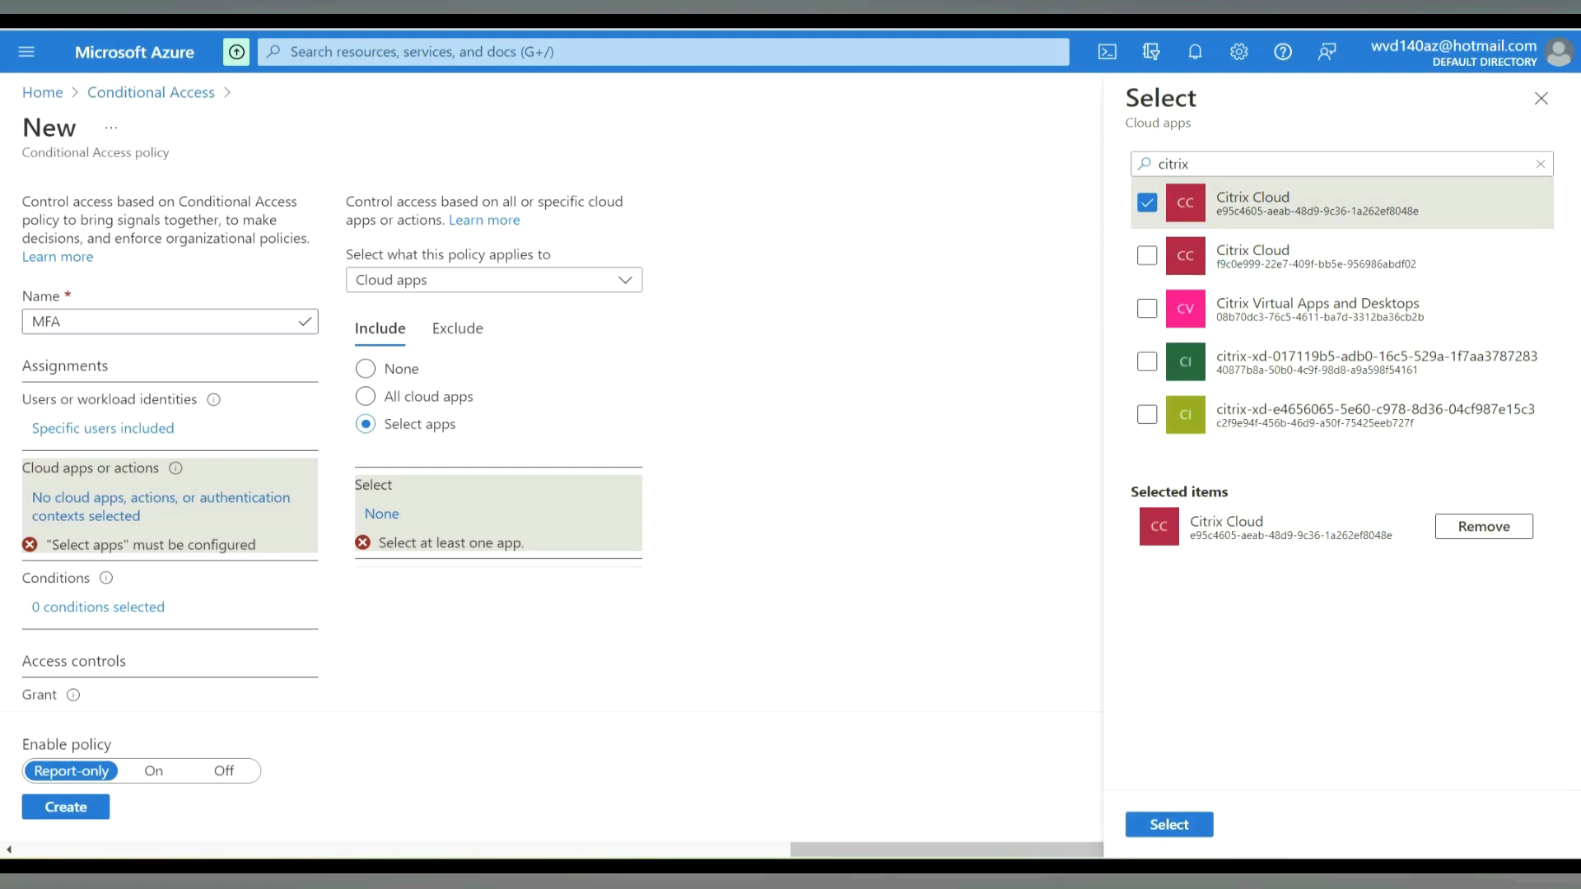
pyautogui.click(1169, 825)
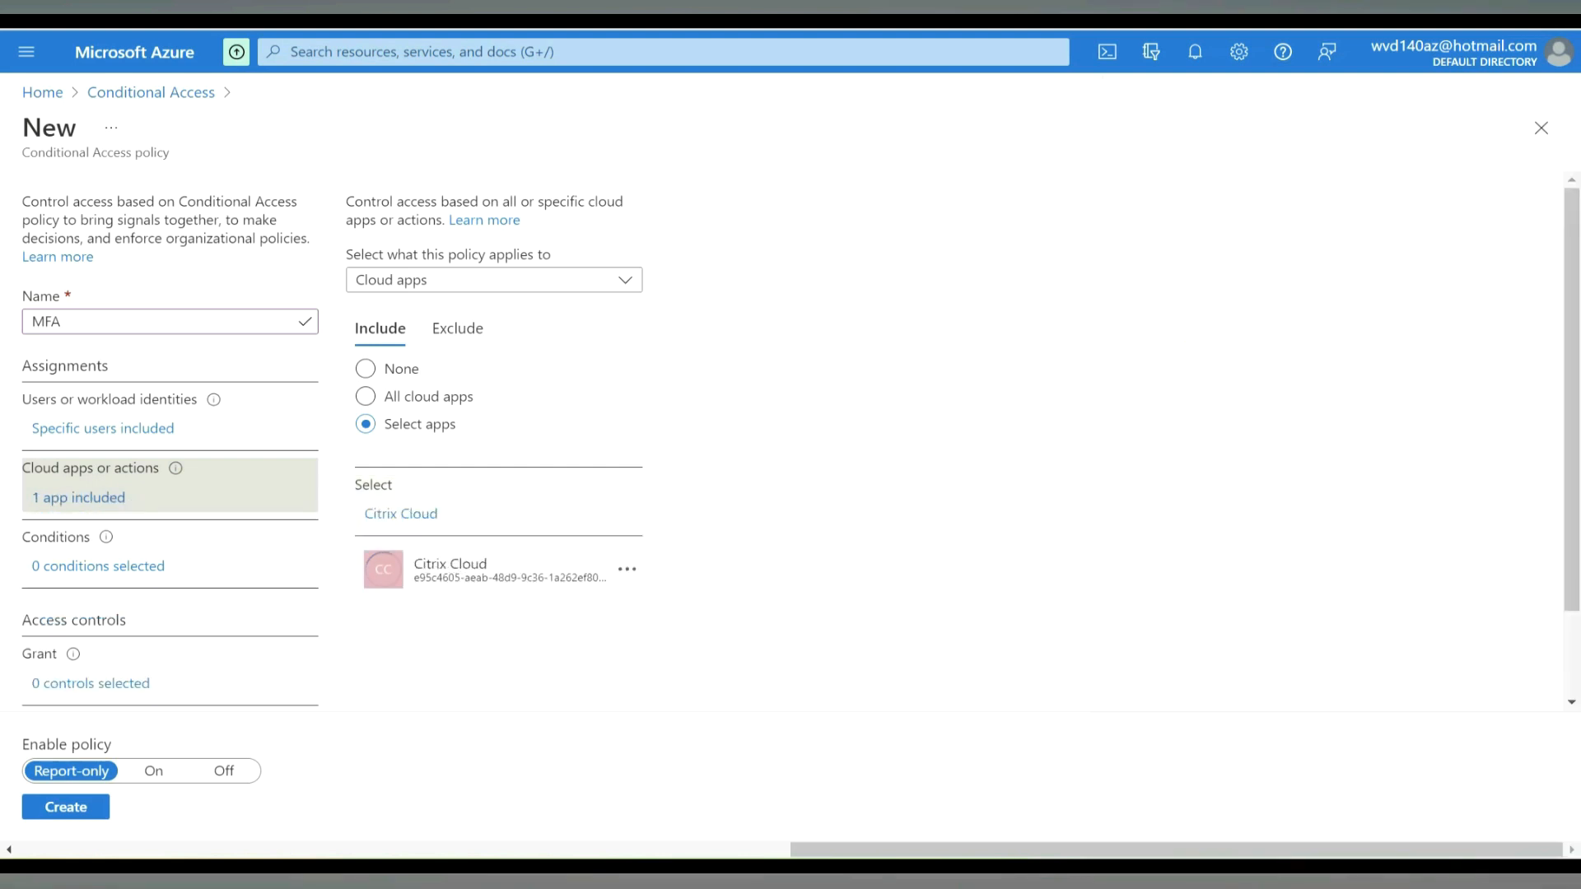
pyautogui.scroll(-1, 790, 437)
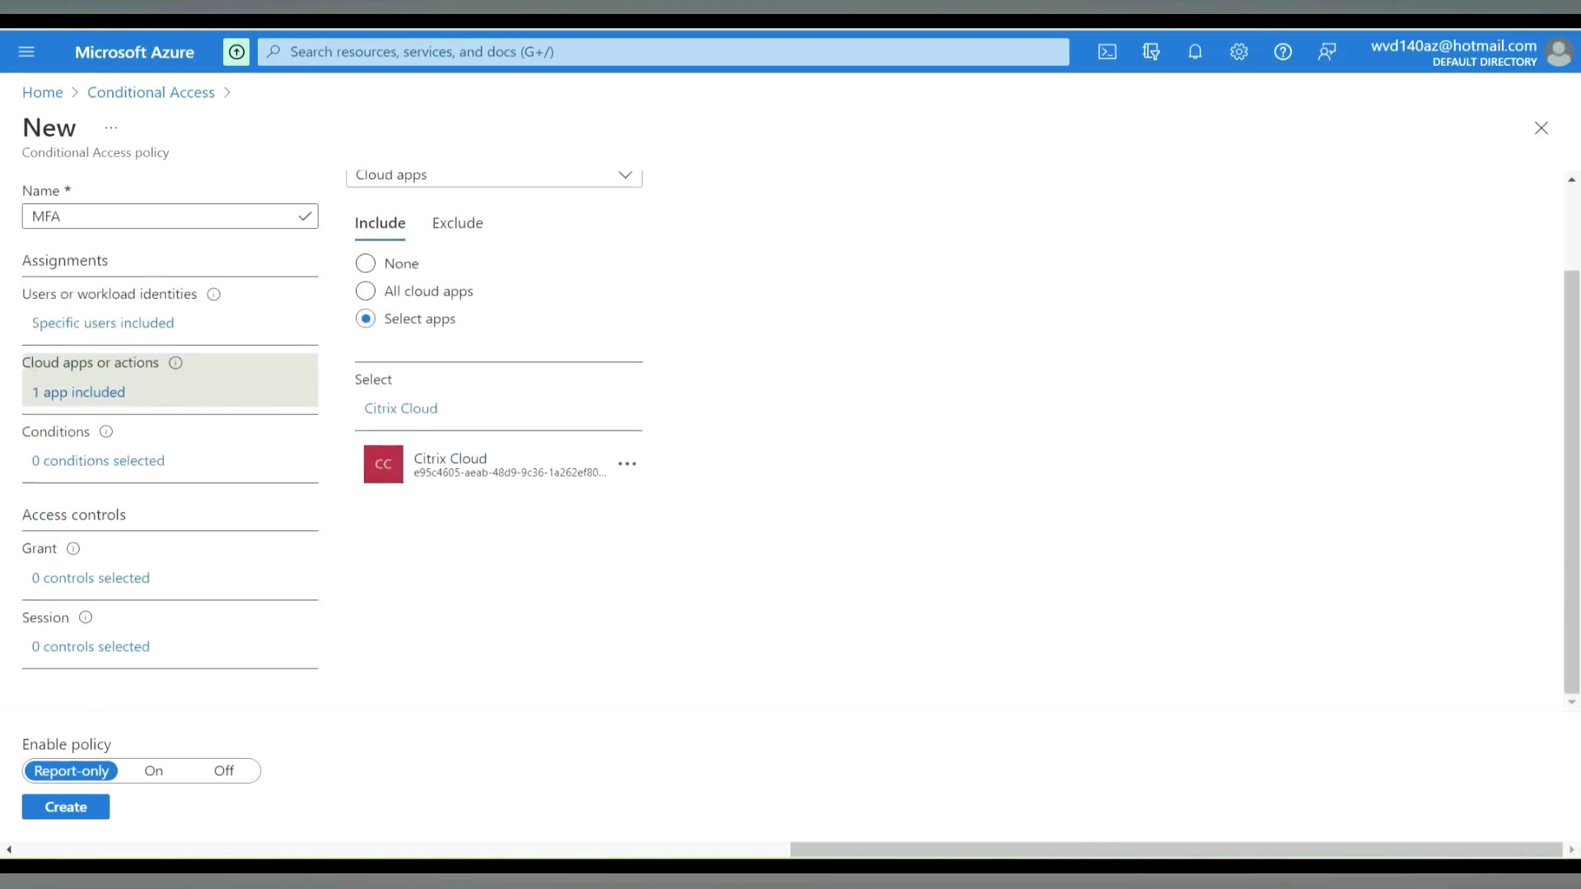
# Show the draft MFA policy's Conditions list, with user risk, locations and client apps unconfigured.
pyautogui.click(98, 461)
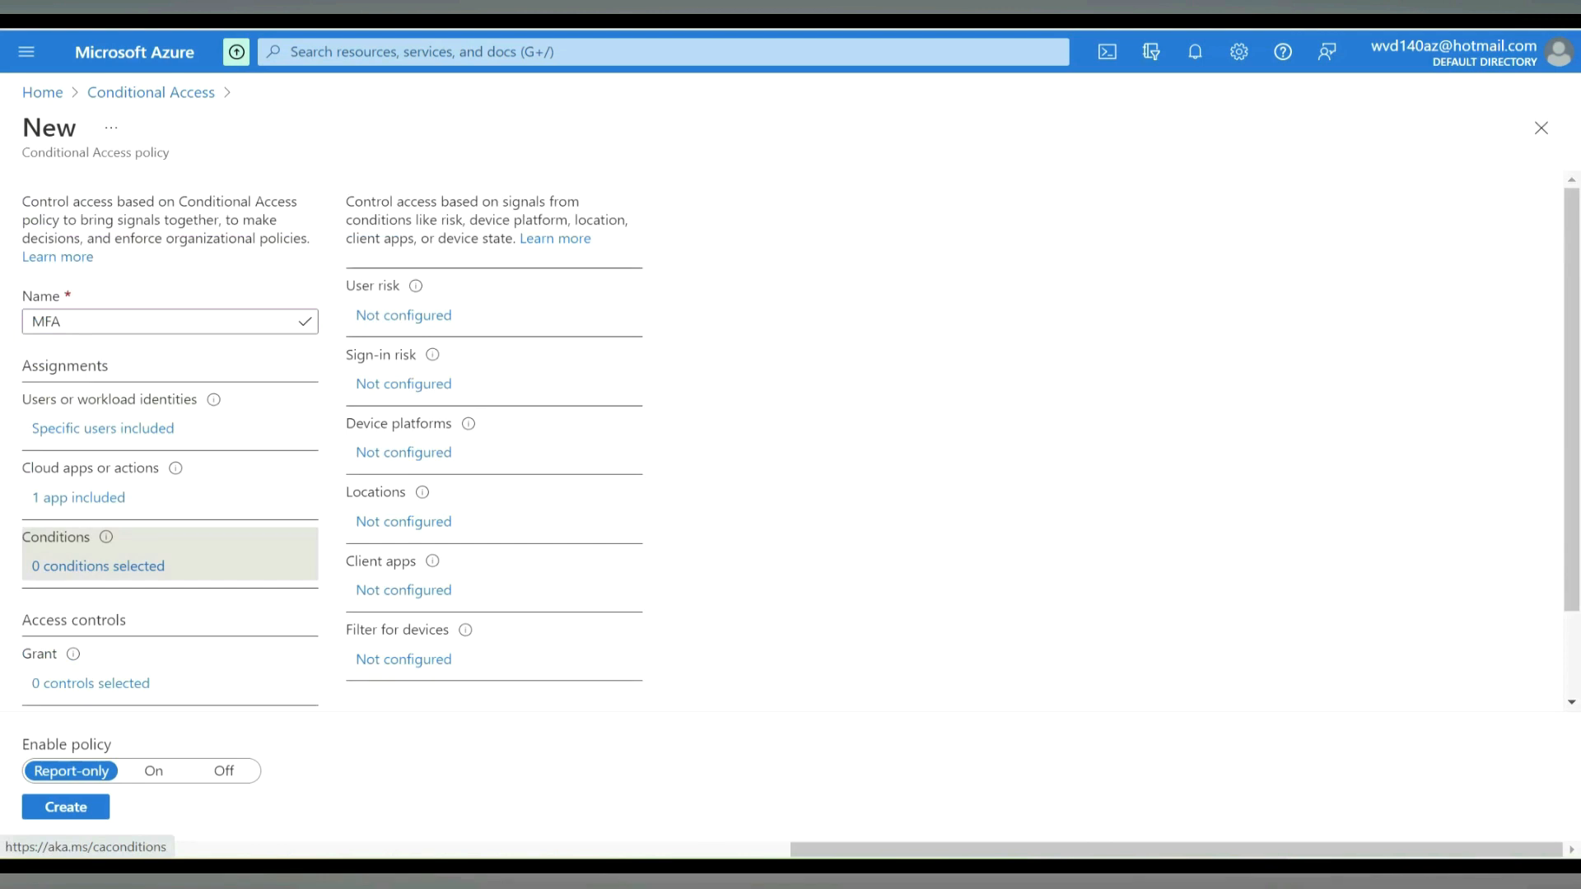
pyautogui.moveTo(416, 286)
pyautogui.click(404, 453)
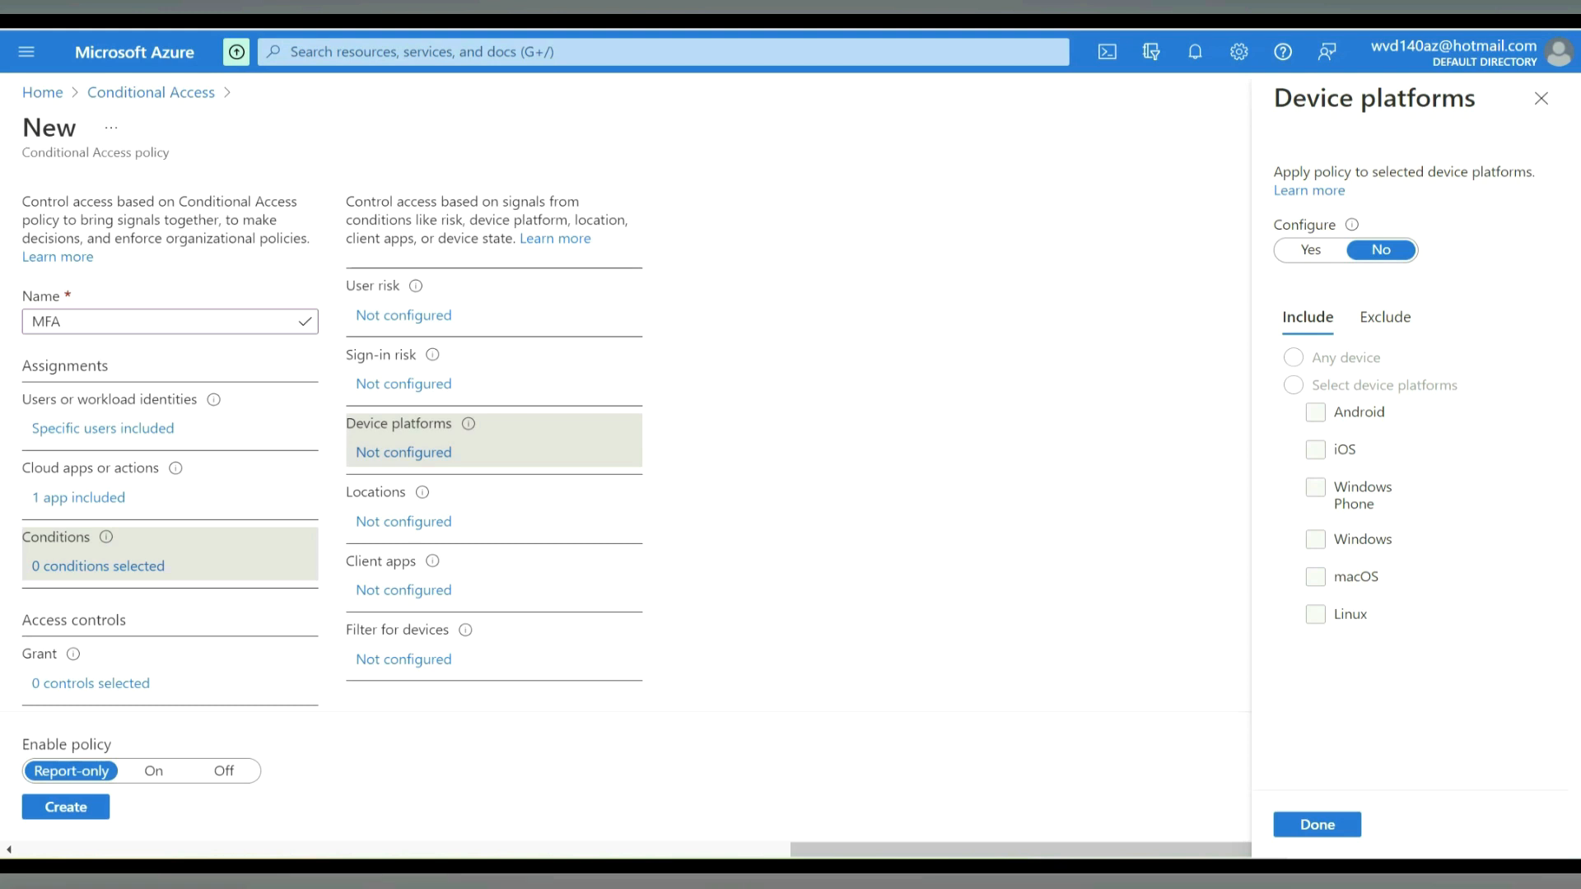
pyautogui.click(1317, 825)
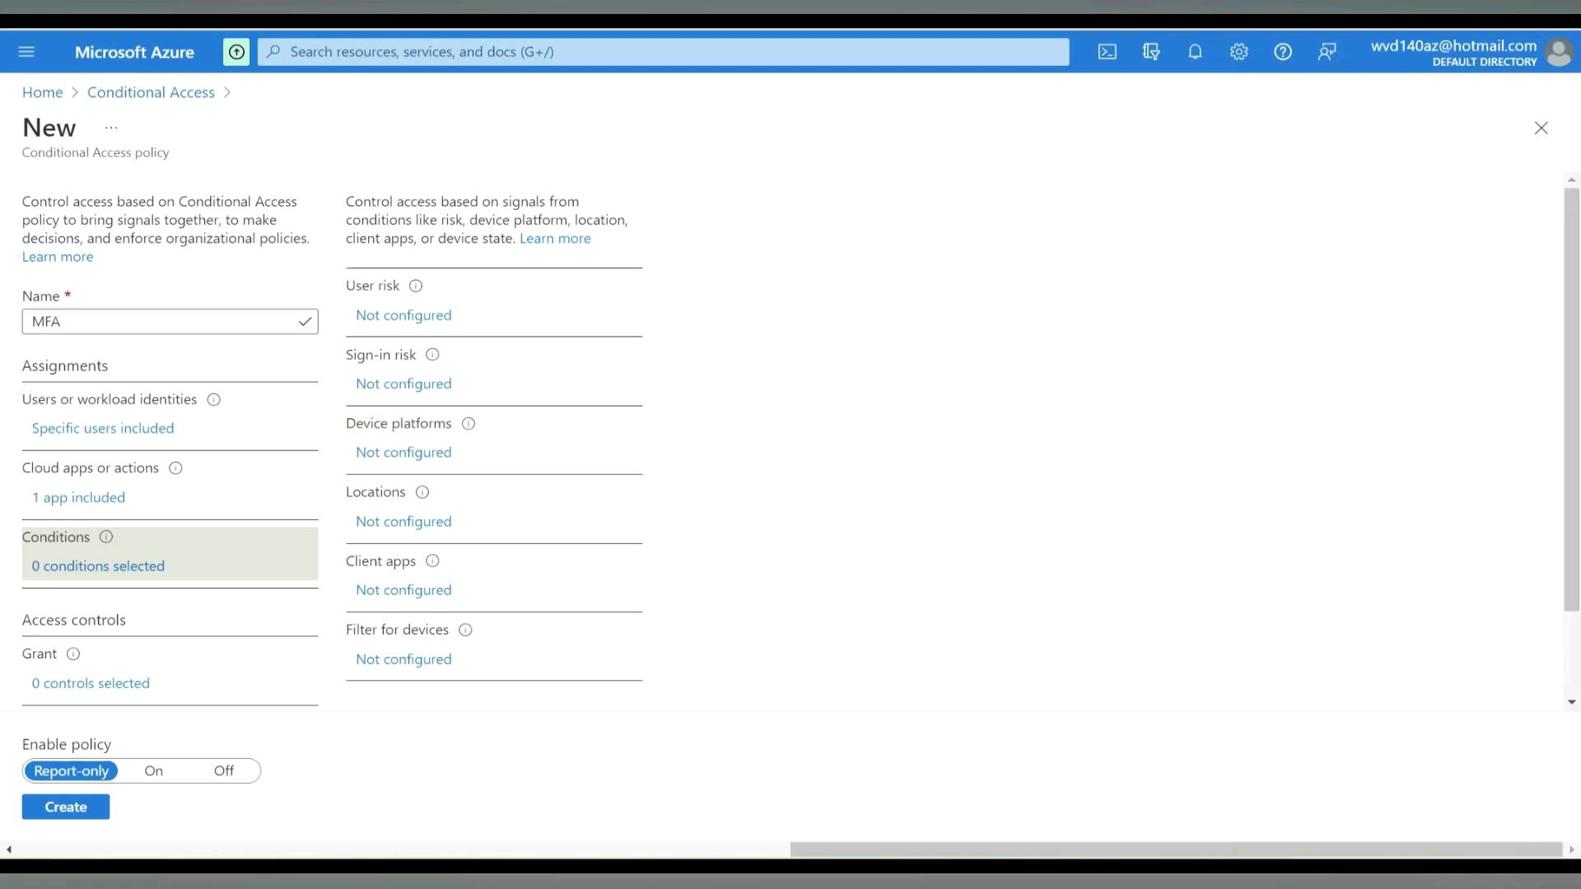
pyautogui.click(403, 523)
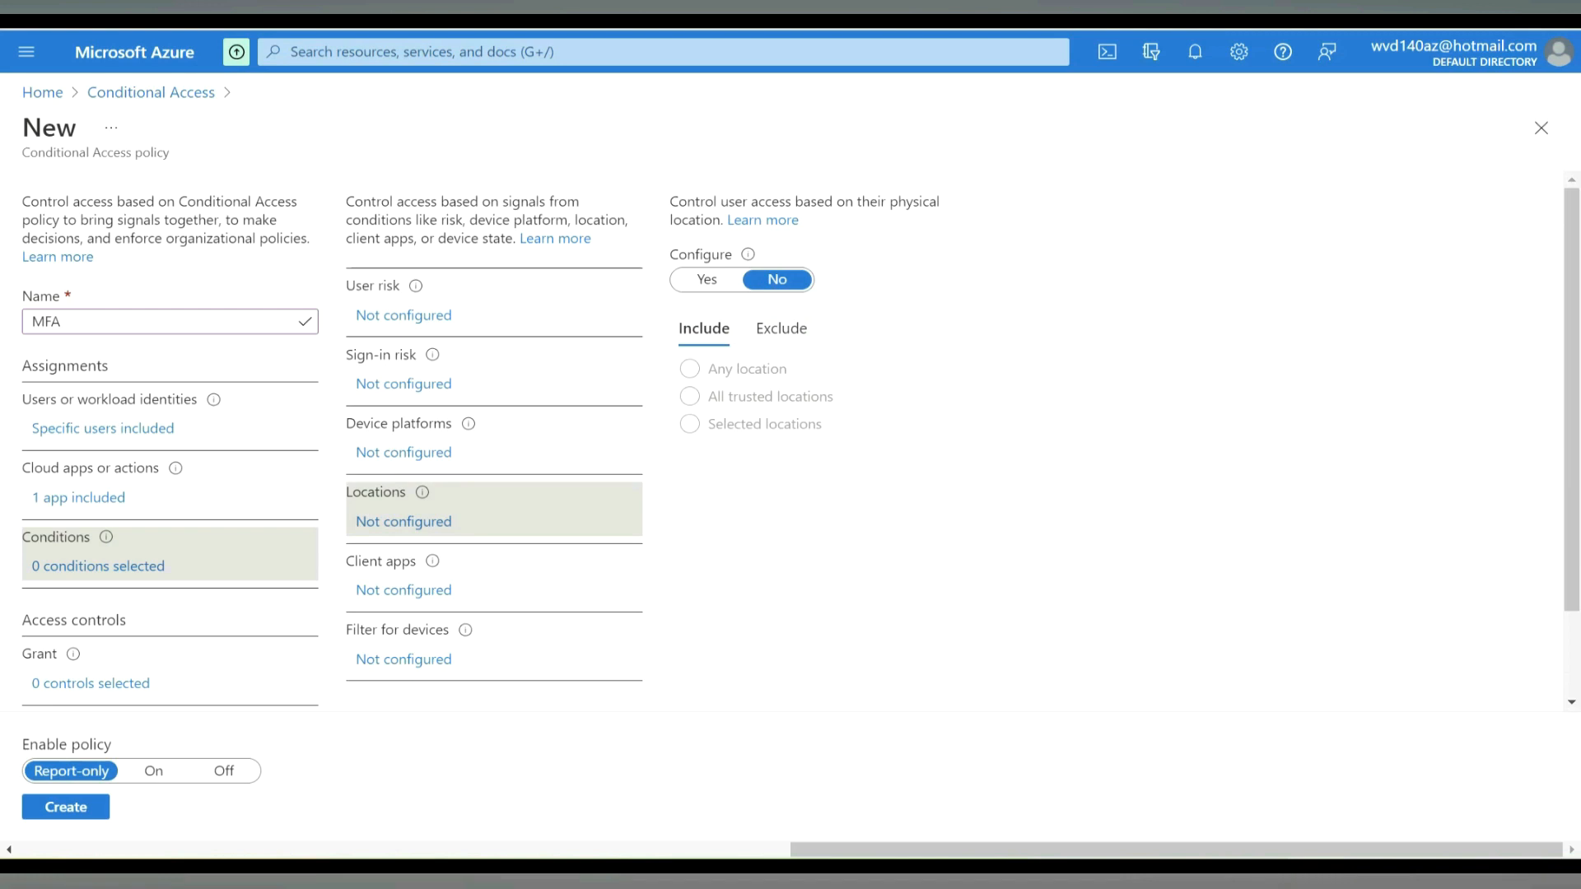
pyautogui.click(403, 591)
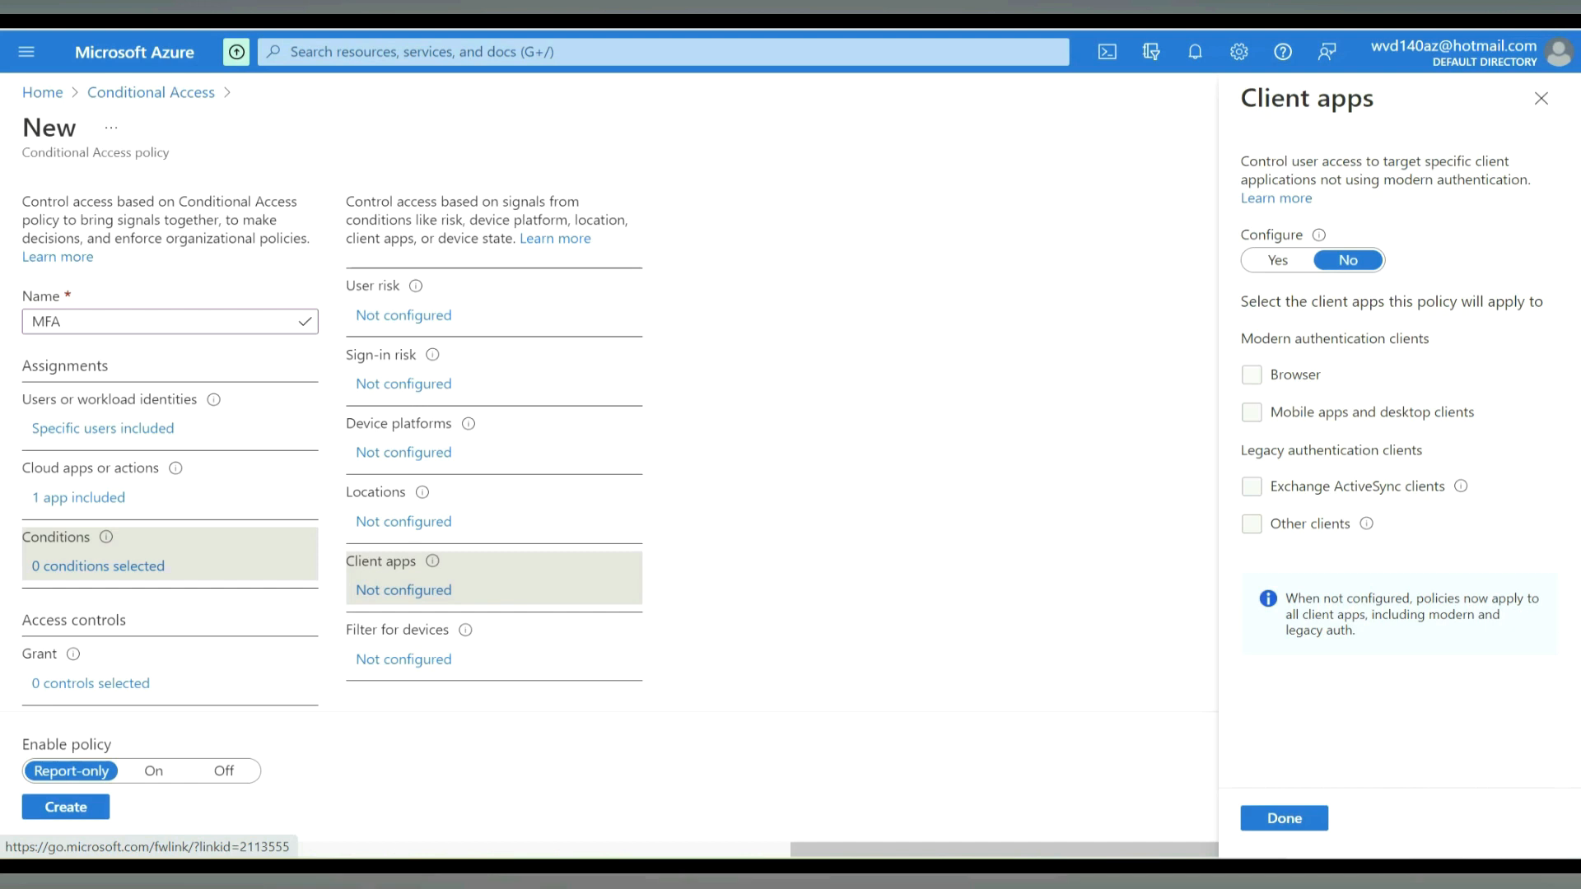
pyautogui.click(1541, 98)
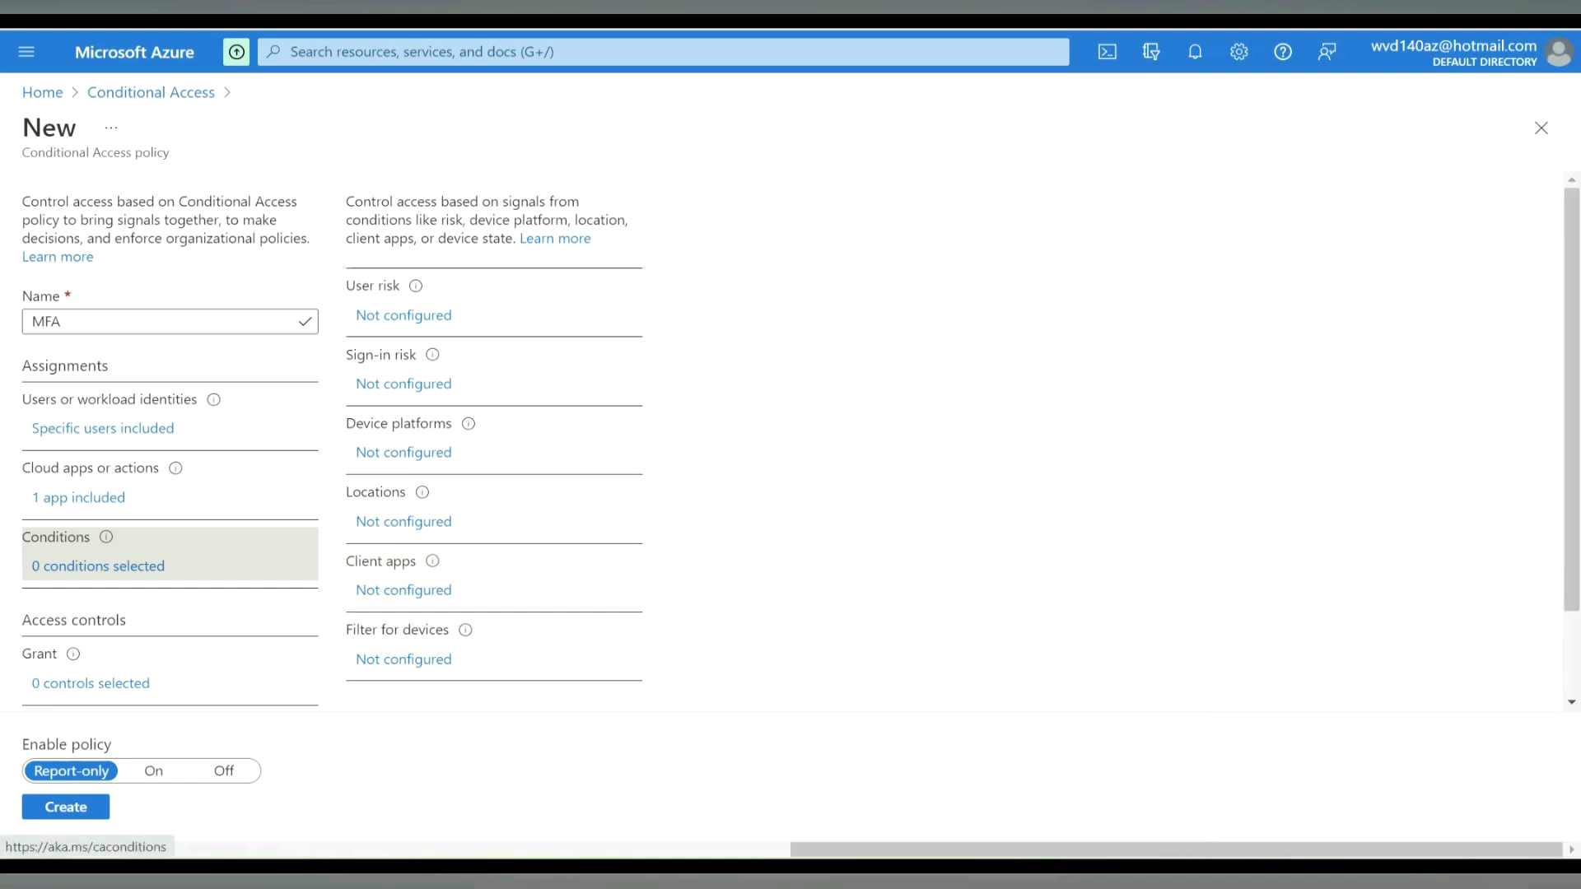
pyautogui.scroll(-1, 790, 437)
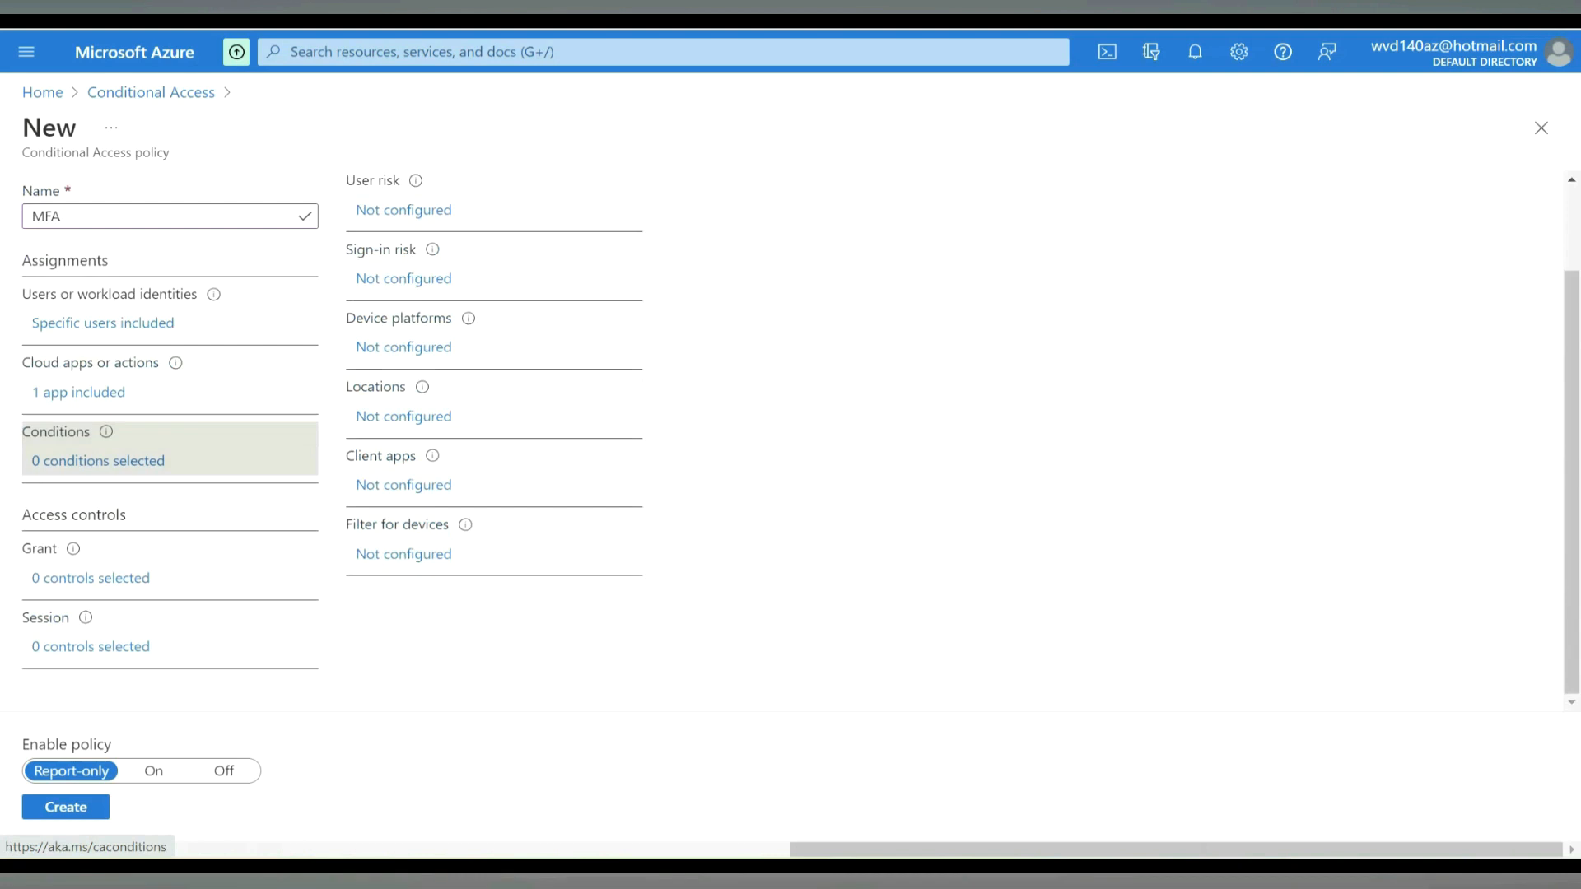
# Make Require multi-factor authentication the MFA policy's only grant control, with other requirements unticked.
pyautogui.click(91, 578)
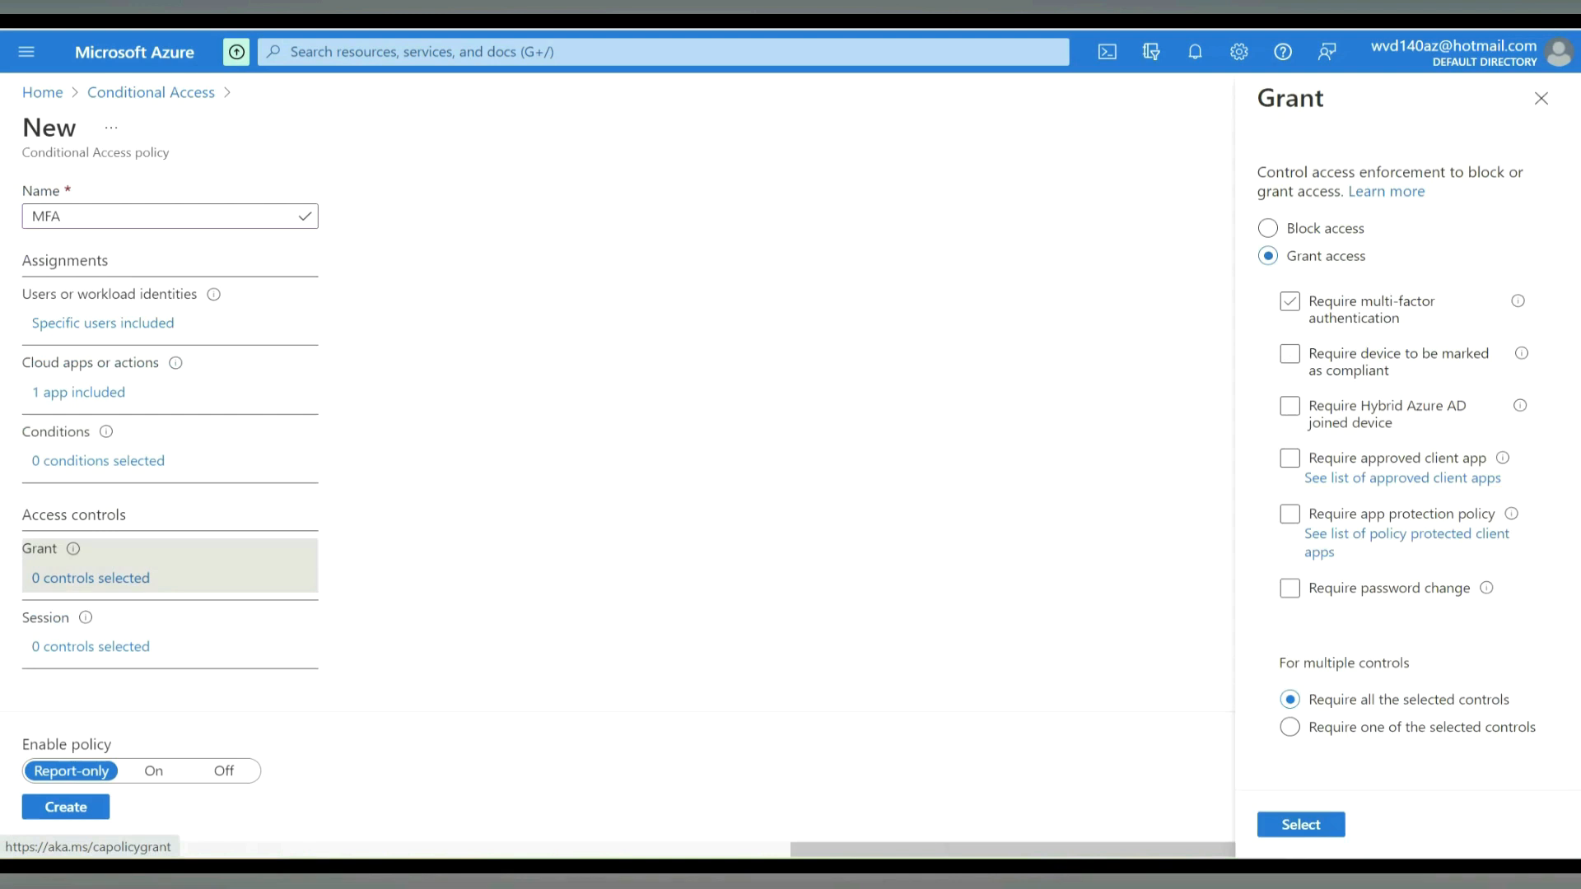
pyautogui.click(1290, 301)
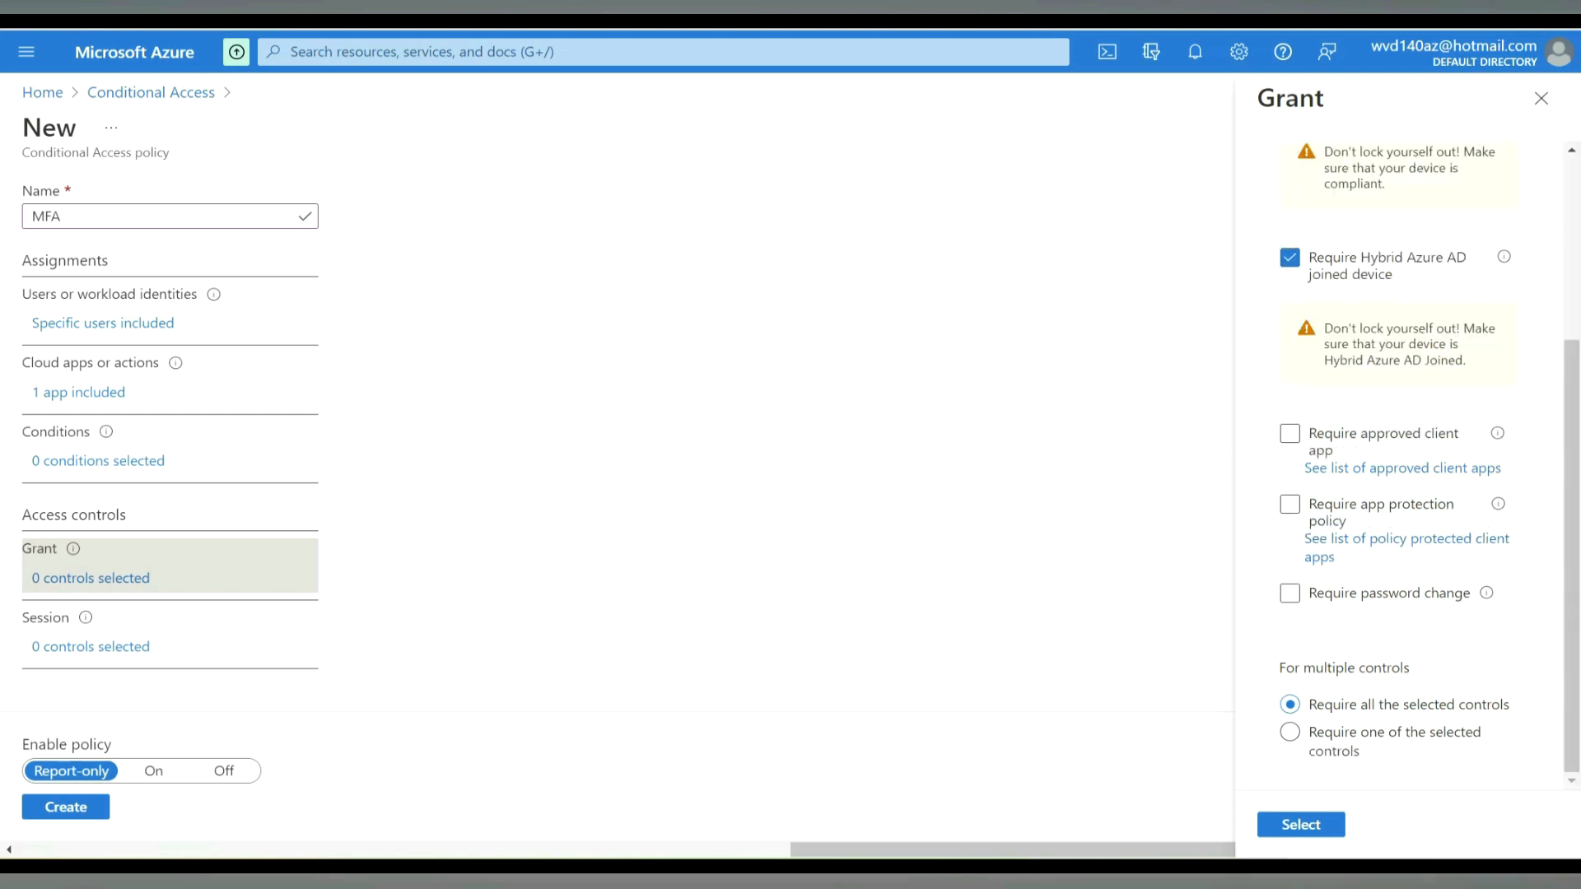
pyautogui.scroll(3, 1430, 459)
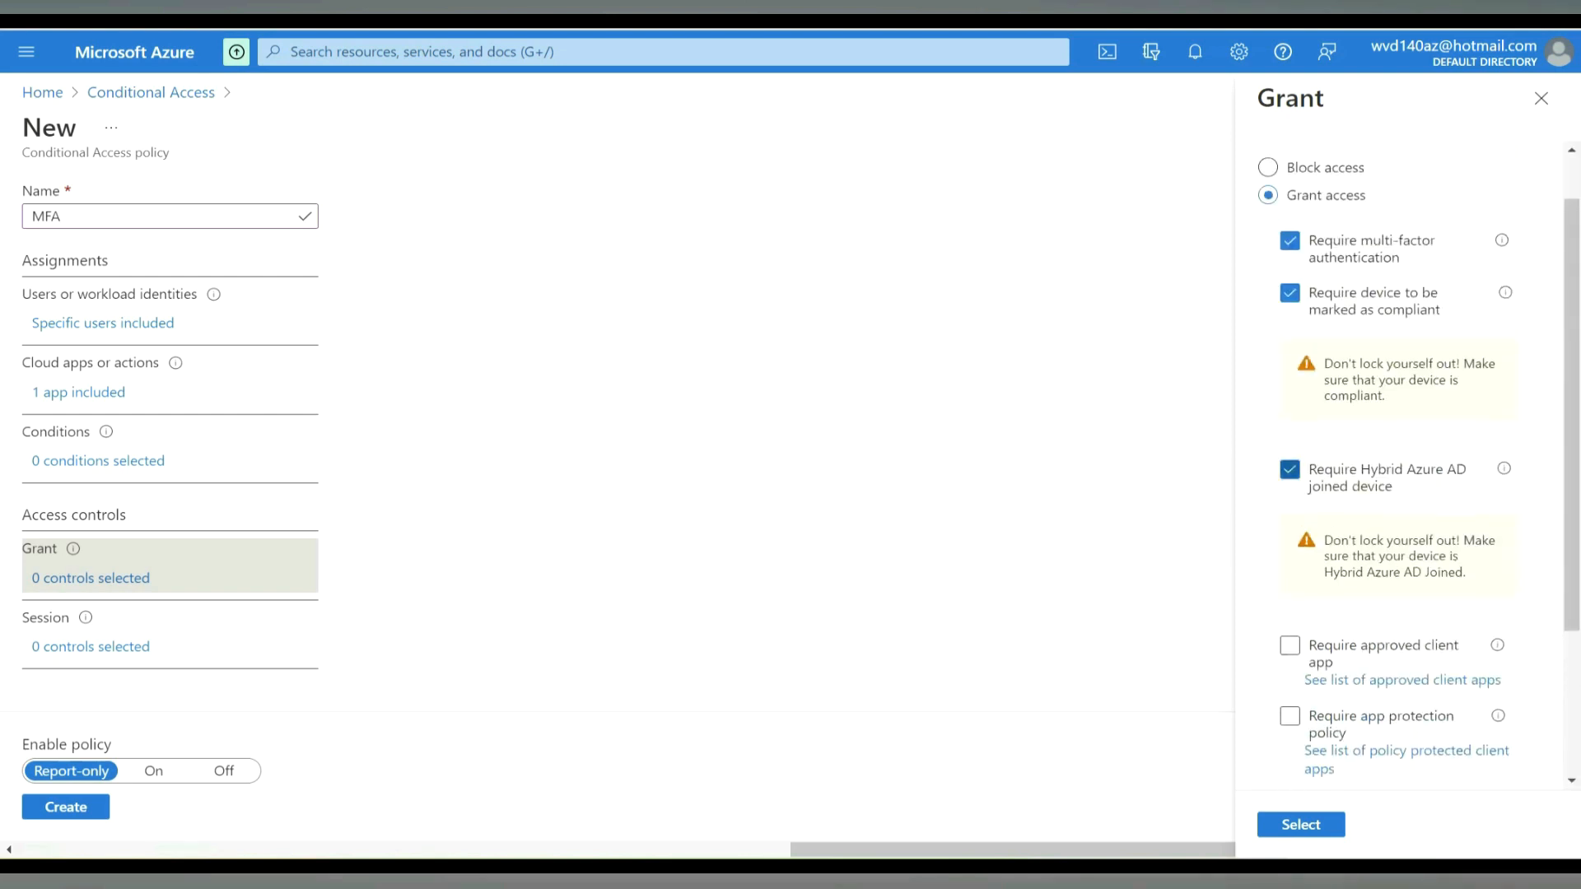
pyautogui.click(1290, 469)
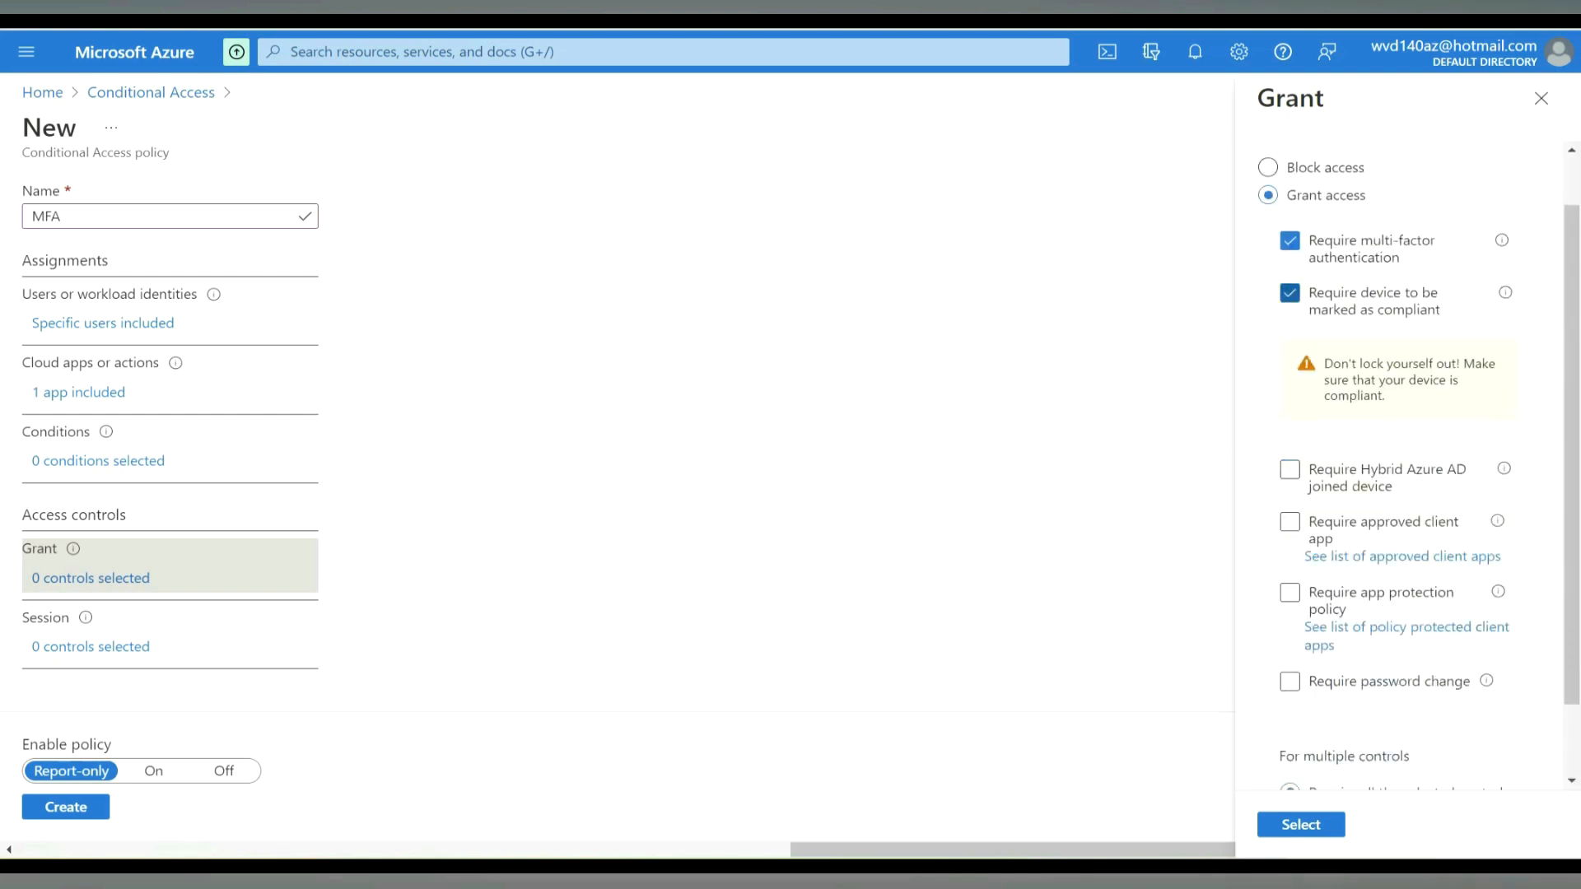
pyautogui.click(1289, 293)
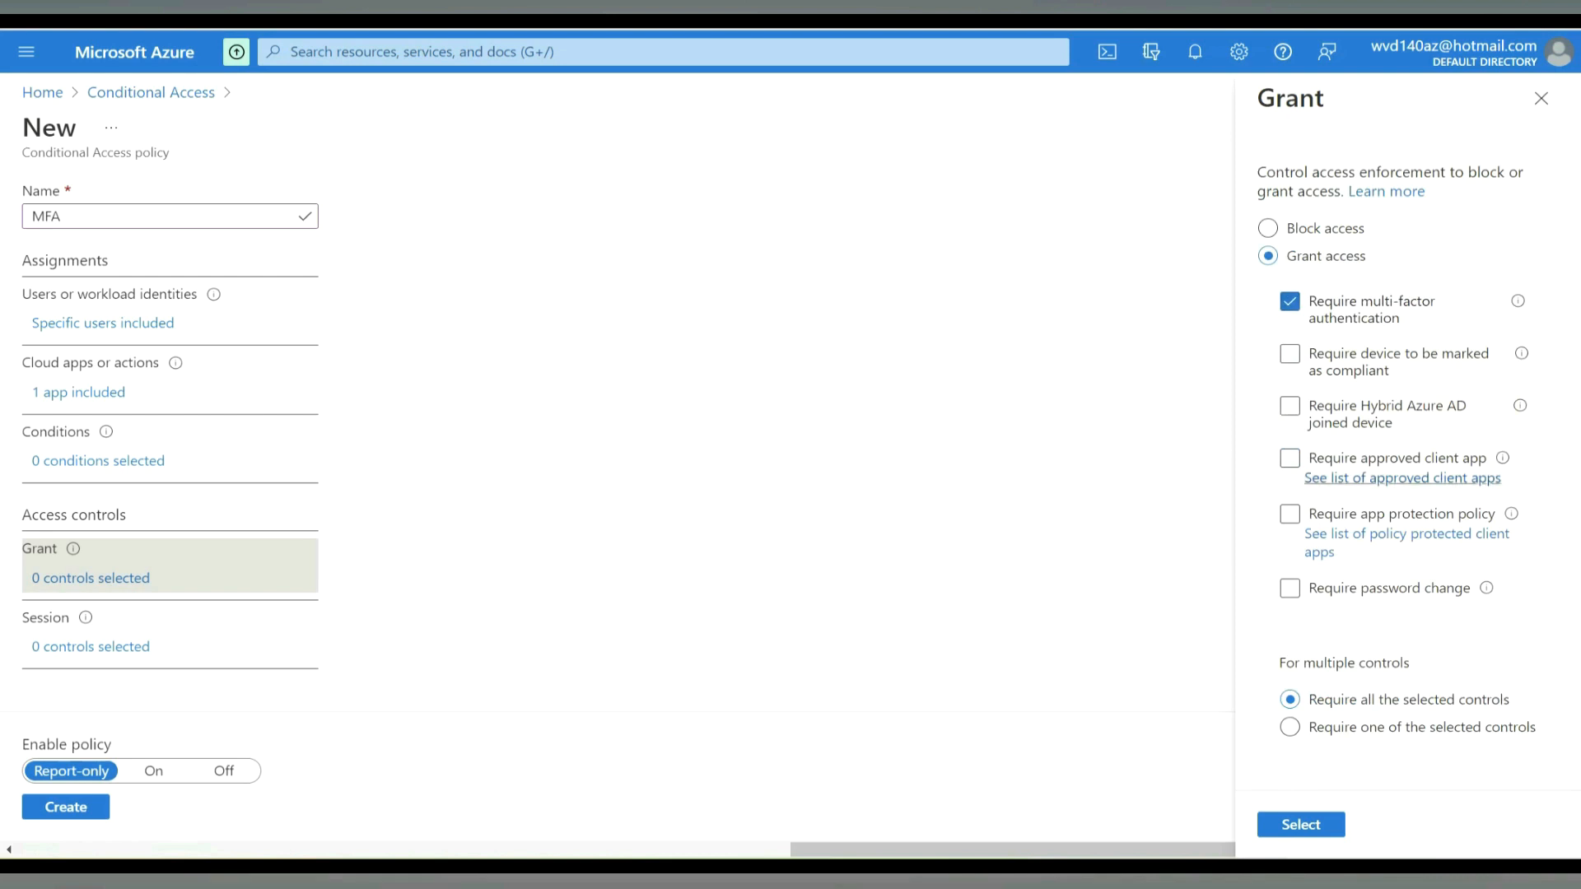
pyautogui.click(1301, 824)
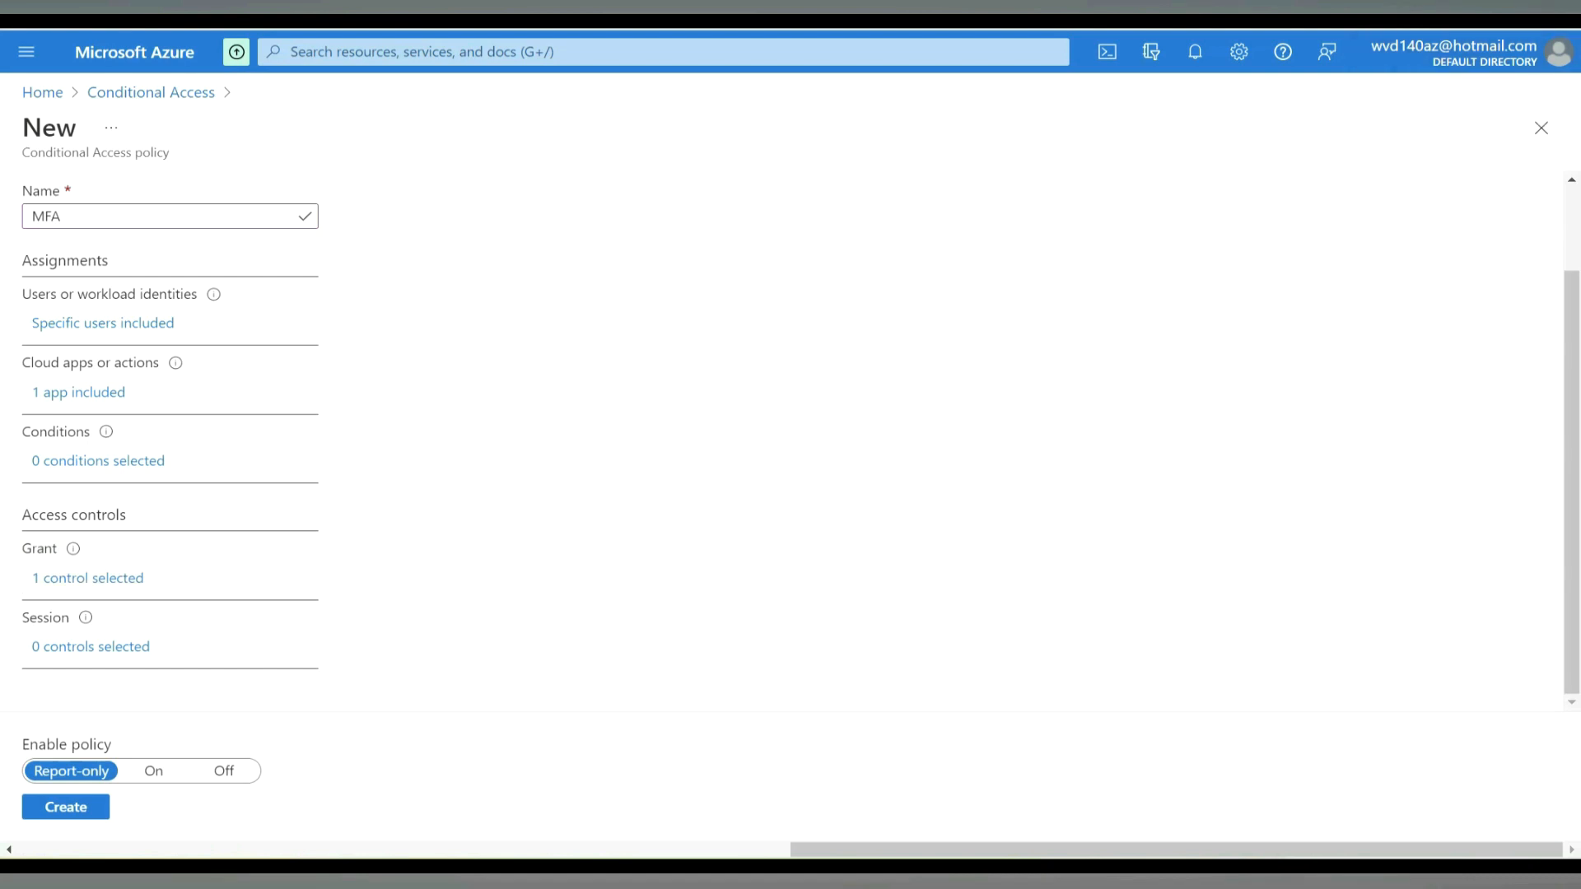
# Set the MFA policy's Enable policy switch to On and create the policy.
pyautogui.moveTo(112, 745); pyautogui.dragTo(22, 744)
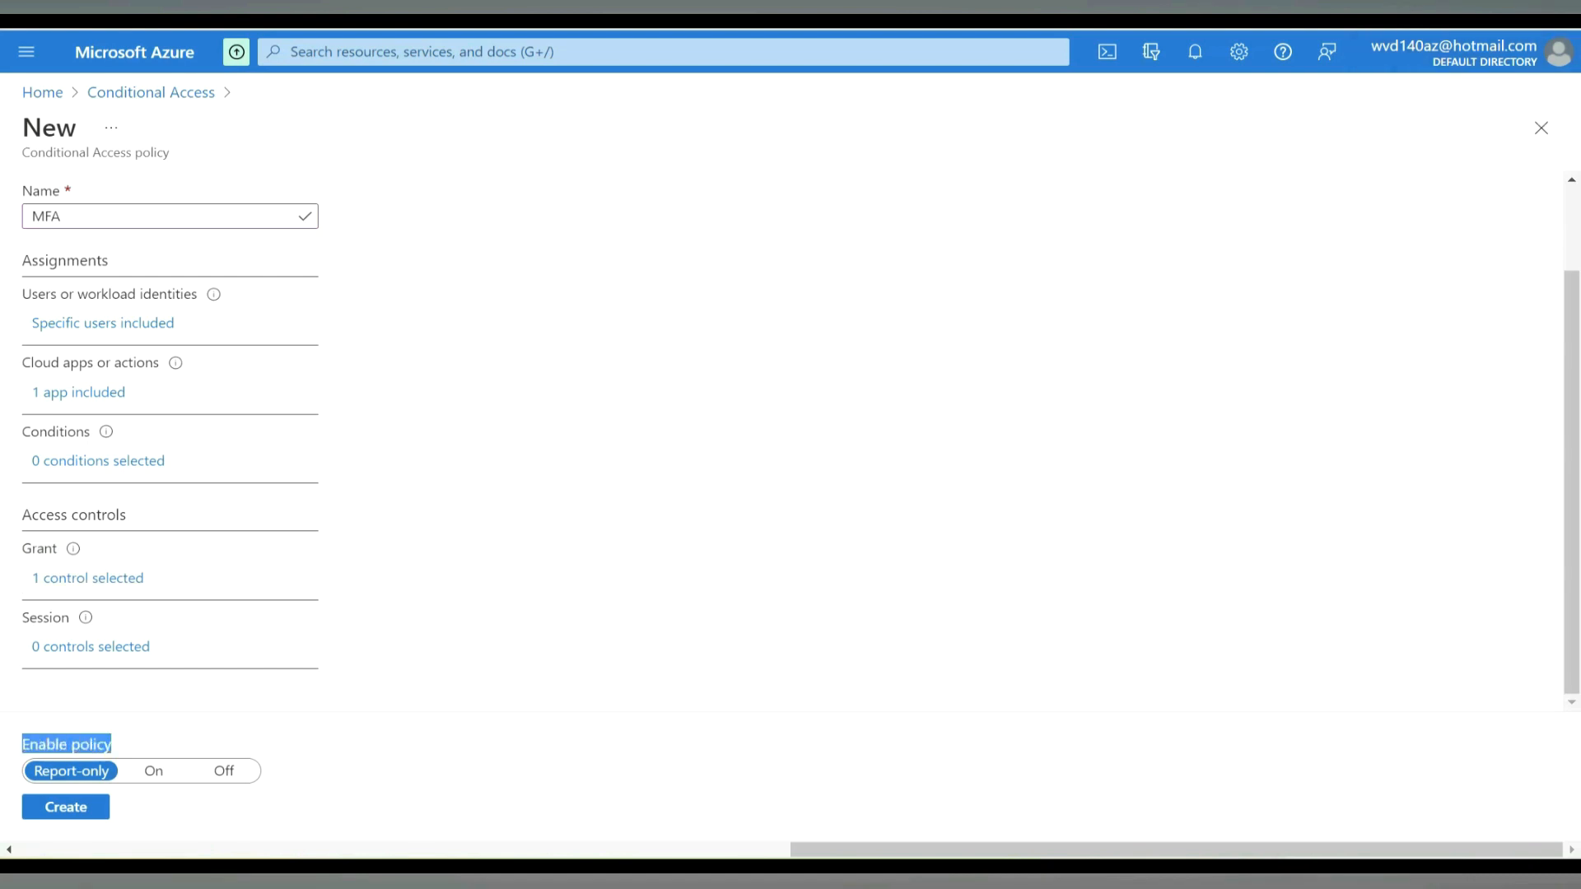
pyautogui.click(153, 770)
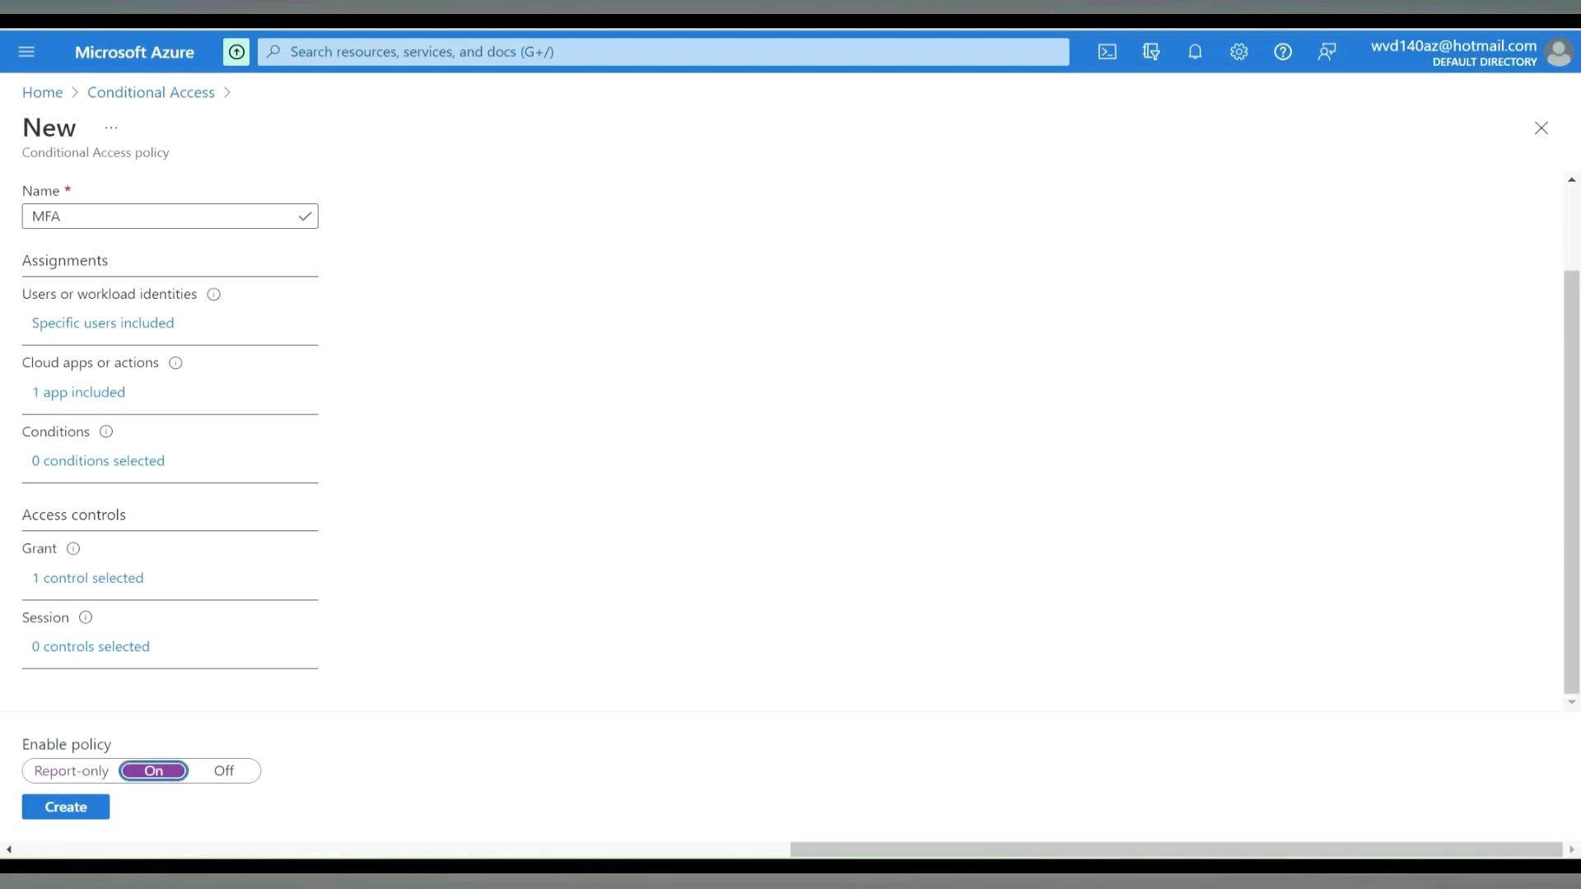
pyautogui.click(73, 814)
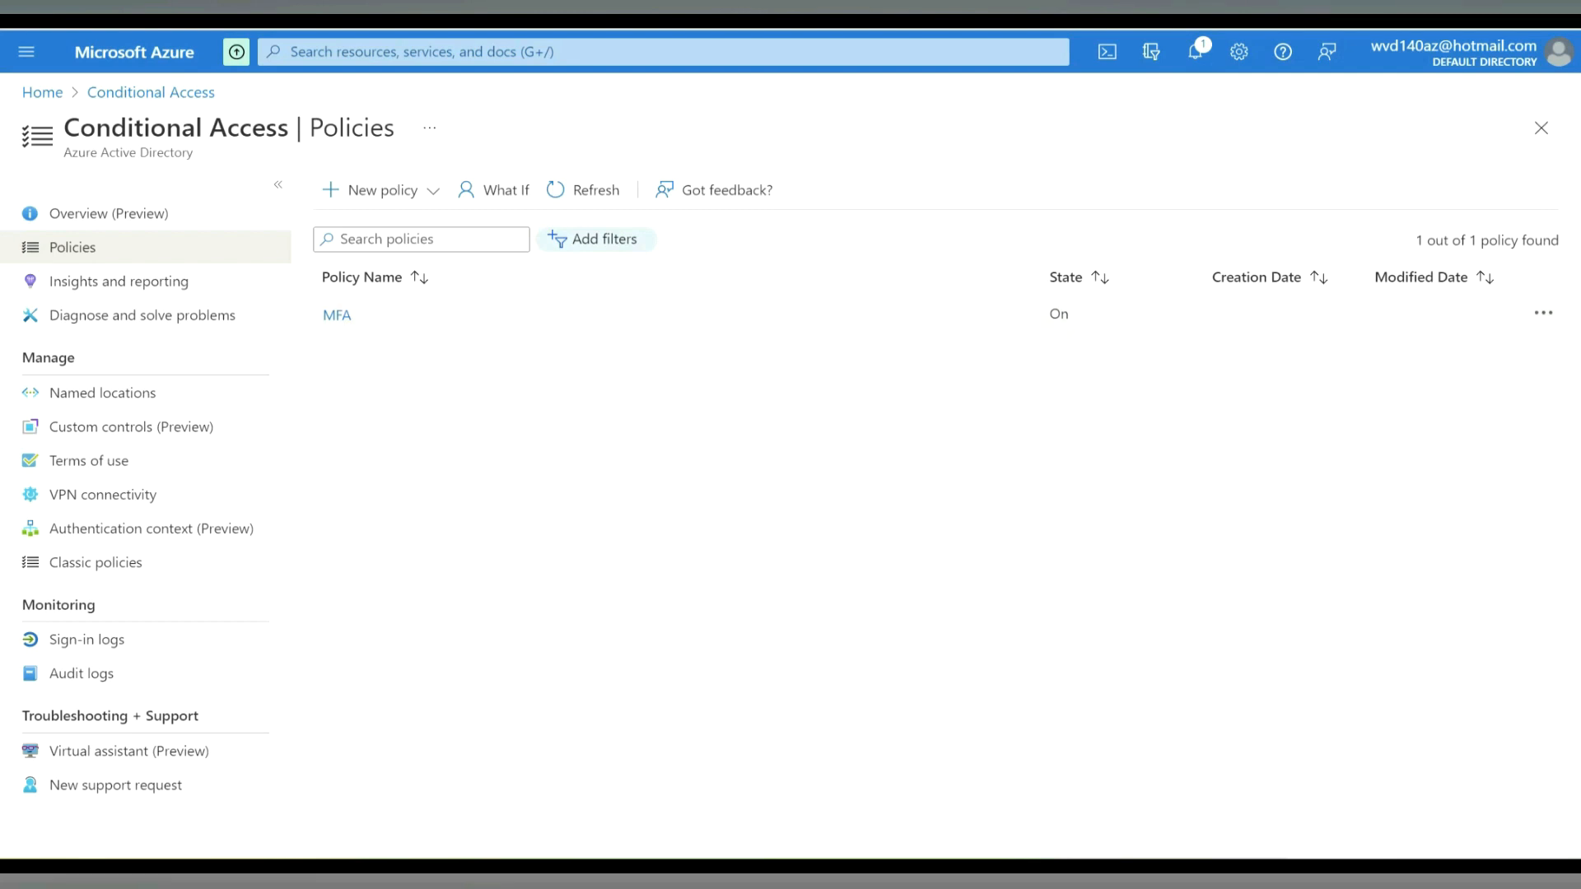
# In a new tab, sign in to Citrix Cloud with the test user's account and password.
pyautogui.hotkey('ctrl', 't')
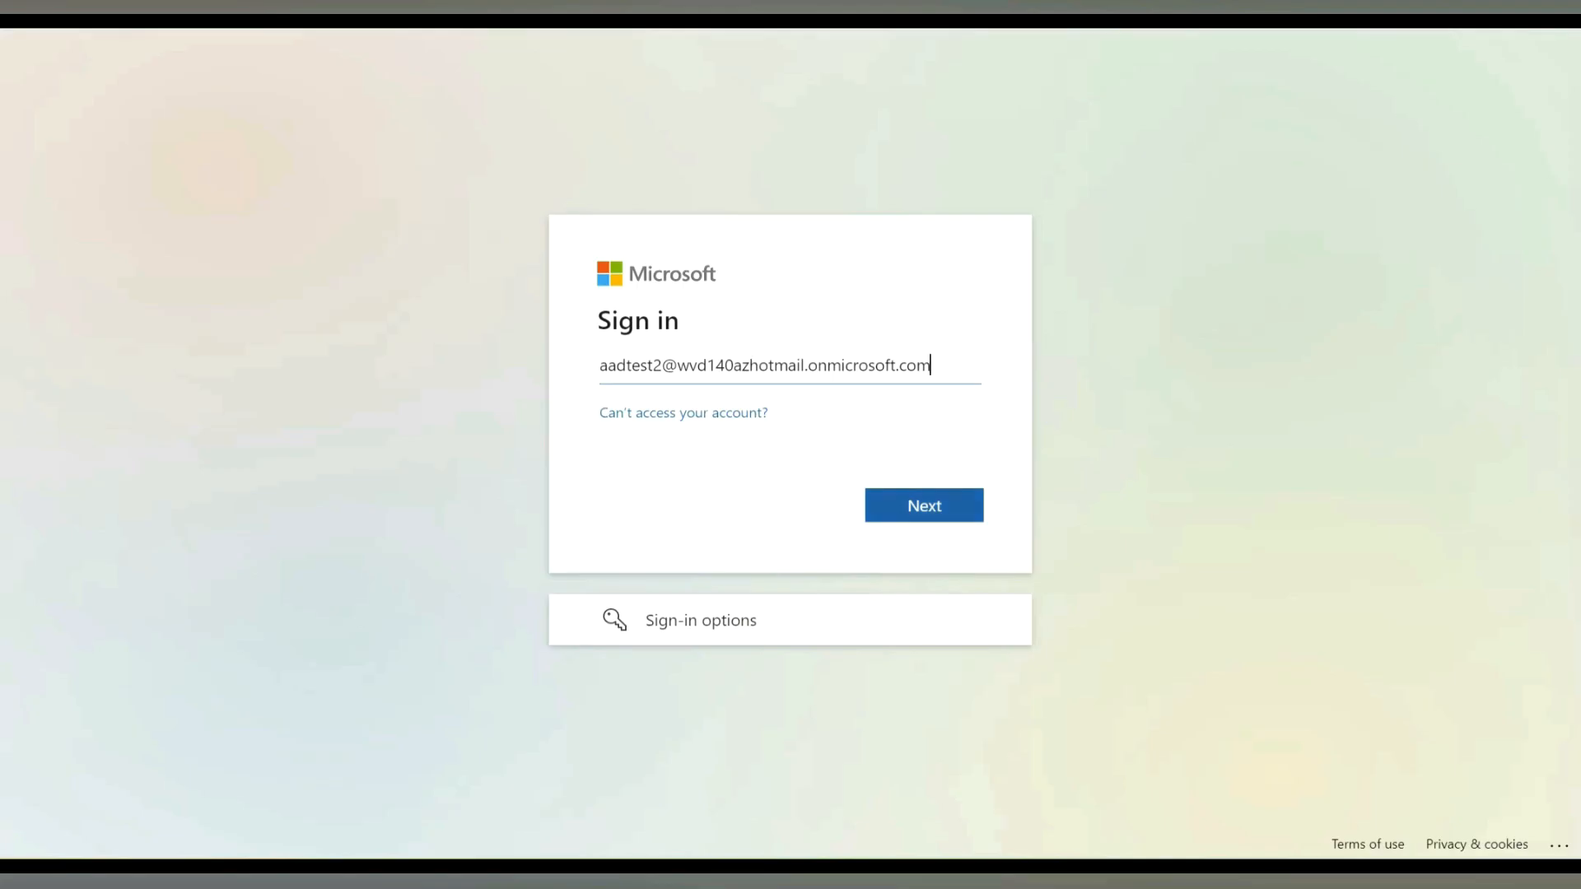
pyautogui.press('Return')
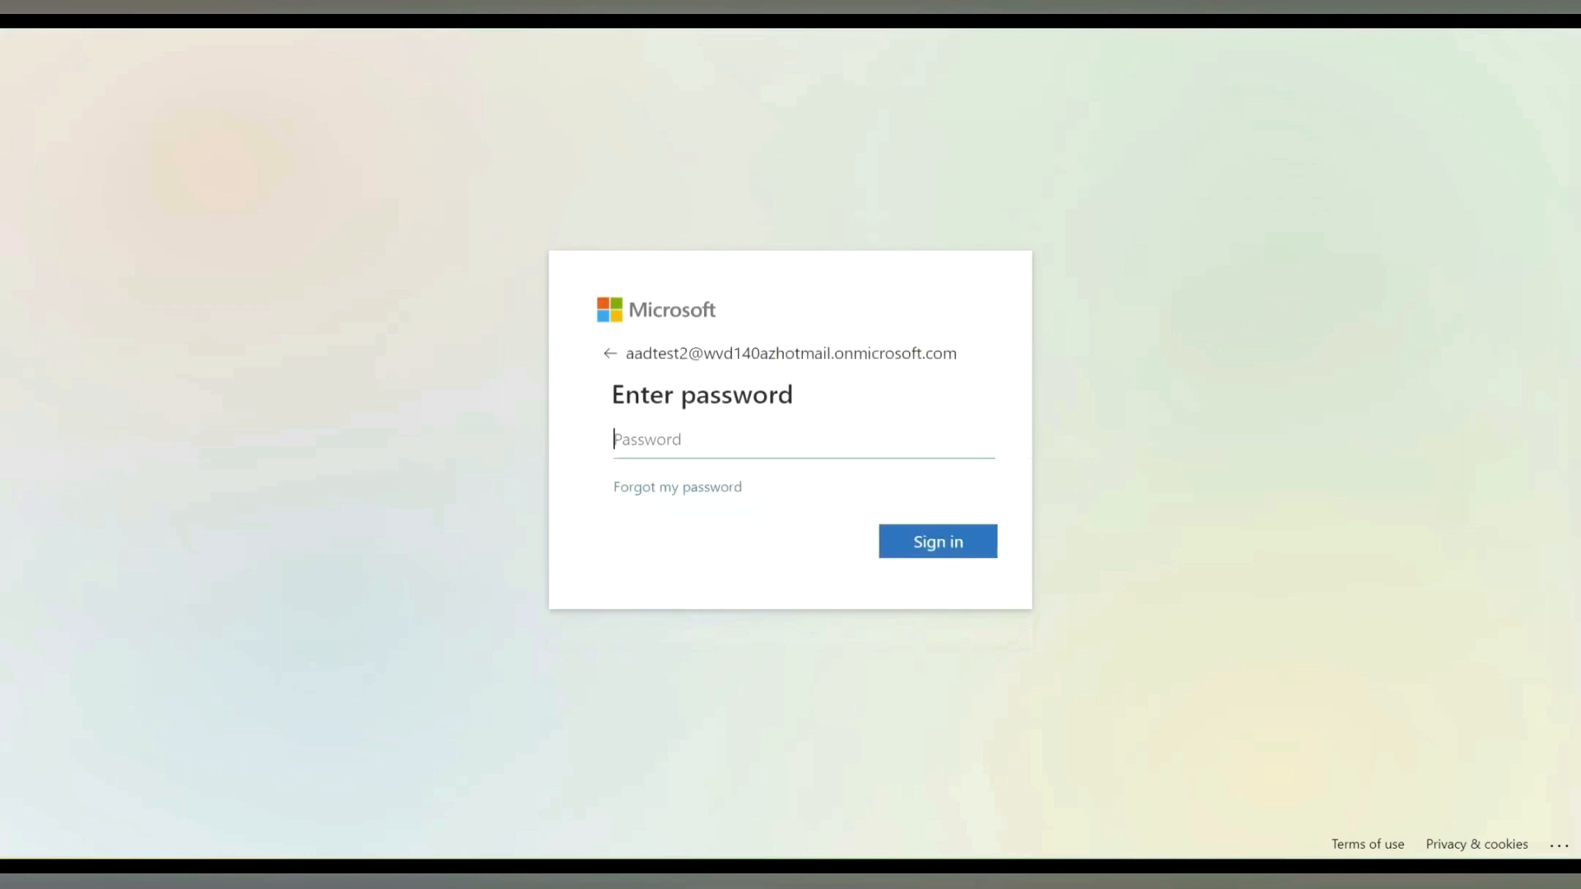
pyautogui.write('•••••••••')
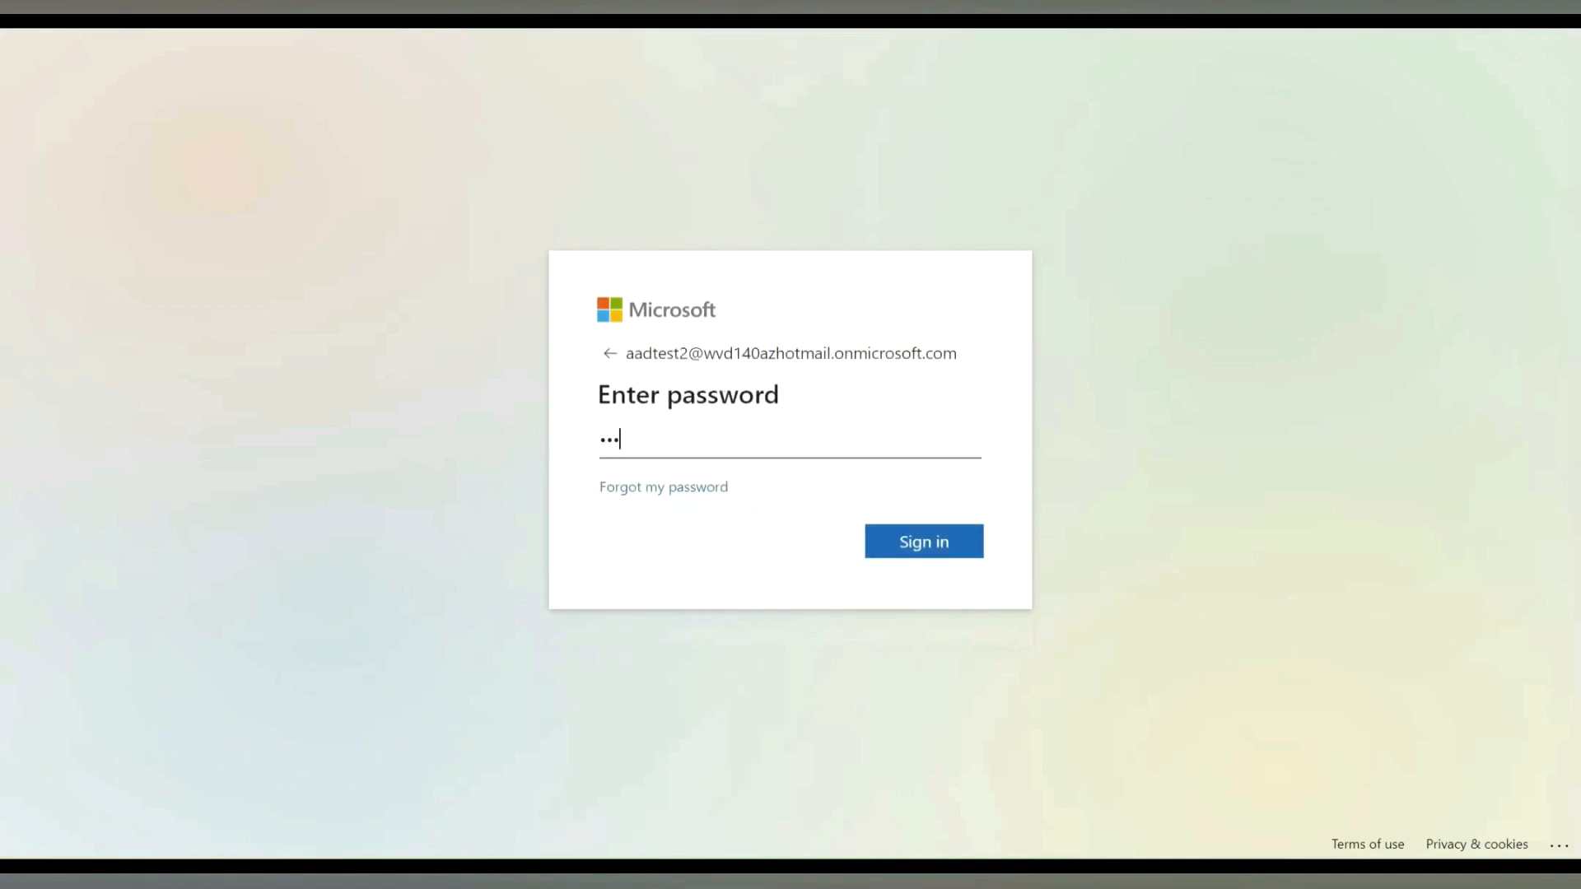
pyautogui.write('••••')
pyautogui.press('Return')
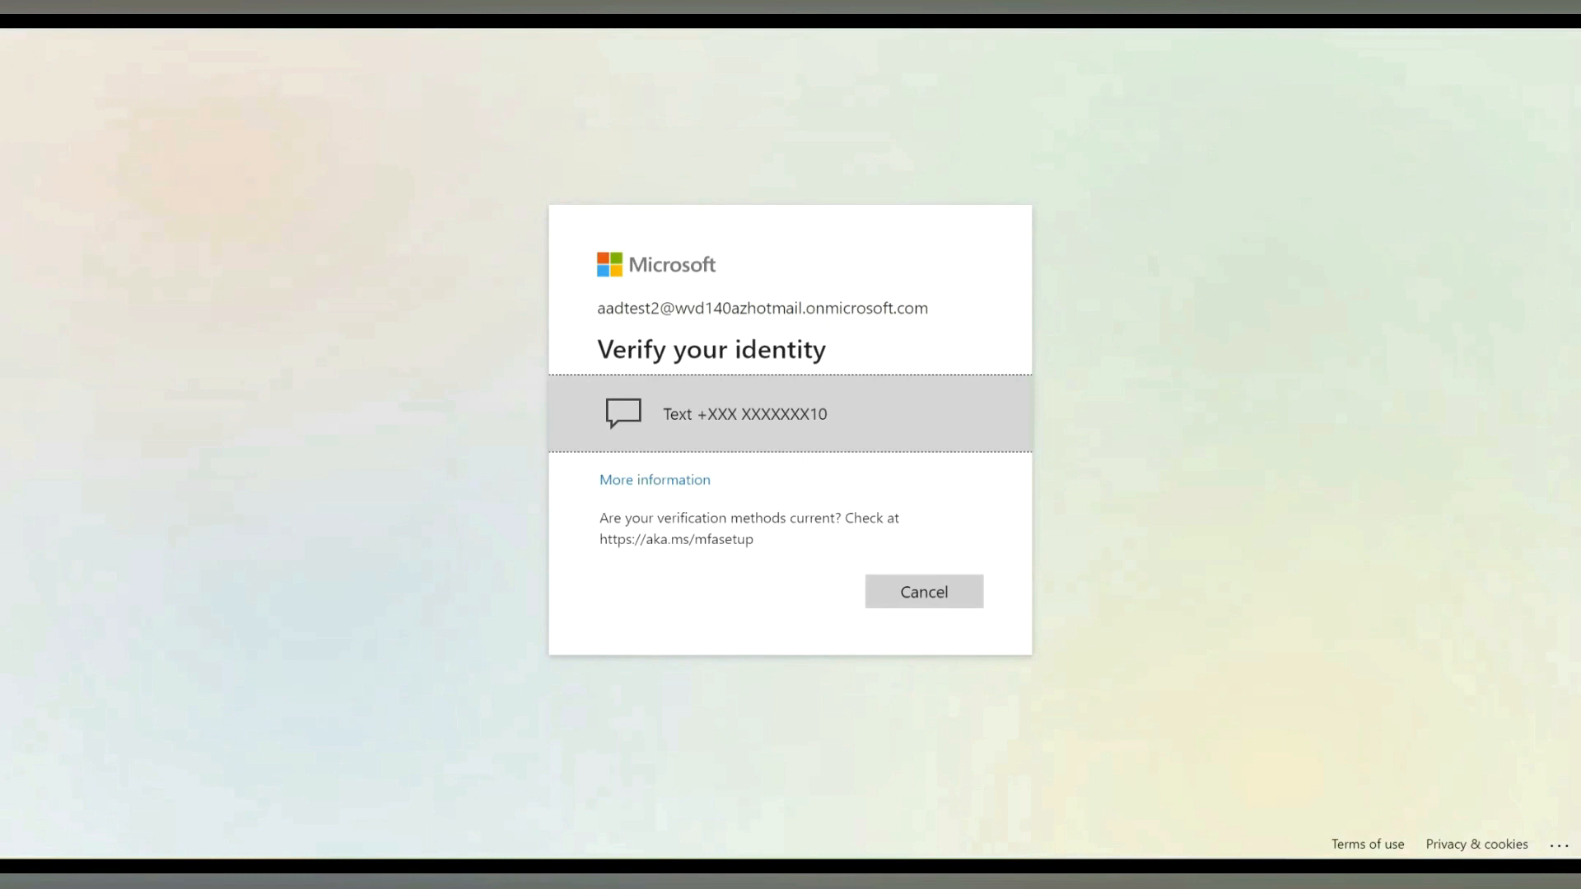
# Request a text-message verification code and enter it to complete the sign-in.
pyautogui.click(745, 414)
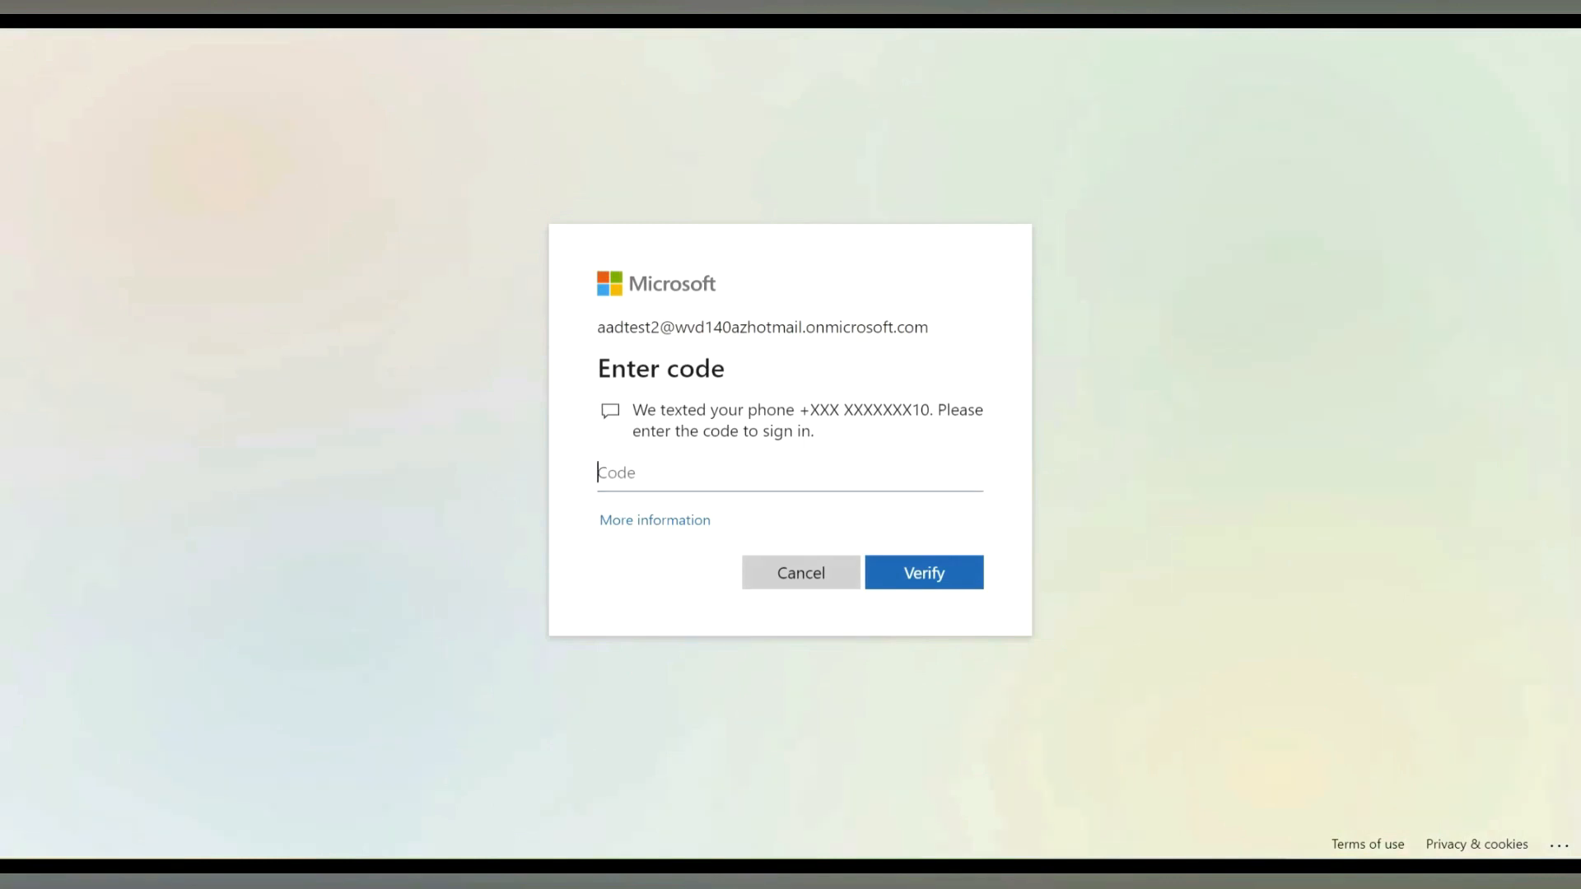
pyautogui.press('Return')
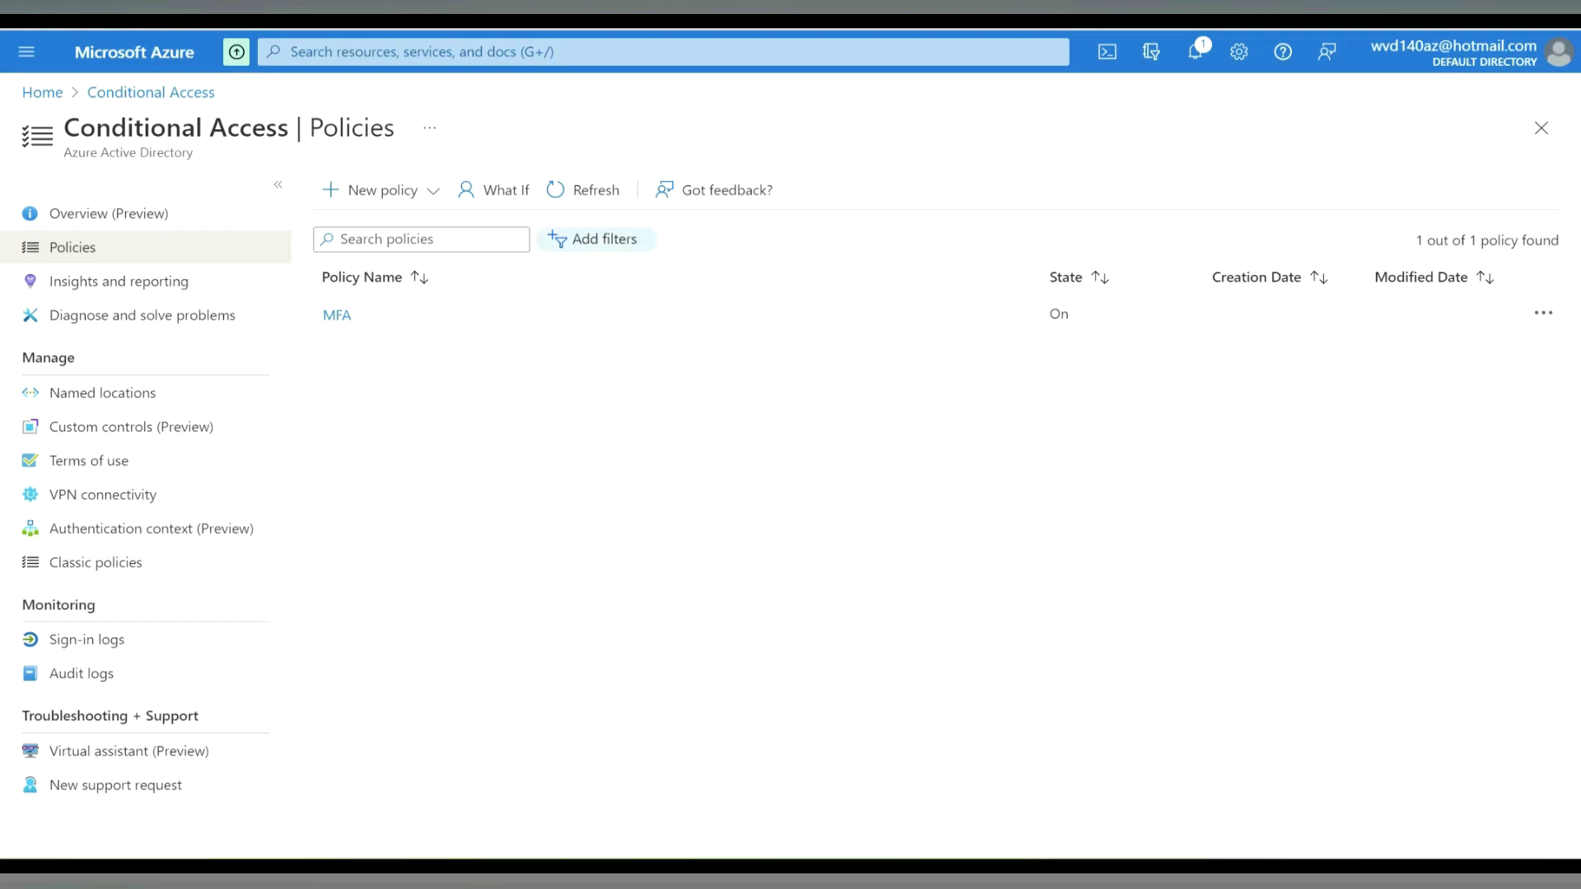
# Start a new IP-ranges named location called 'My IP', then open a blank browser tab.
pyautogui.click(103, 394)
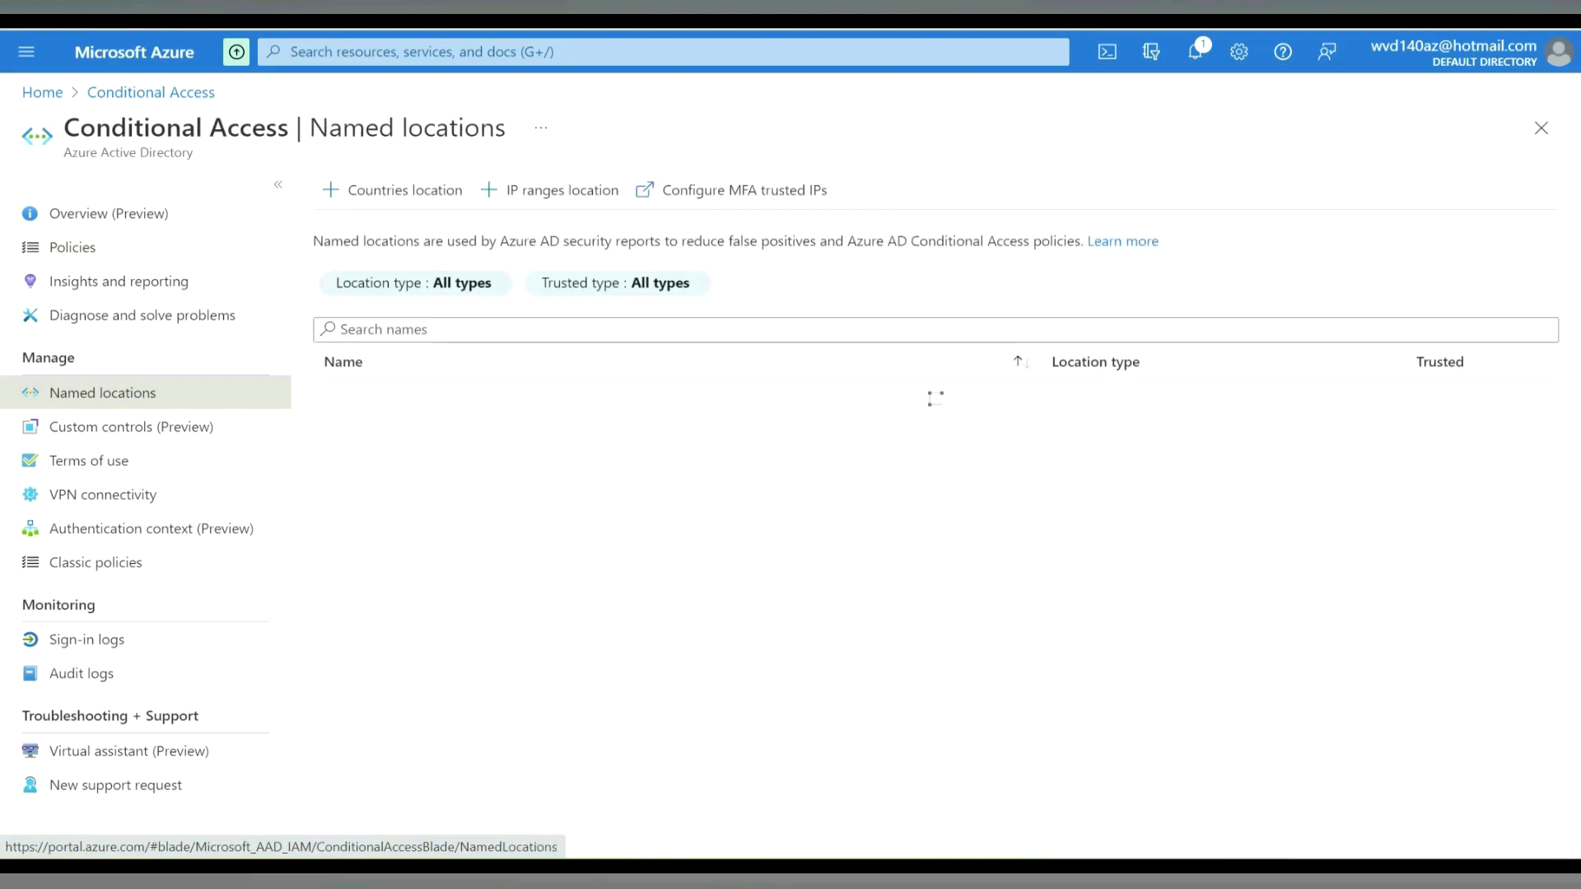
pyautogui.click(554, 196)
pyautogui.click(1285, 277)
pyautogui.write('My IP')
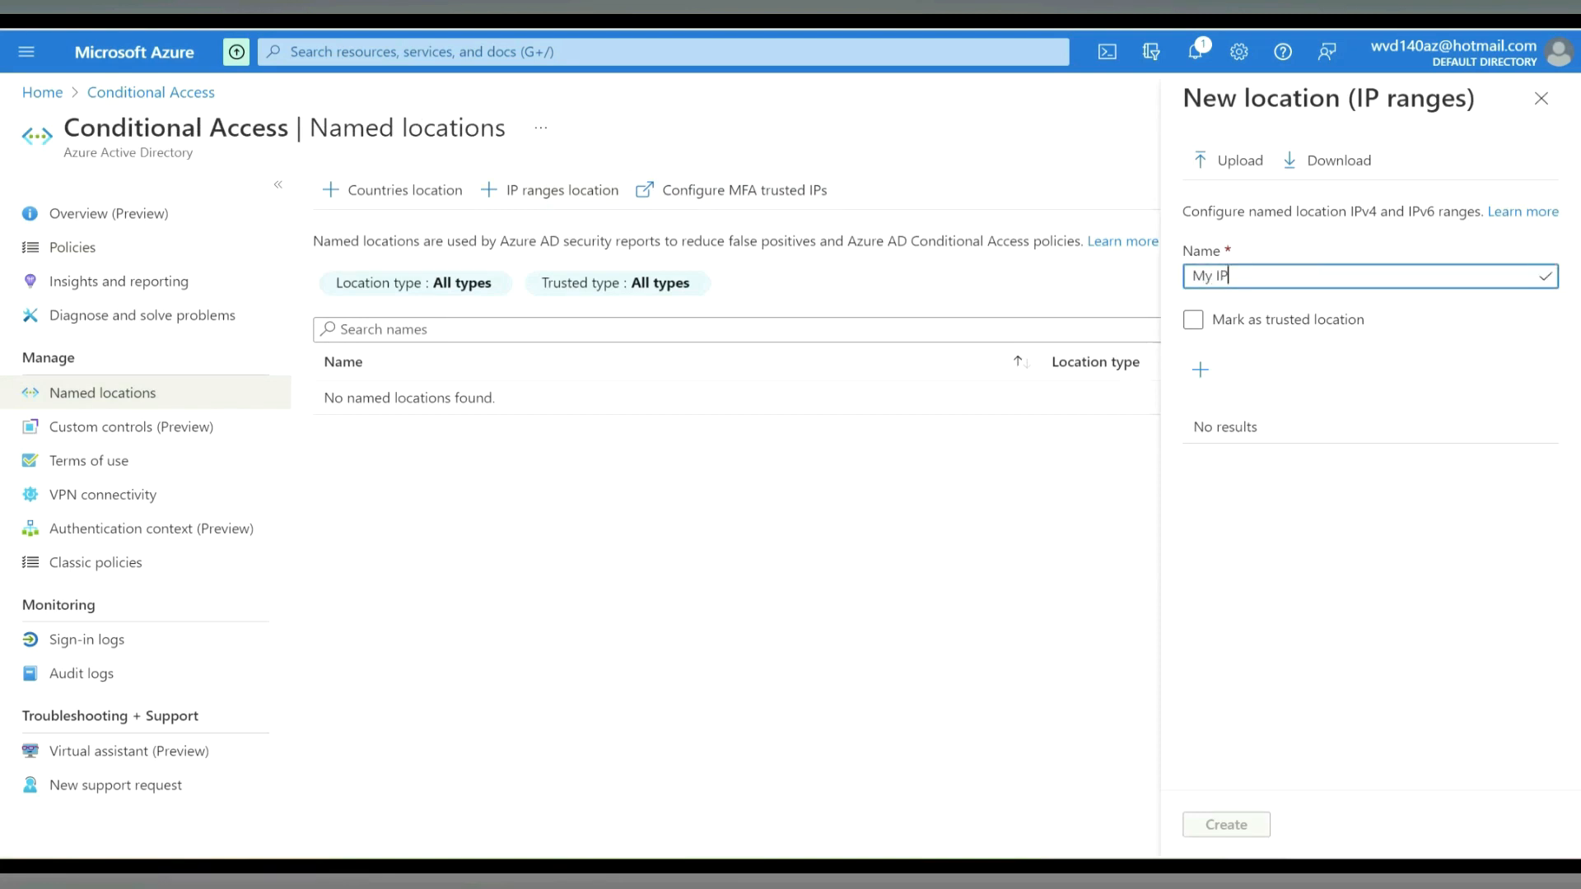
pyautogui.hotkey('ctrl', 't')
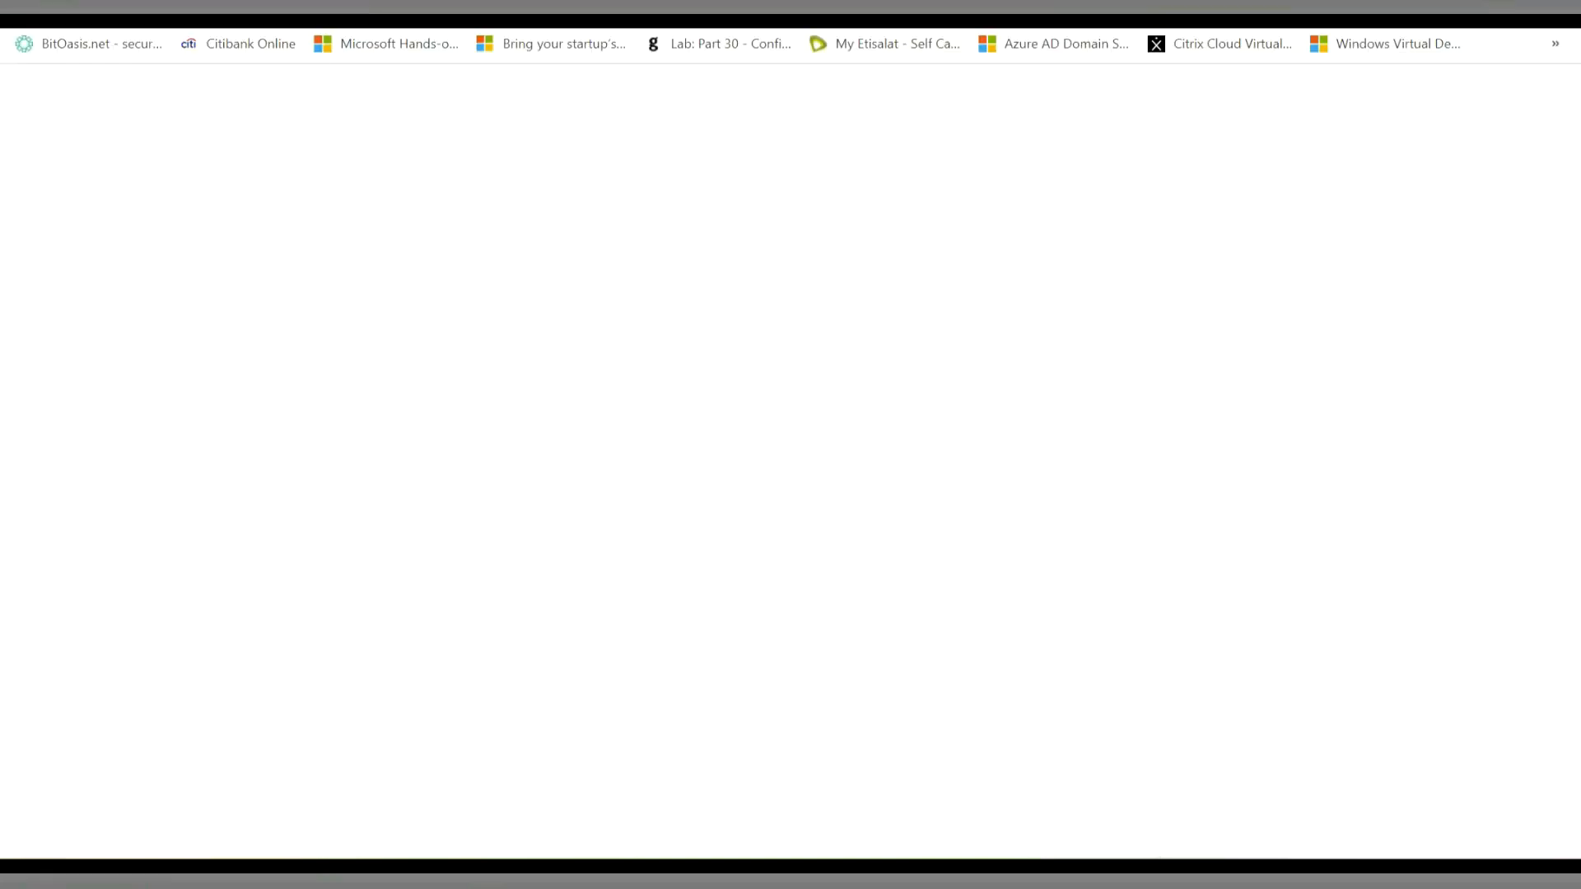
pyautogui.write('ip chi')
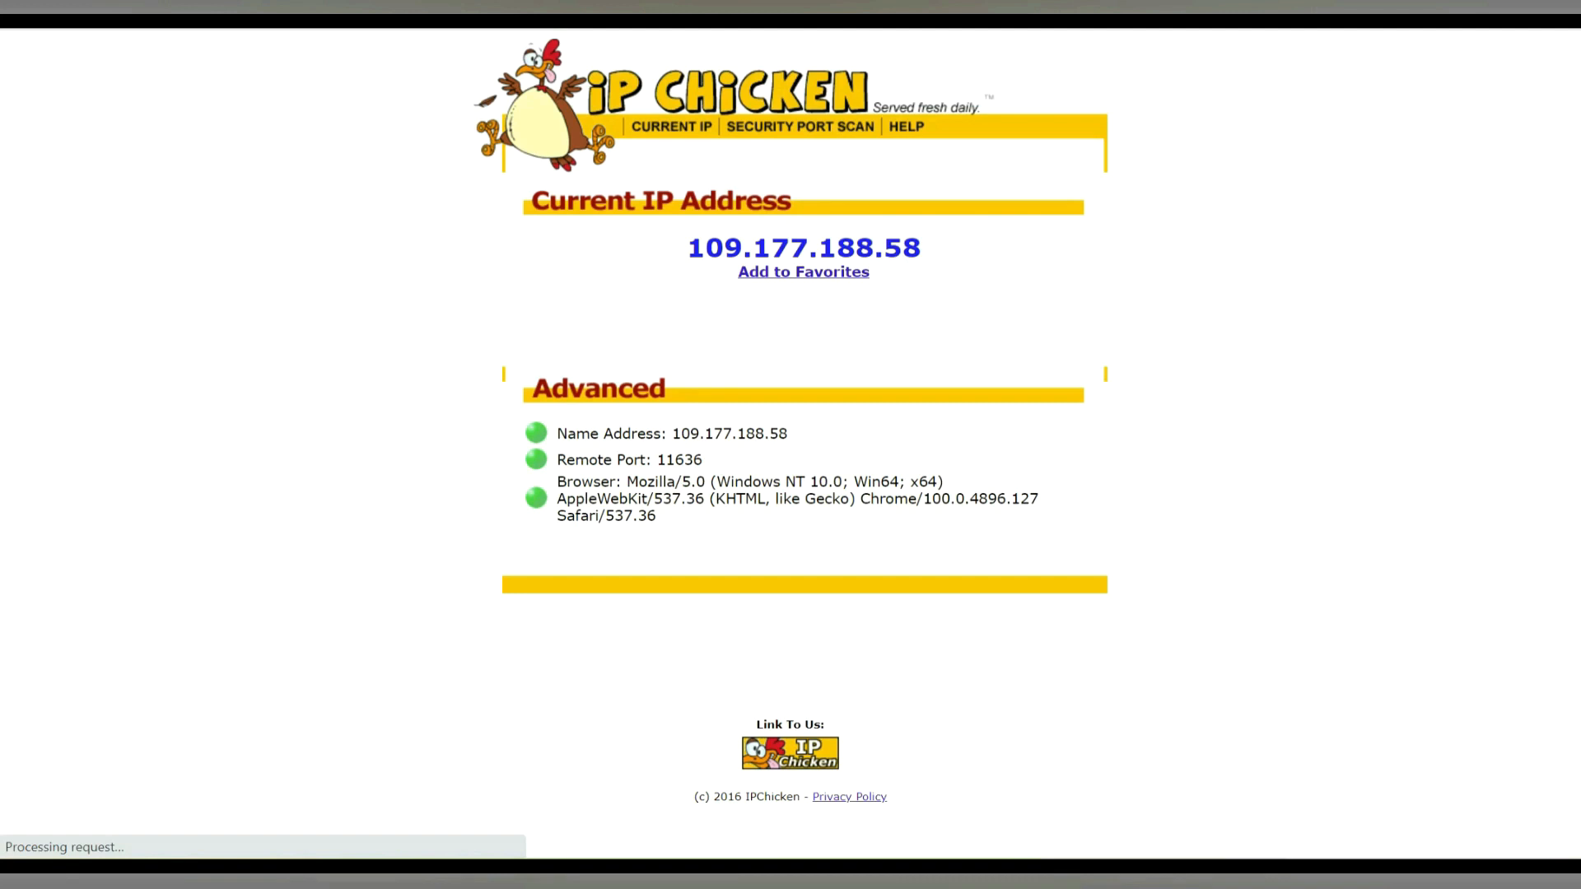
pyautogui.moveTo(921, 247); pyautogui.dragTo(683, 247)
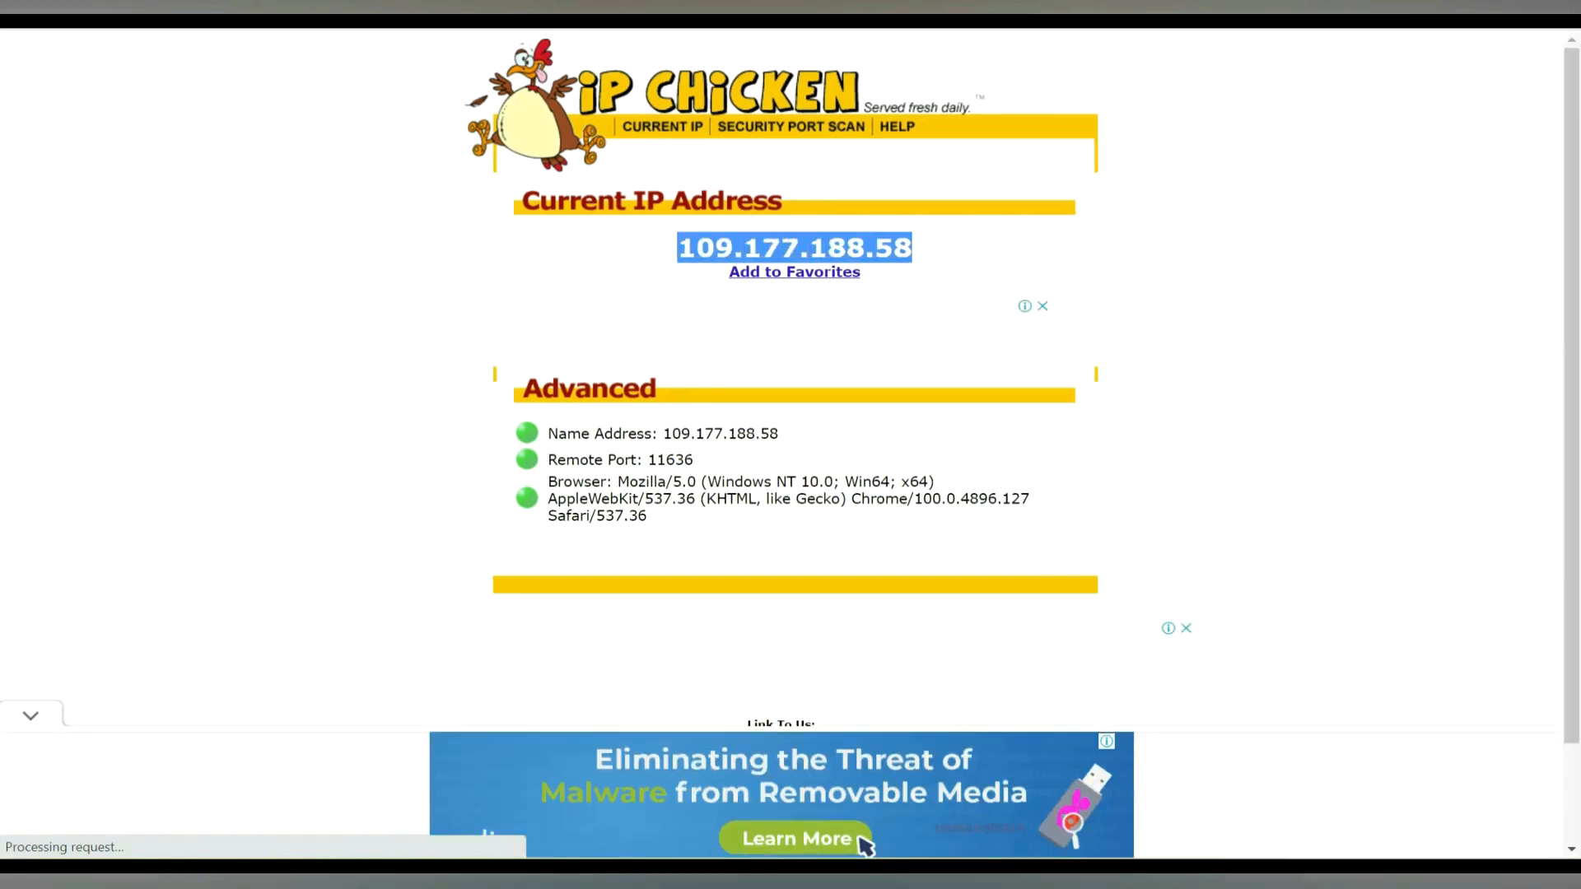
pyautogui.rightClick(706, 245)
pyautogui.click(741, 259)
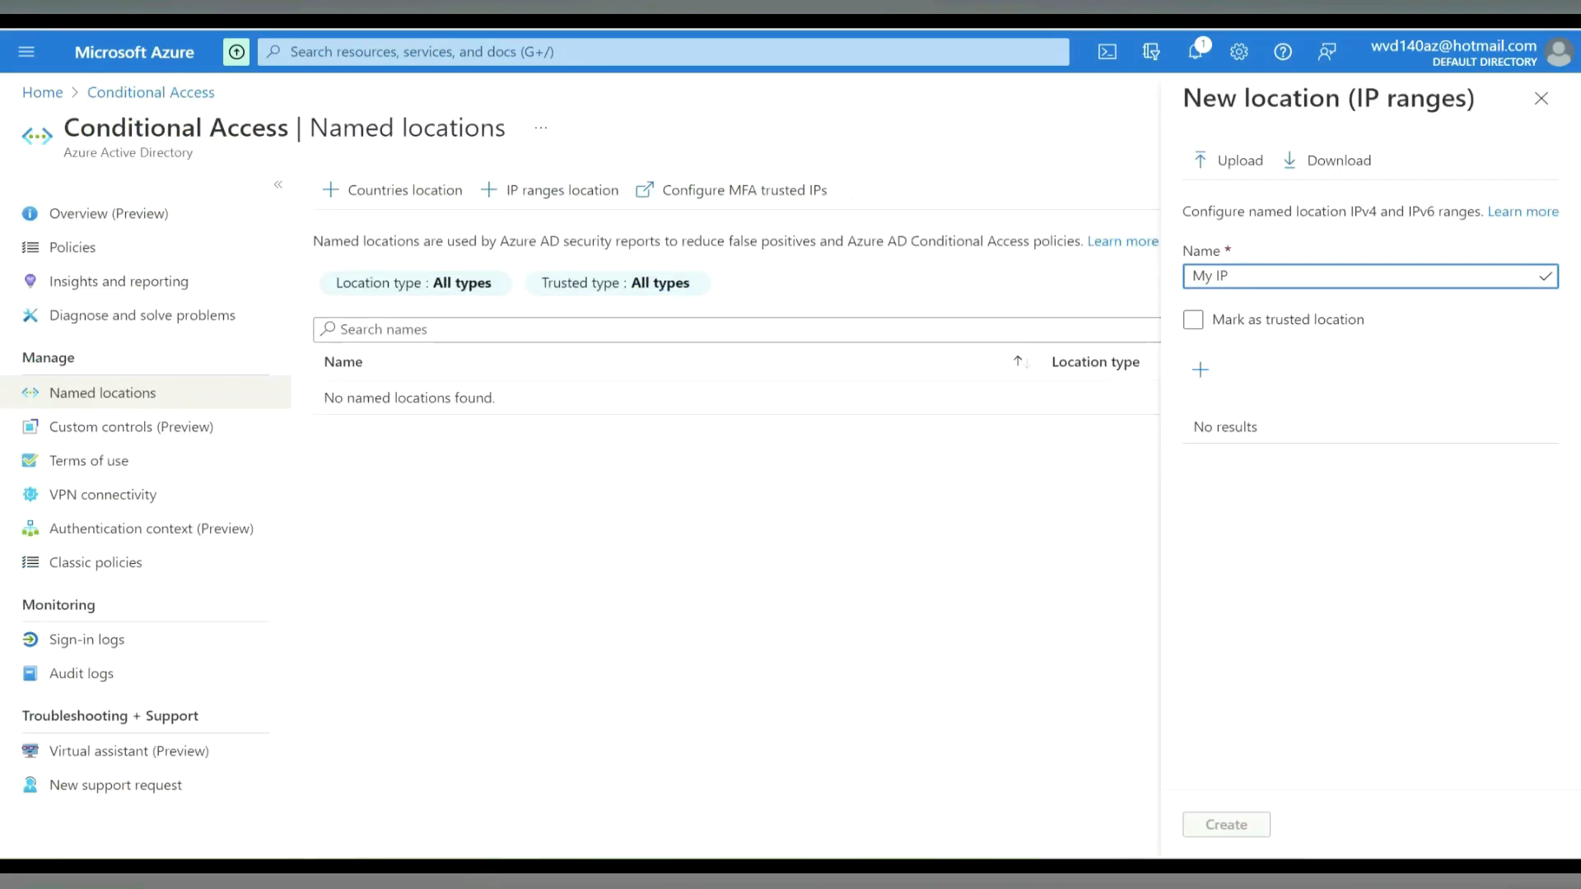
# Add the range 109.177.188.58/32 to 'My IP' and create the named location.
pyautogui.click(1200, 370)
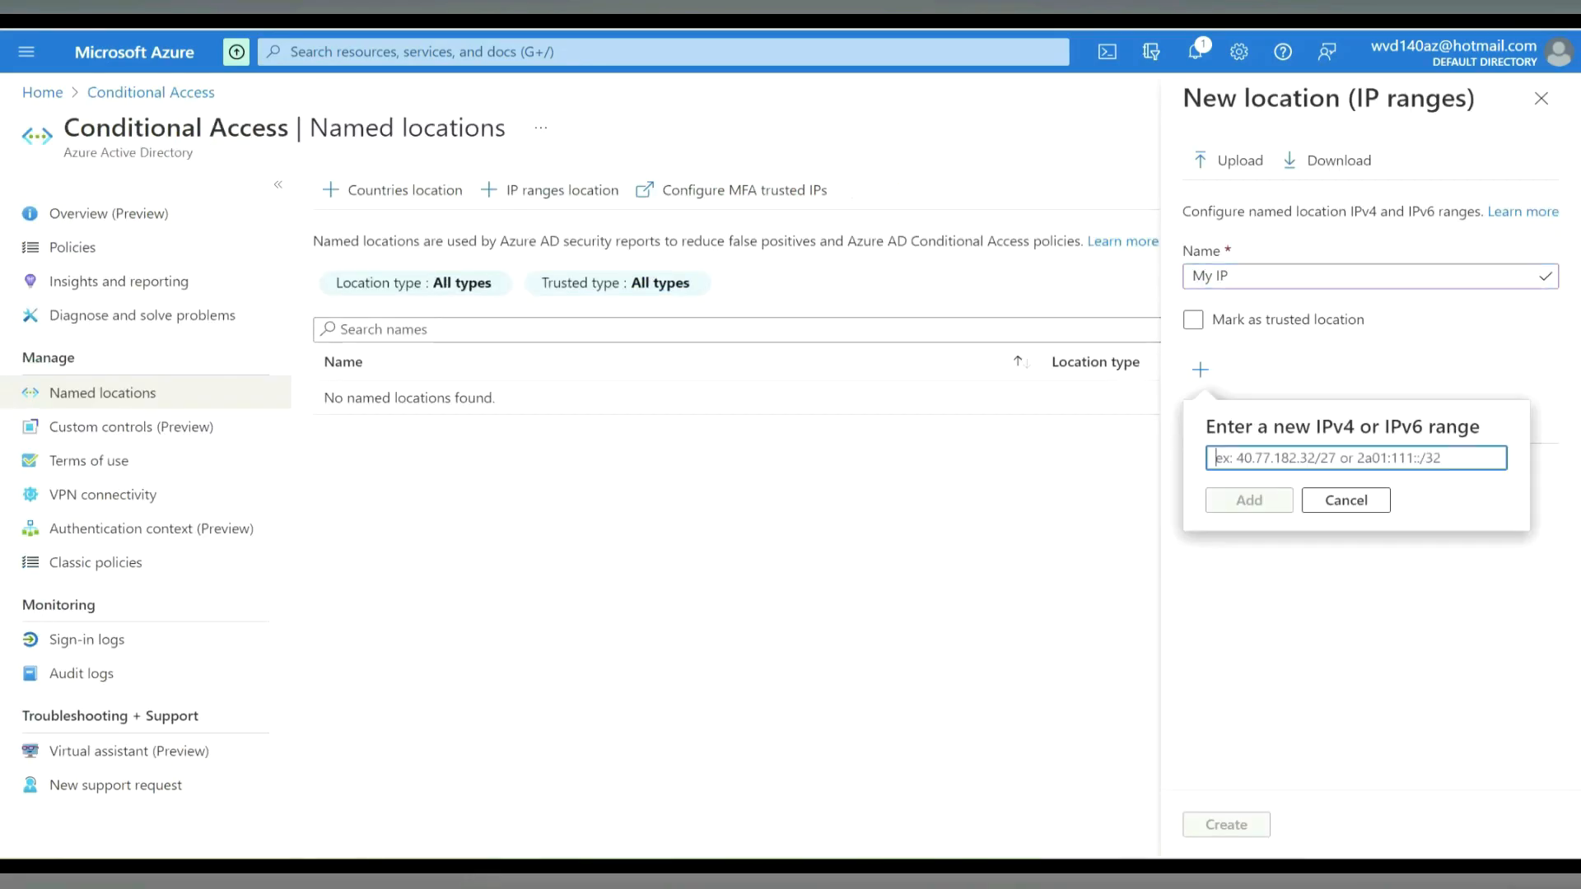
pyautogui.hotkey('ctrl', 'v')
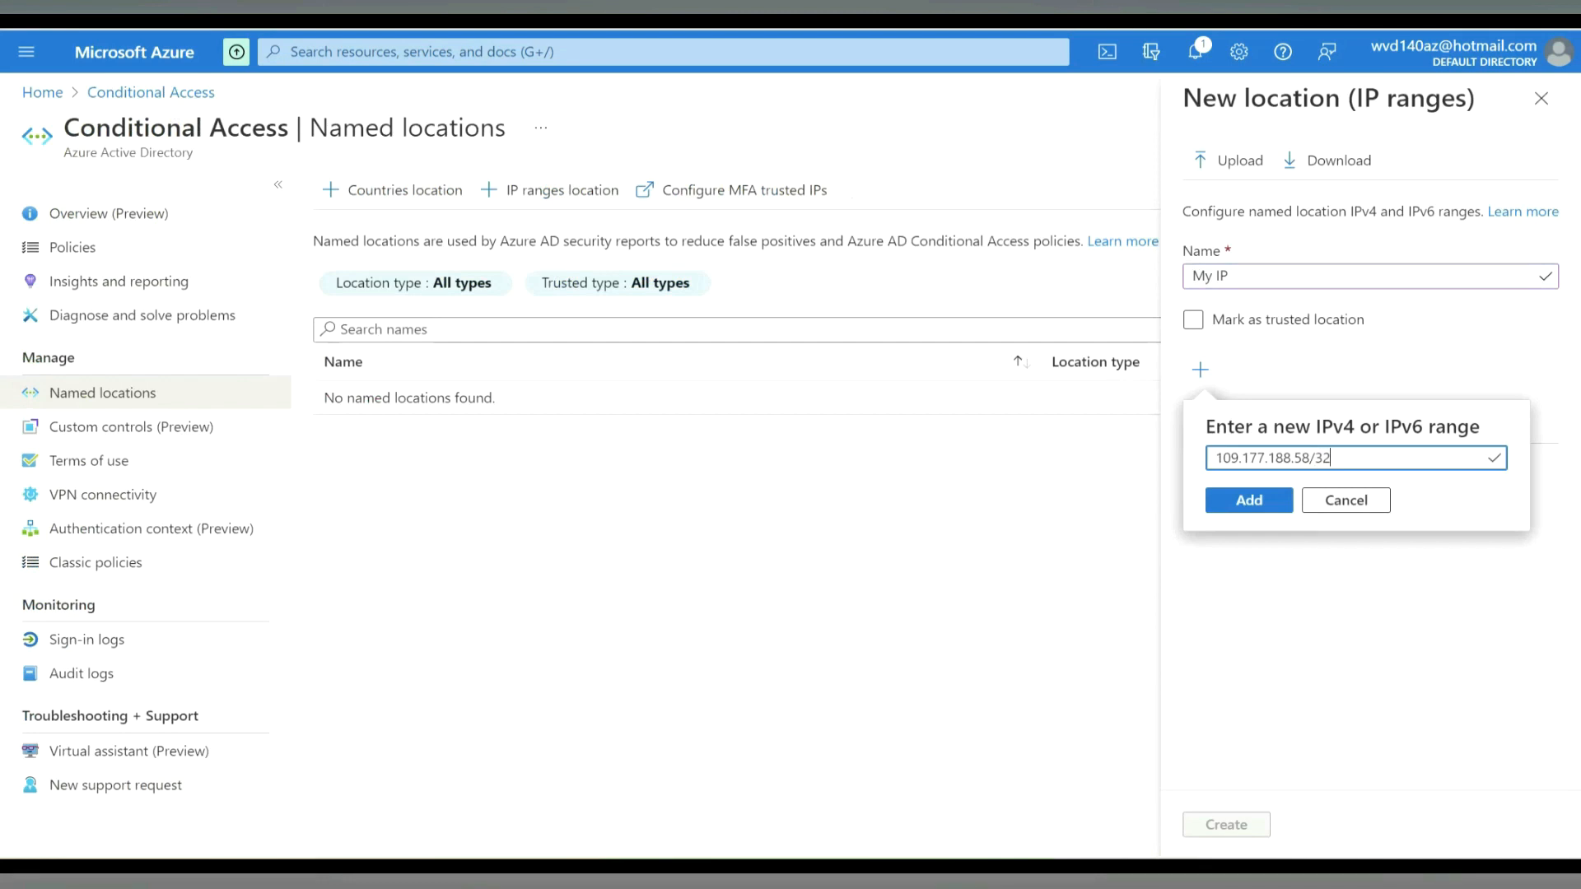
pyautogui.click(1249, 500)
pyautogui.click(1226, 824)
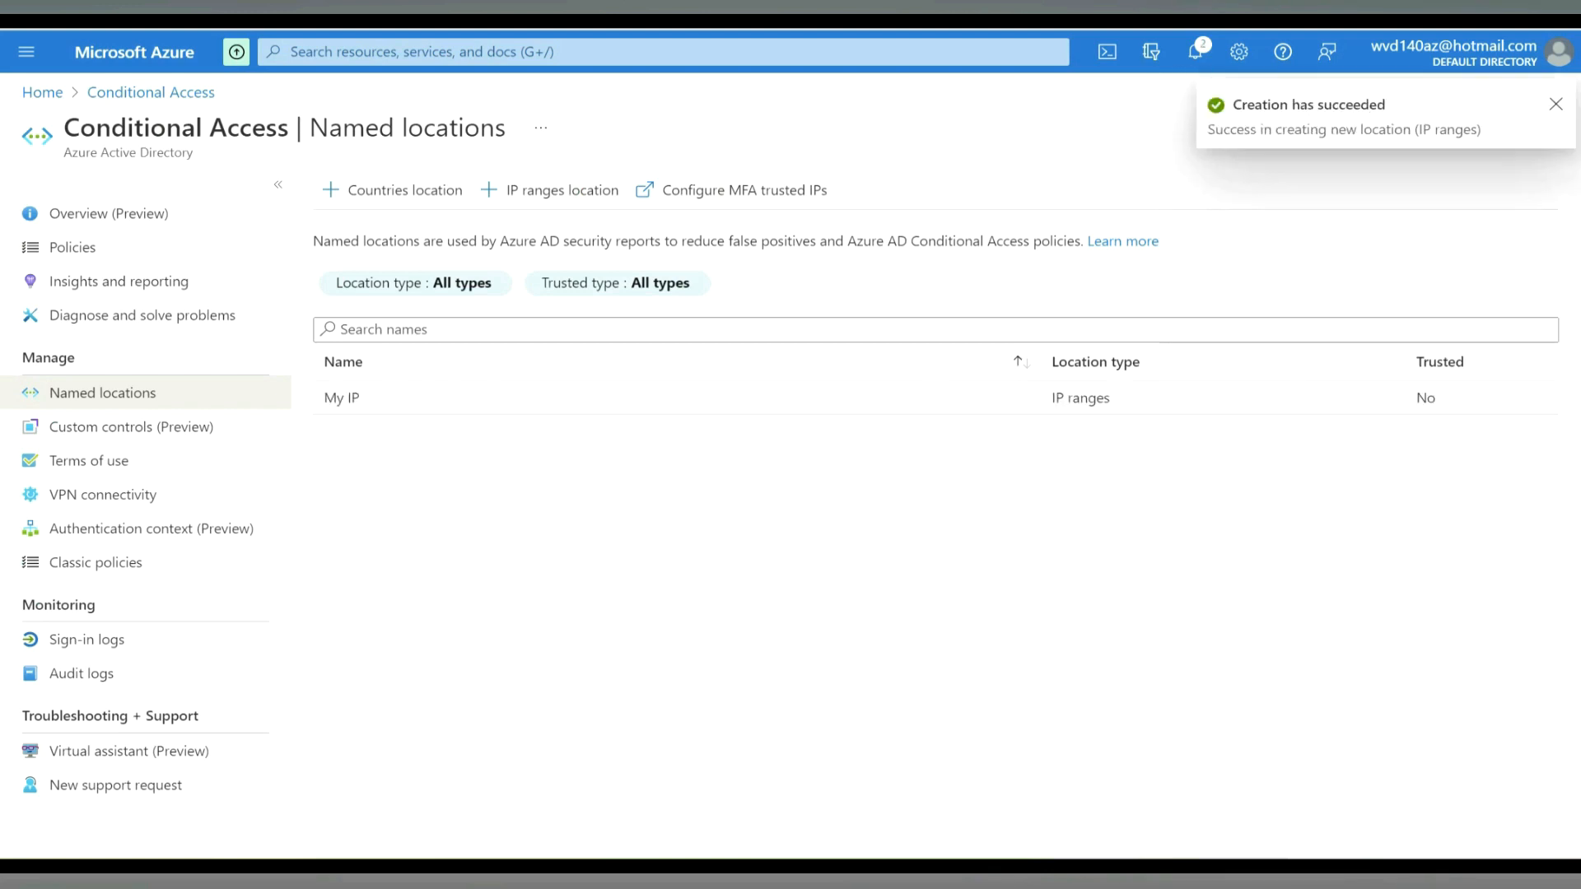
# Create countries location 'MY Location' containing United Arab Emirates, then return to Policies.
pyautogui.click(393, 190)
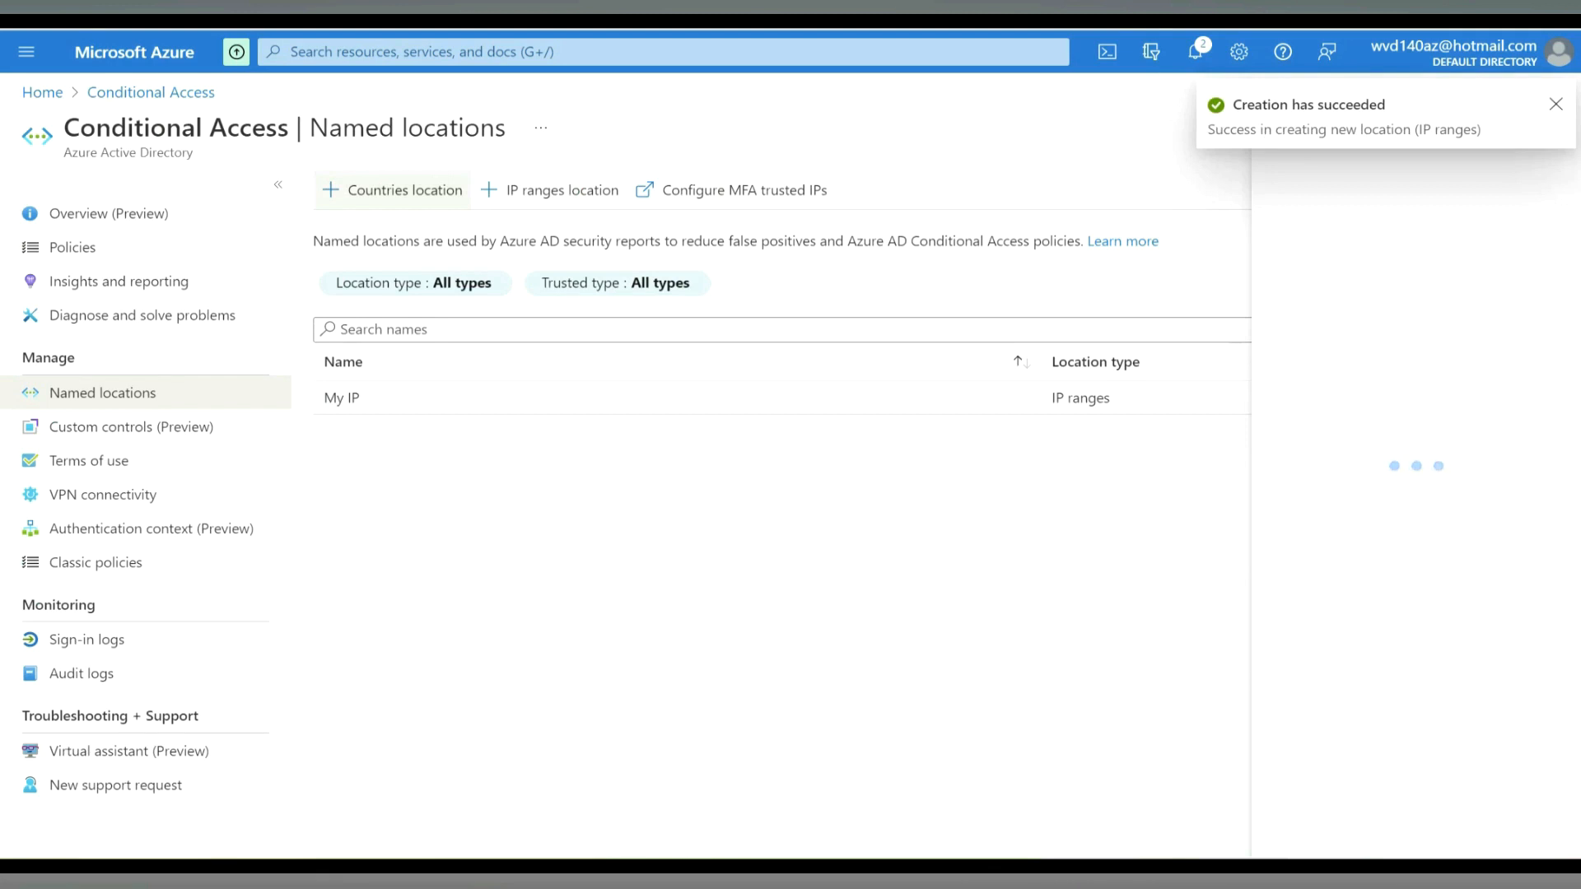
pyautogui.write('MY ')
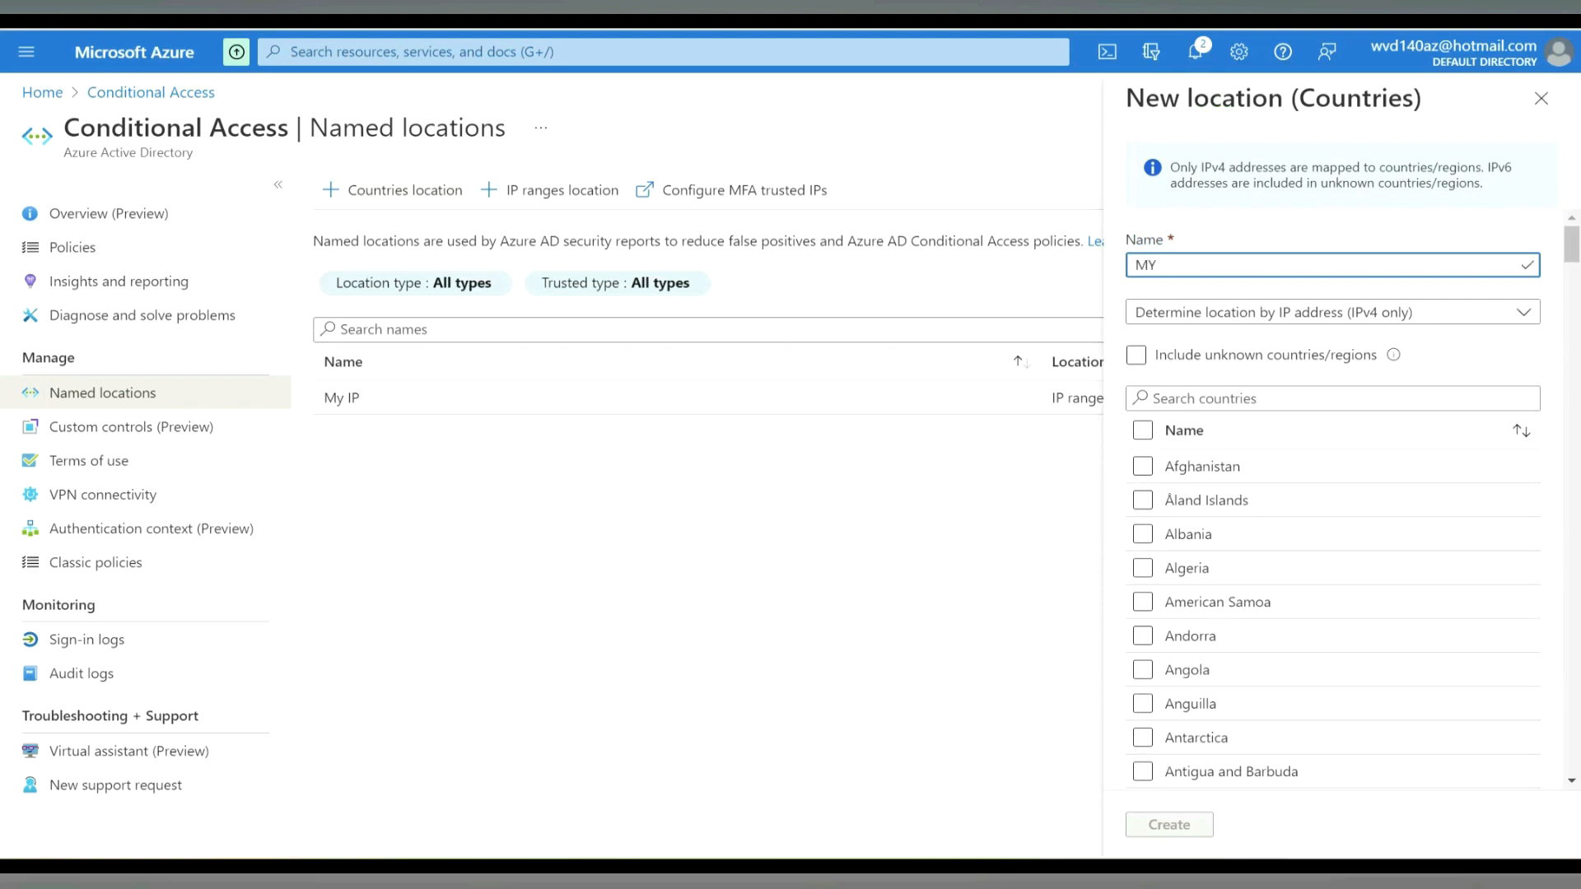
pyautogui.write('Location')
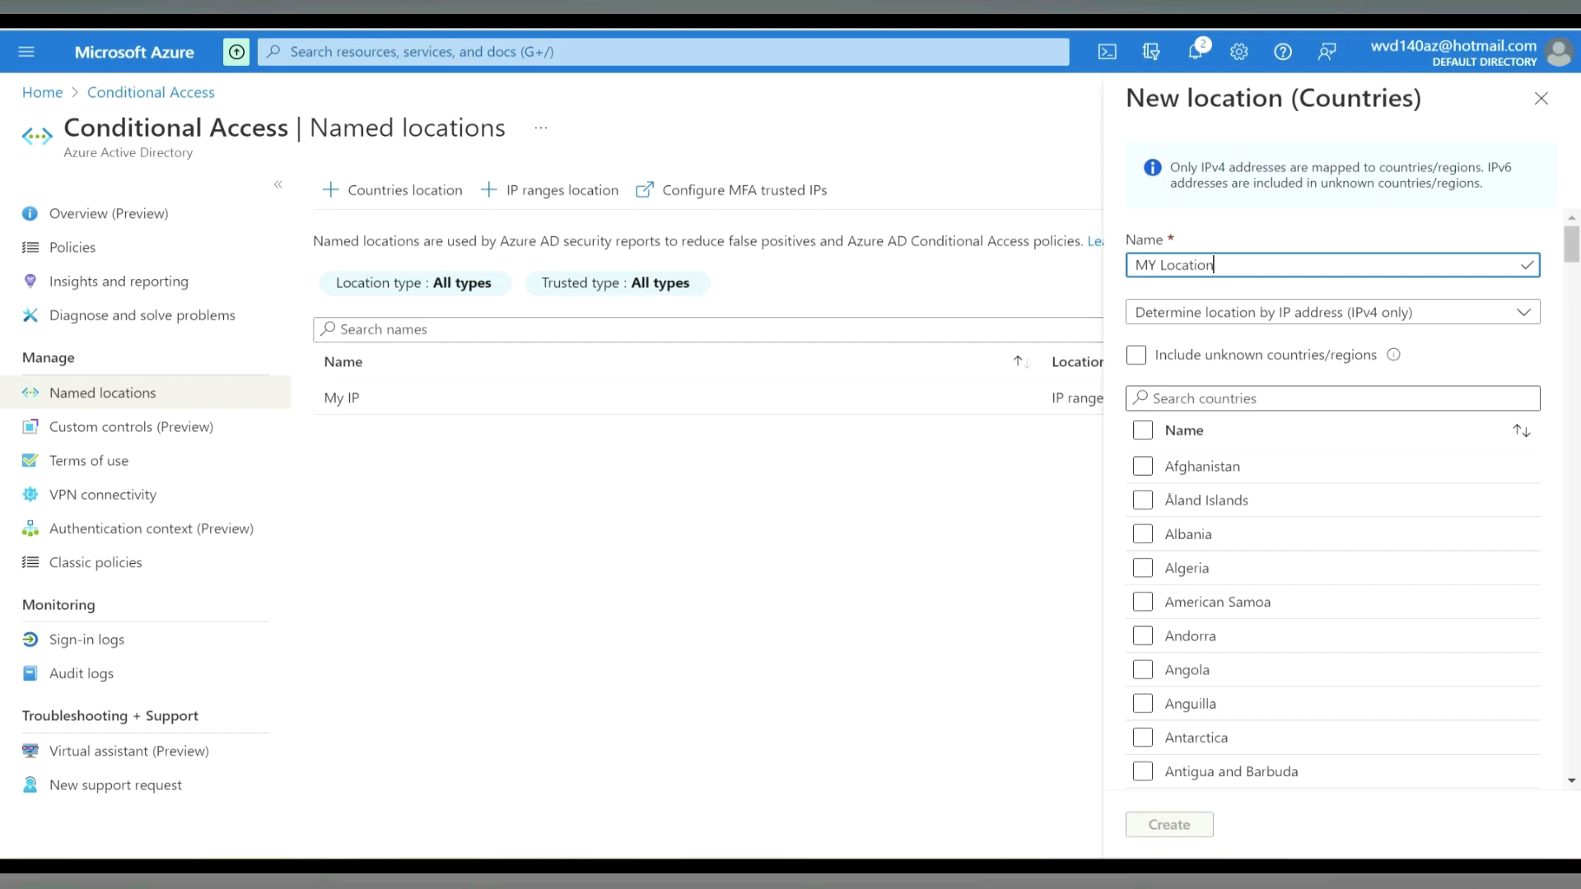
pyautogui.click(1333, 399)
pyautogui.write('unit')
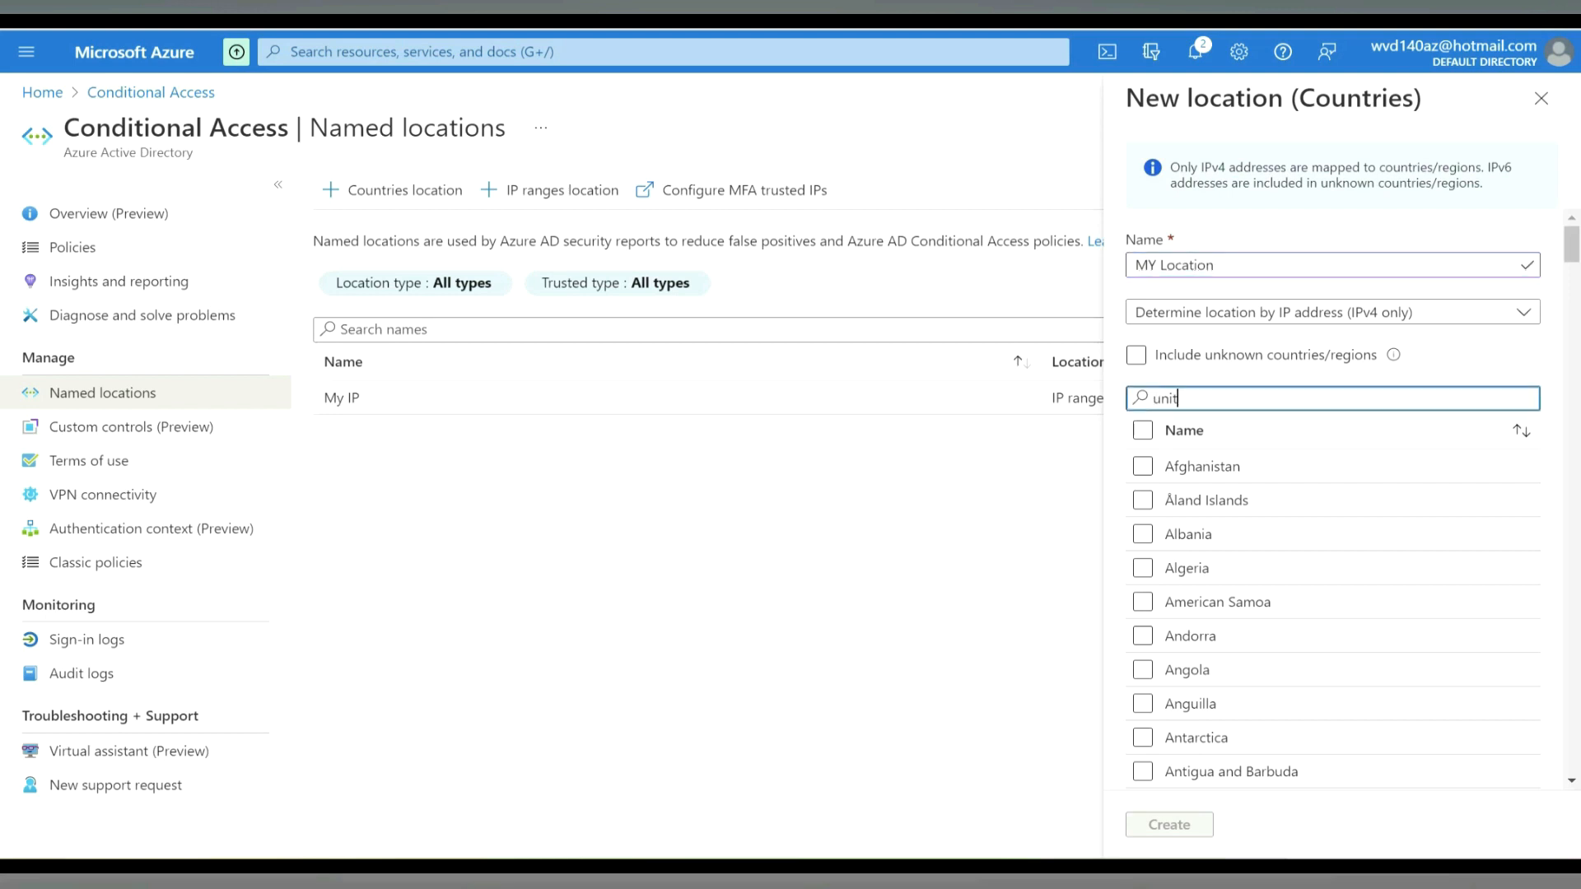
pyautogui.click(1143, 466)
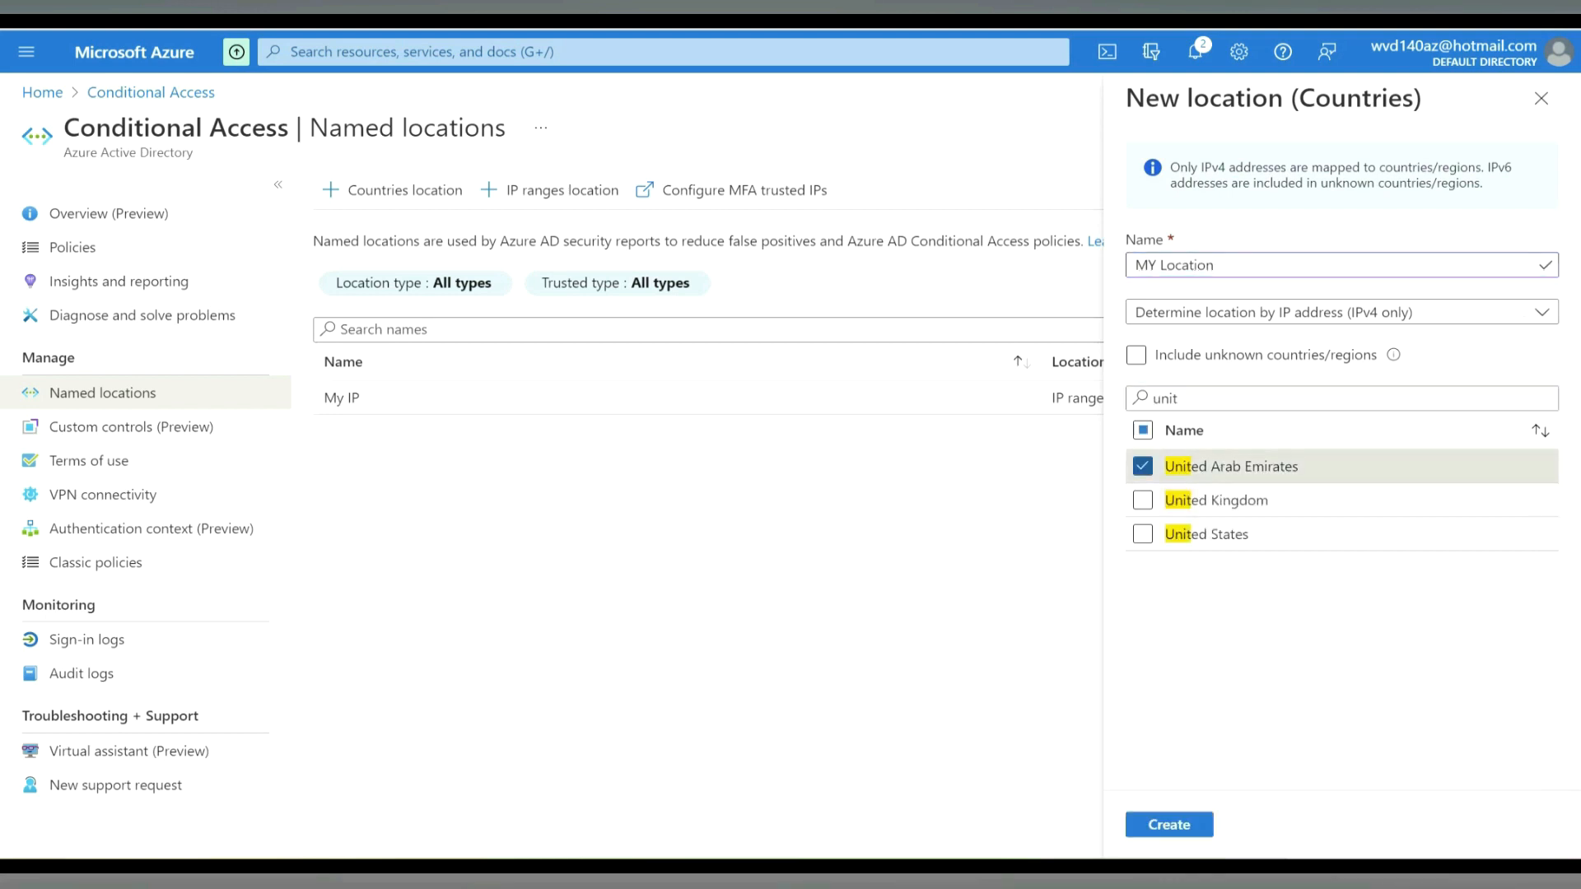
pyautogui.click(1169, 824)
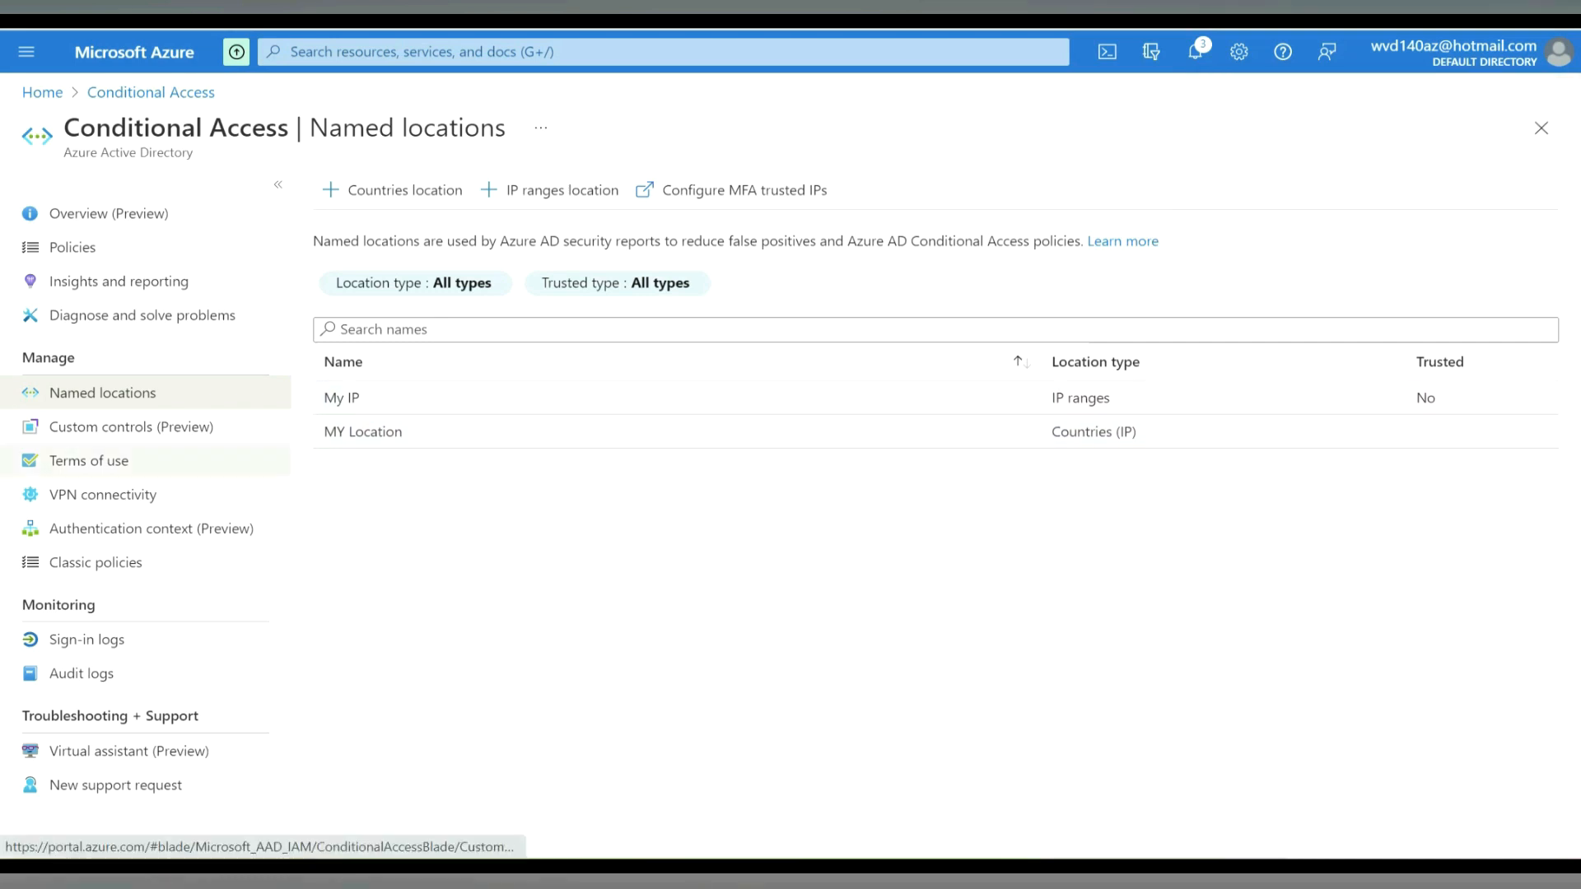
pyautogui.click(72, 247)
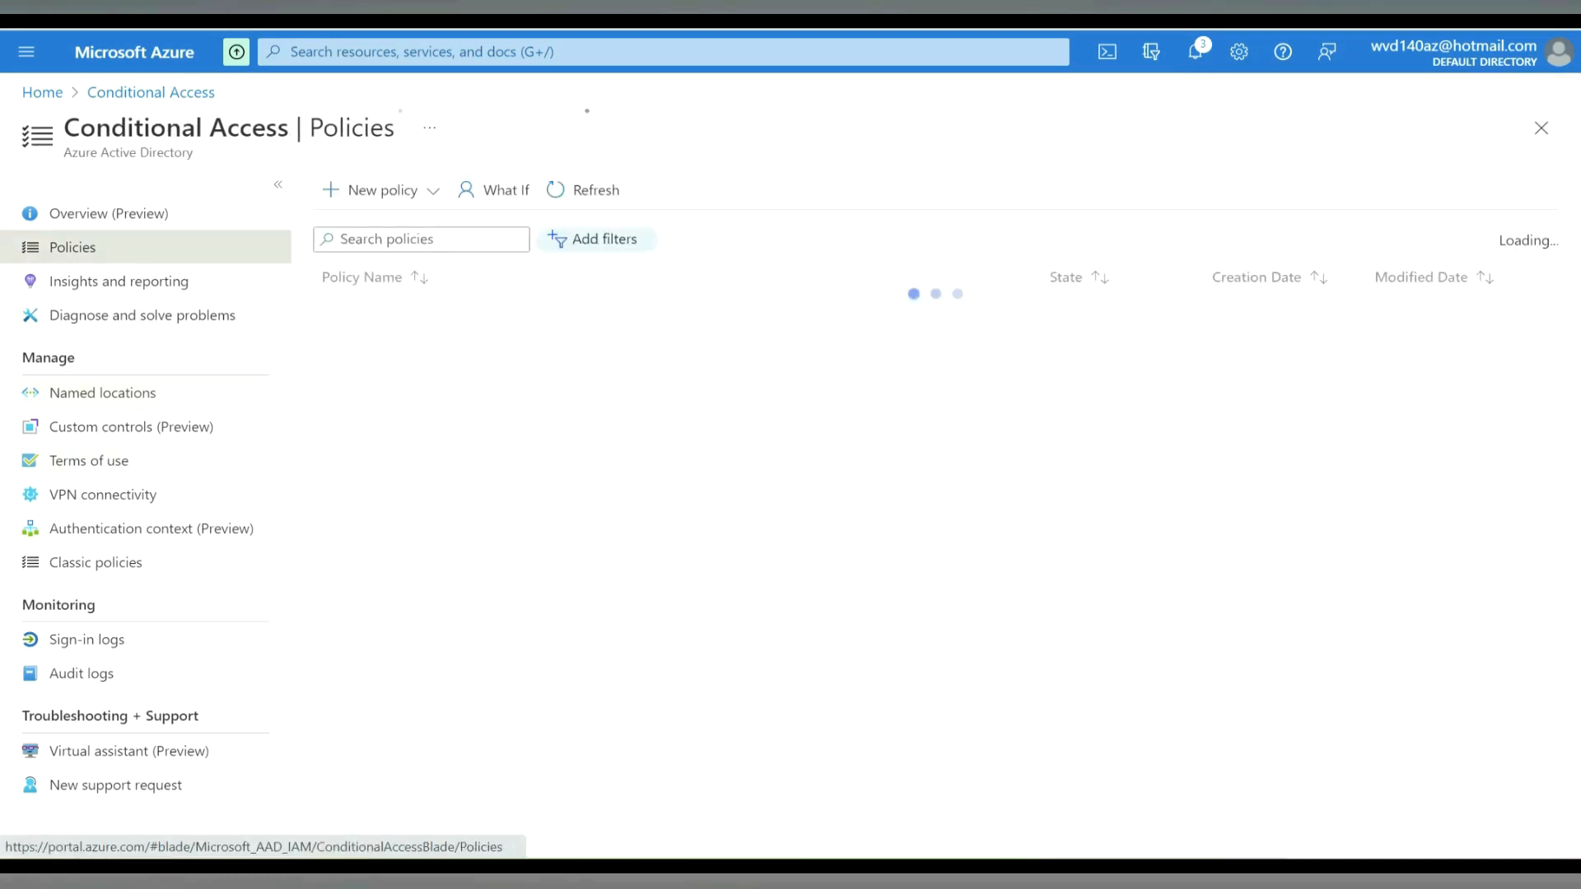
# Open the MFA policy's Locations condition and turn it on.
pyautogui.click(333, 316)
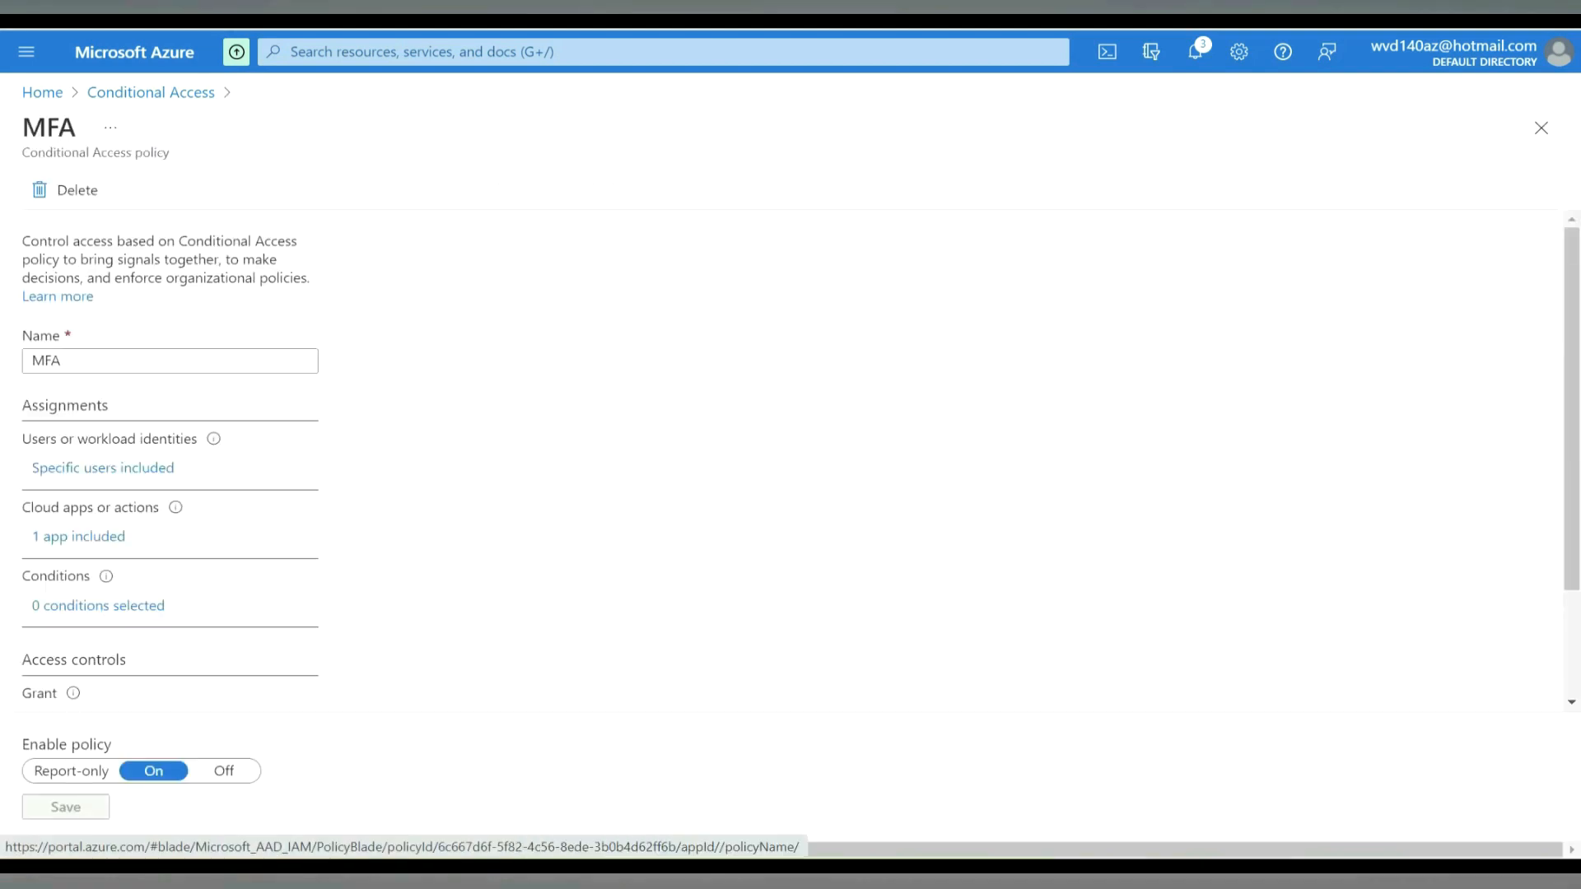
pyautogui.click(98, 606)
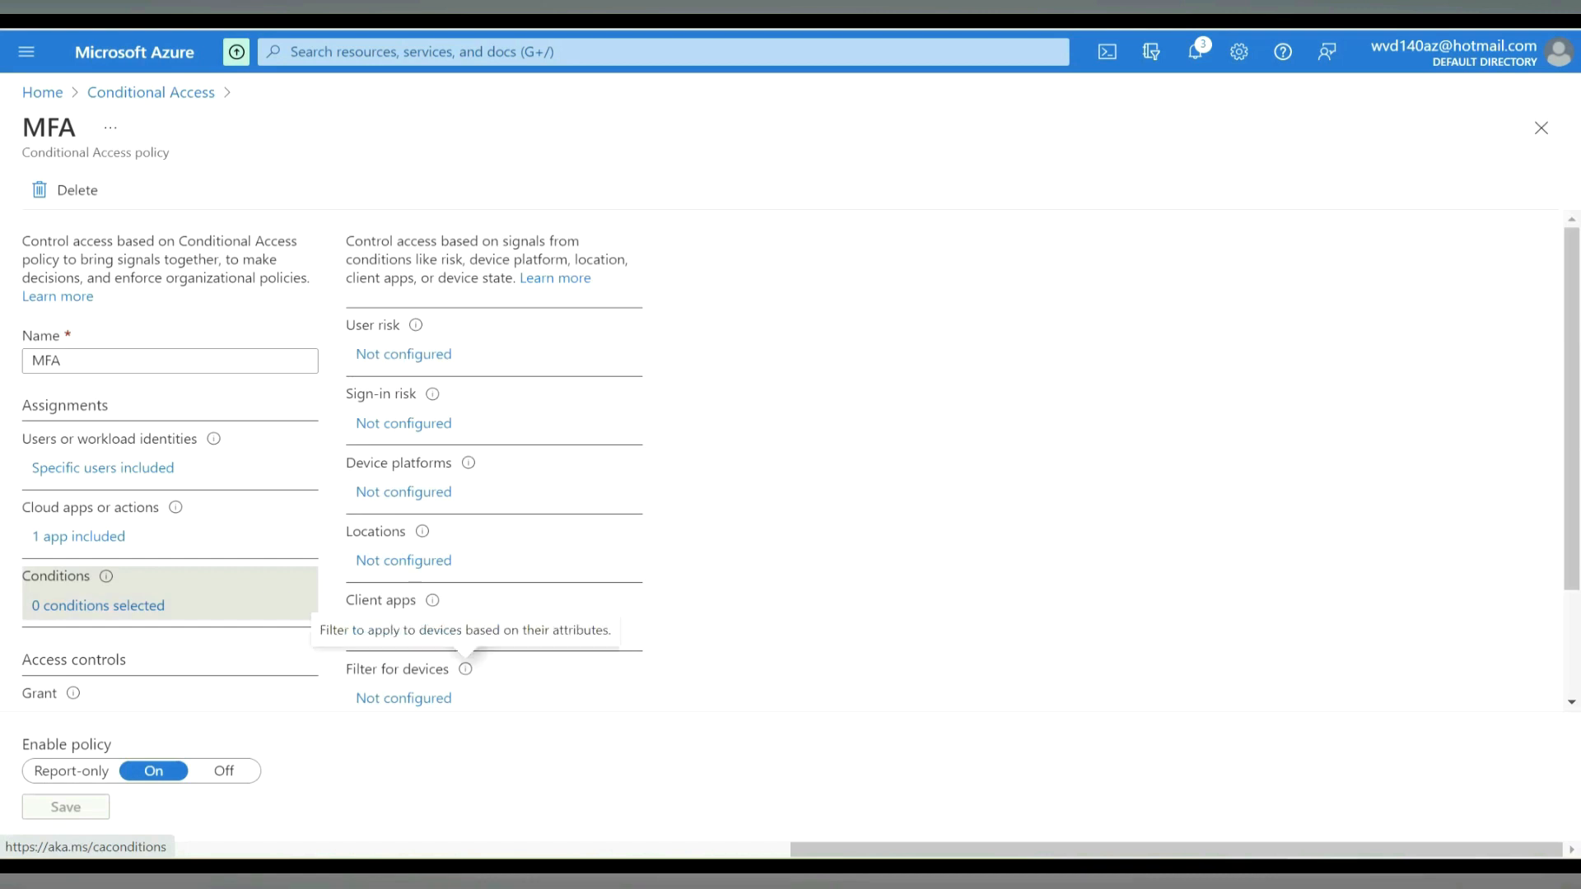
pyautogui.click(403, 560)
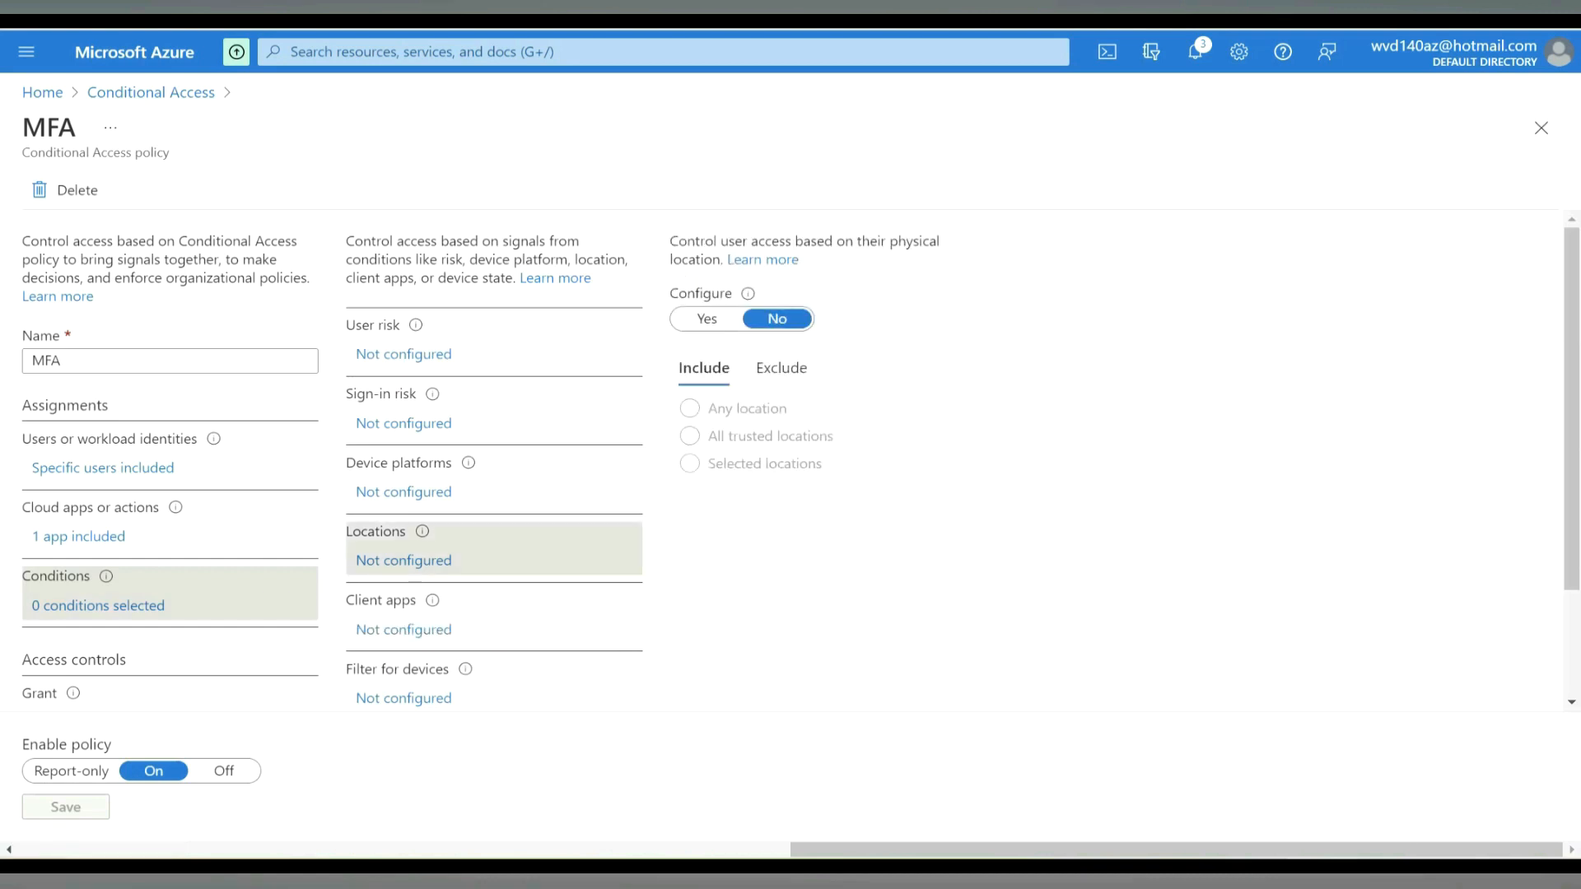
pyautogui.click(707, 319)
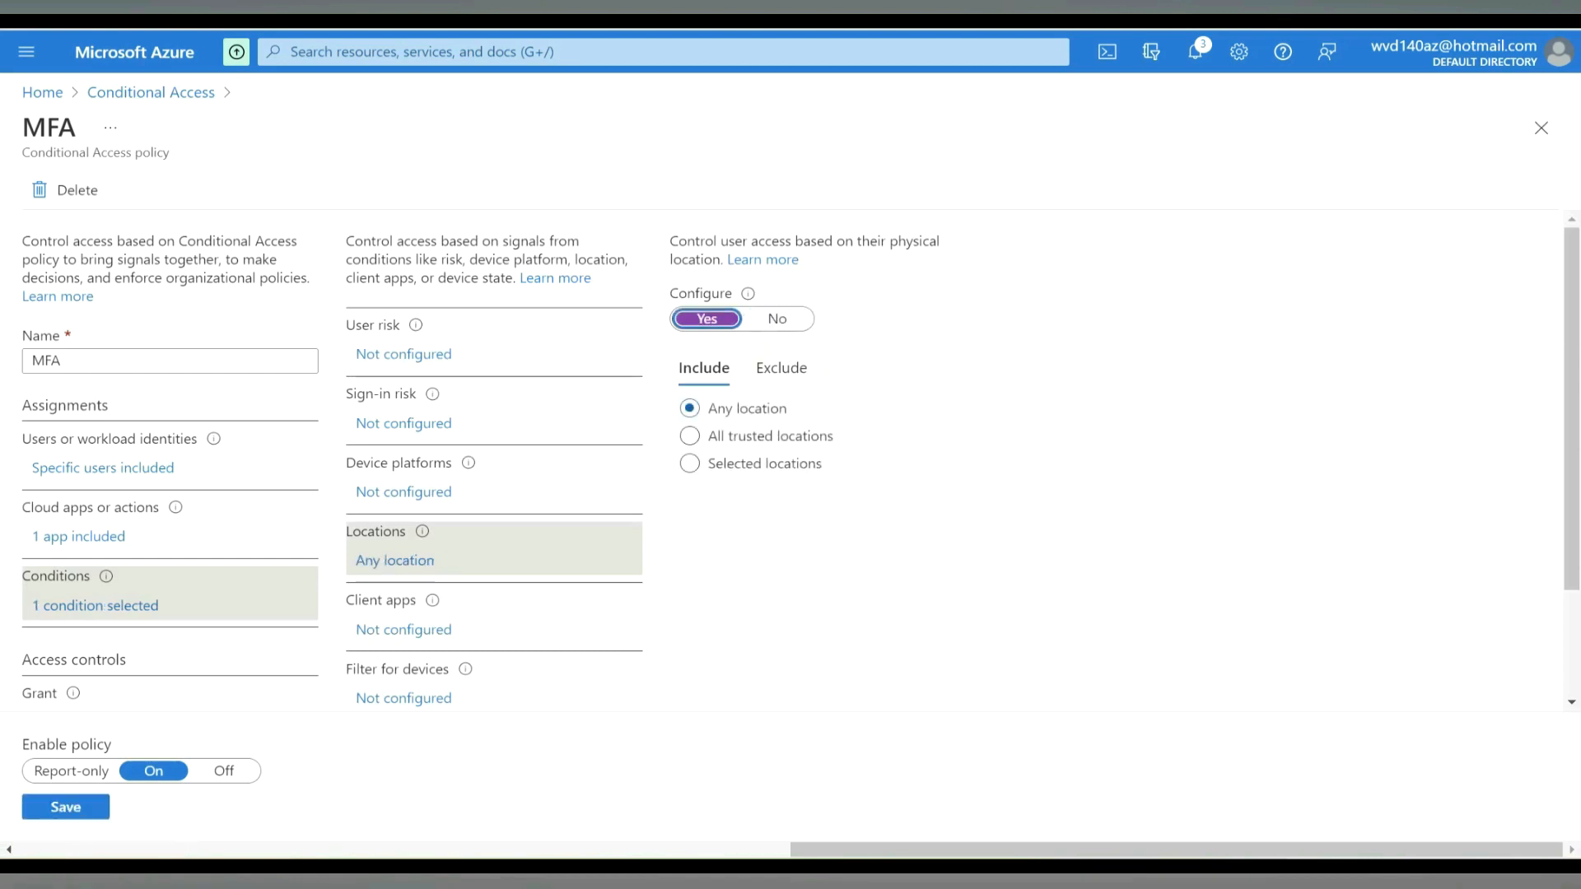
# Exclude the My IP and MY Location named locations and save the MFA policy.
pyautogui.click(782, 368)
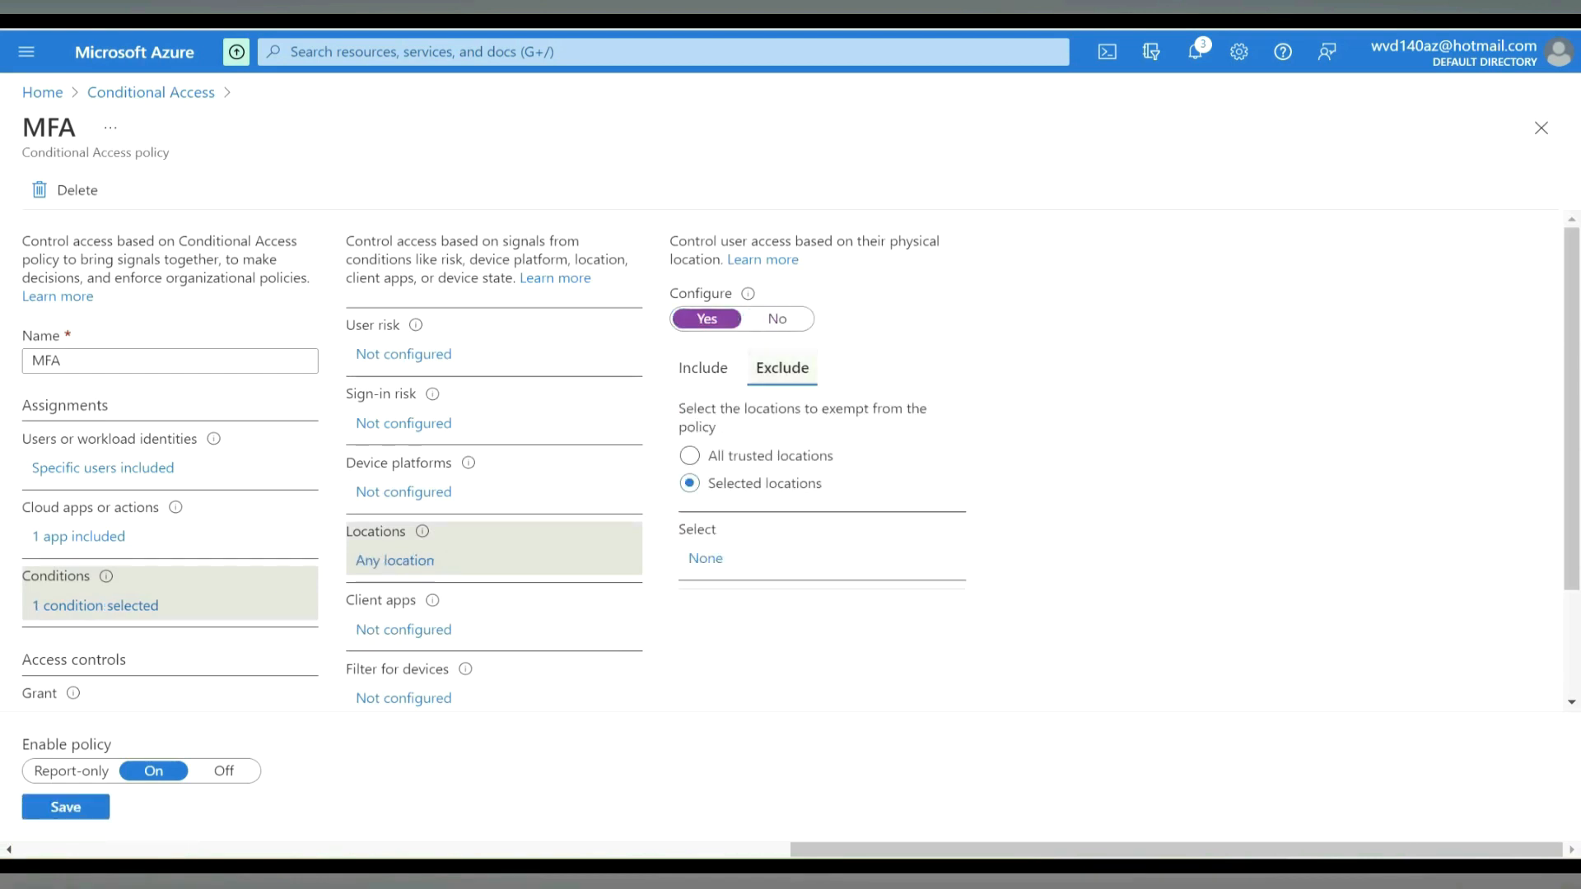
pyautogui.click(705, 558)
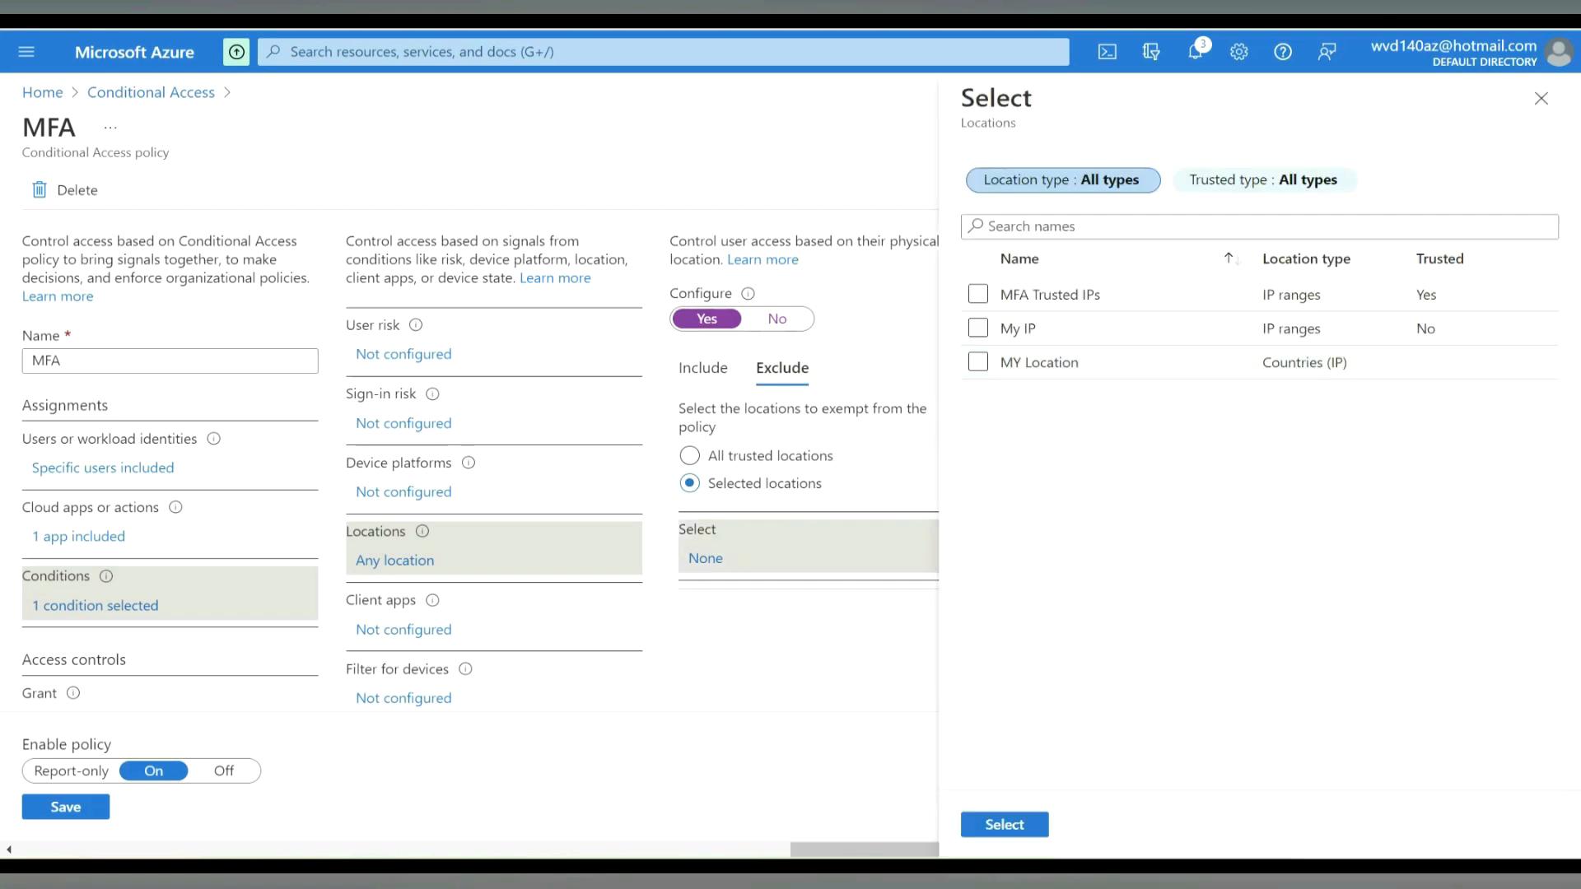
pyautogui.click(978, 329)
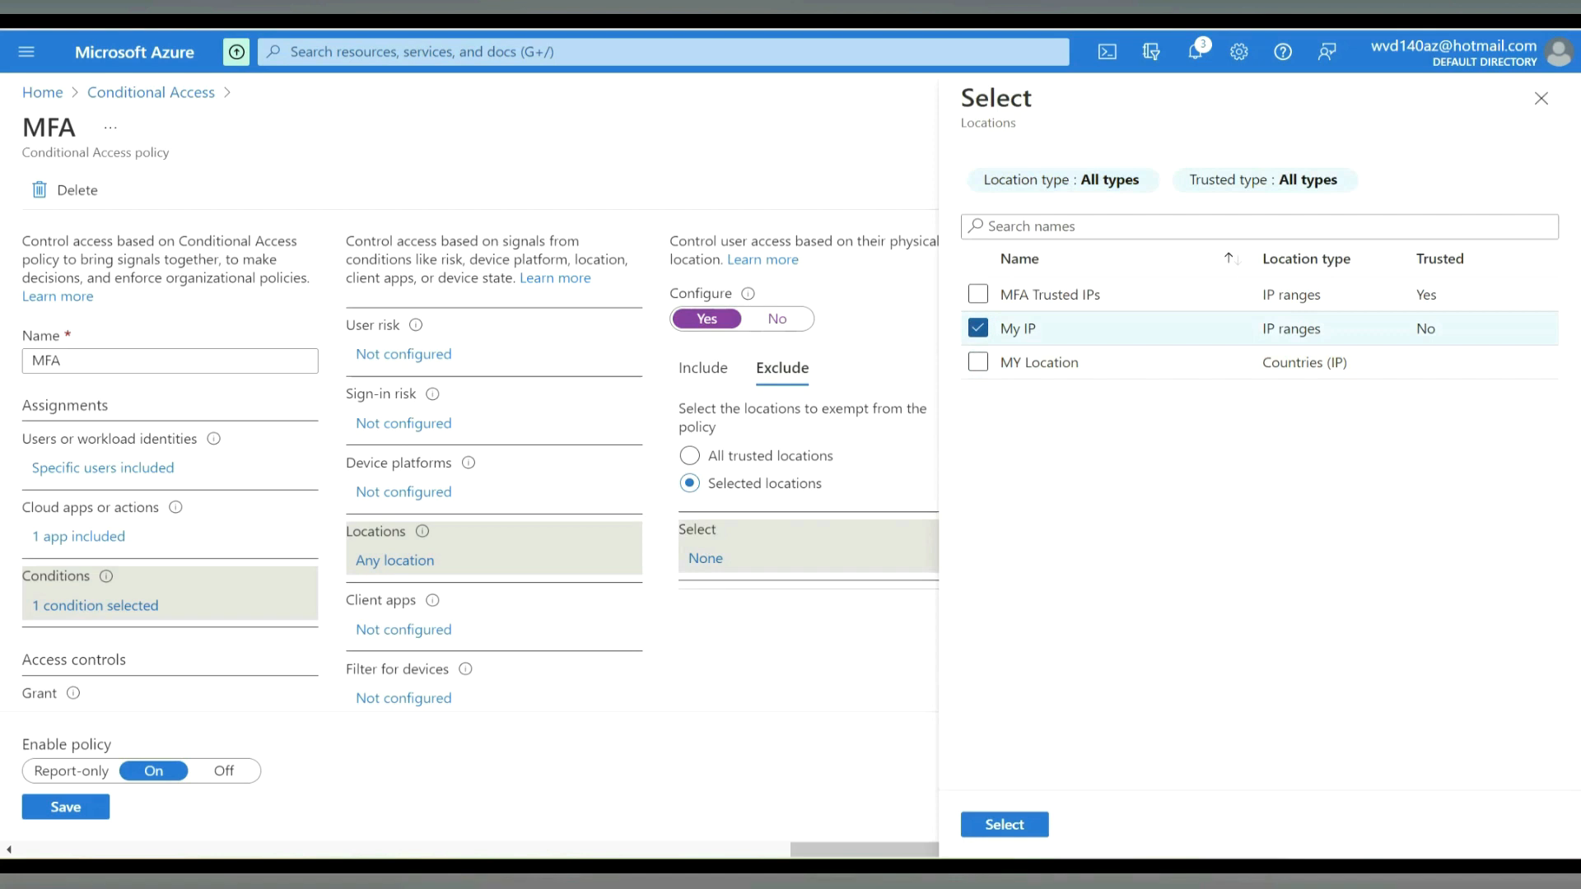
pyautogui.click(979, 362)
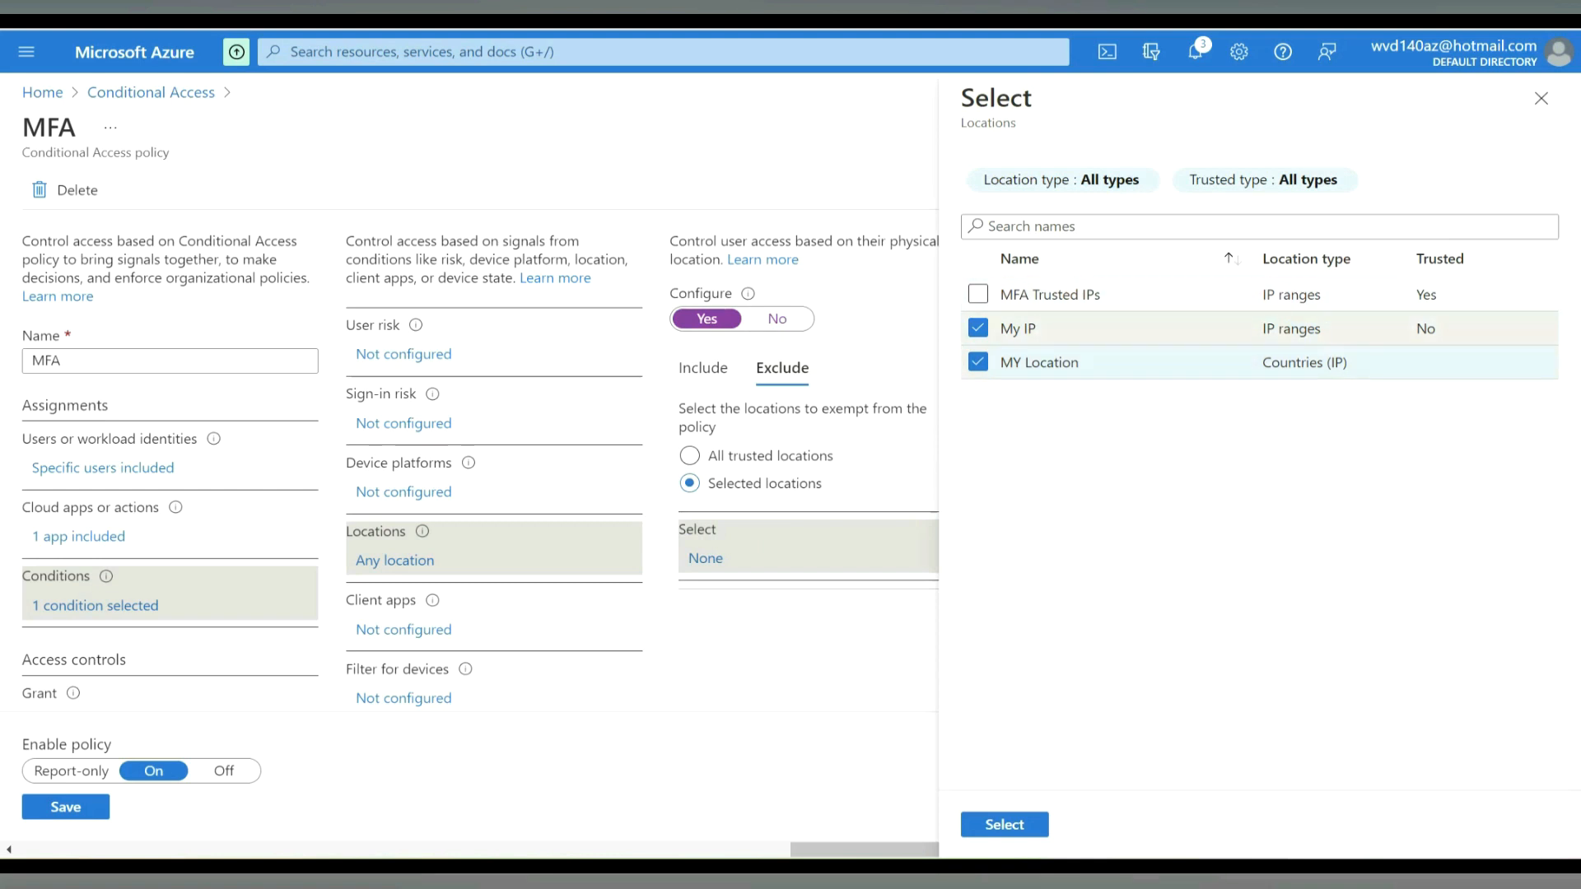
pyautogui.click(1005, 824)
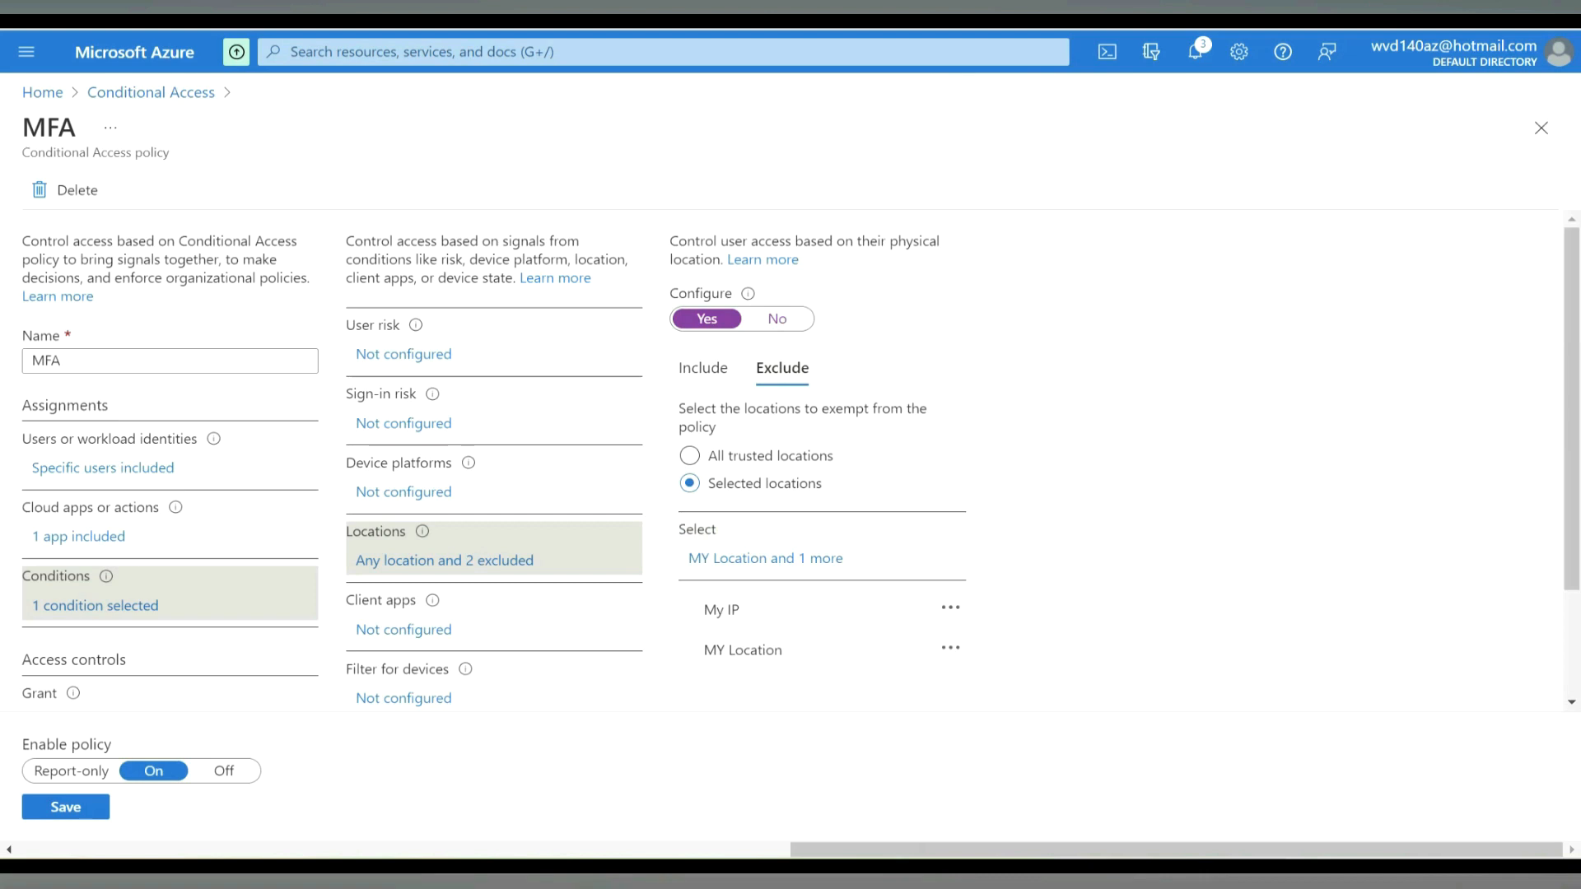
pyautogui.click(66, 807)
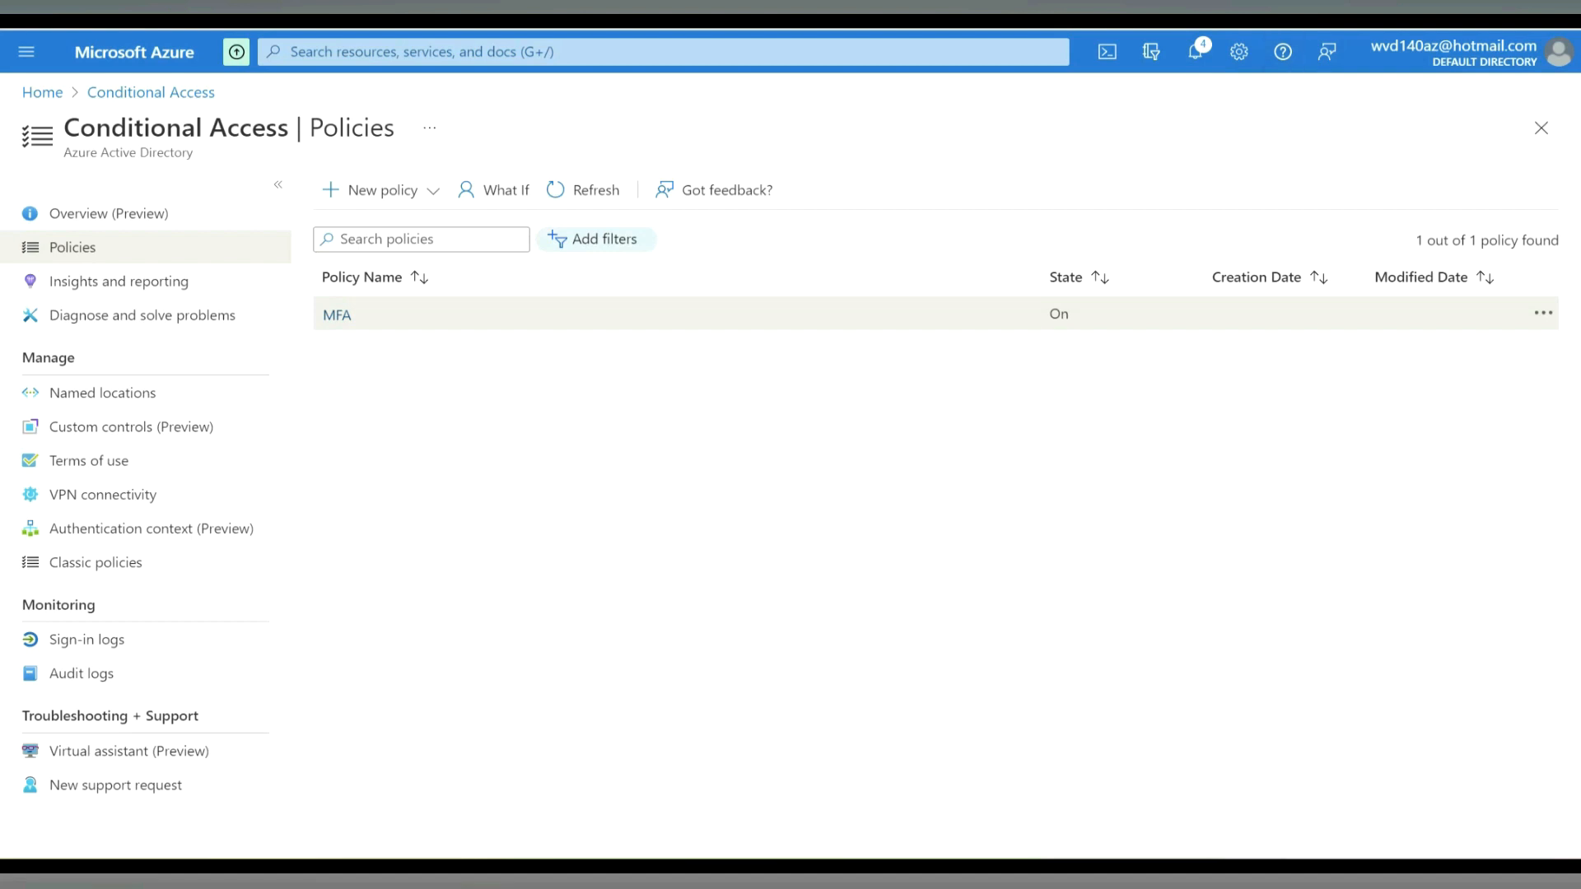
pyautogui.hotkey('ctrl', 't')
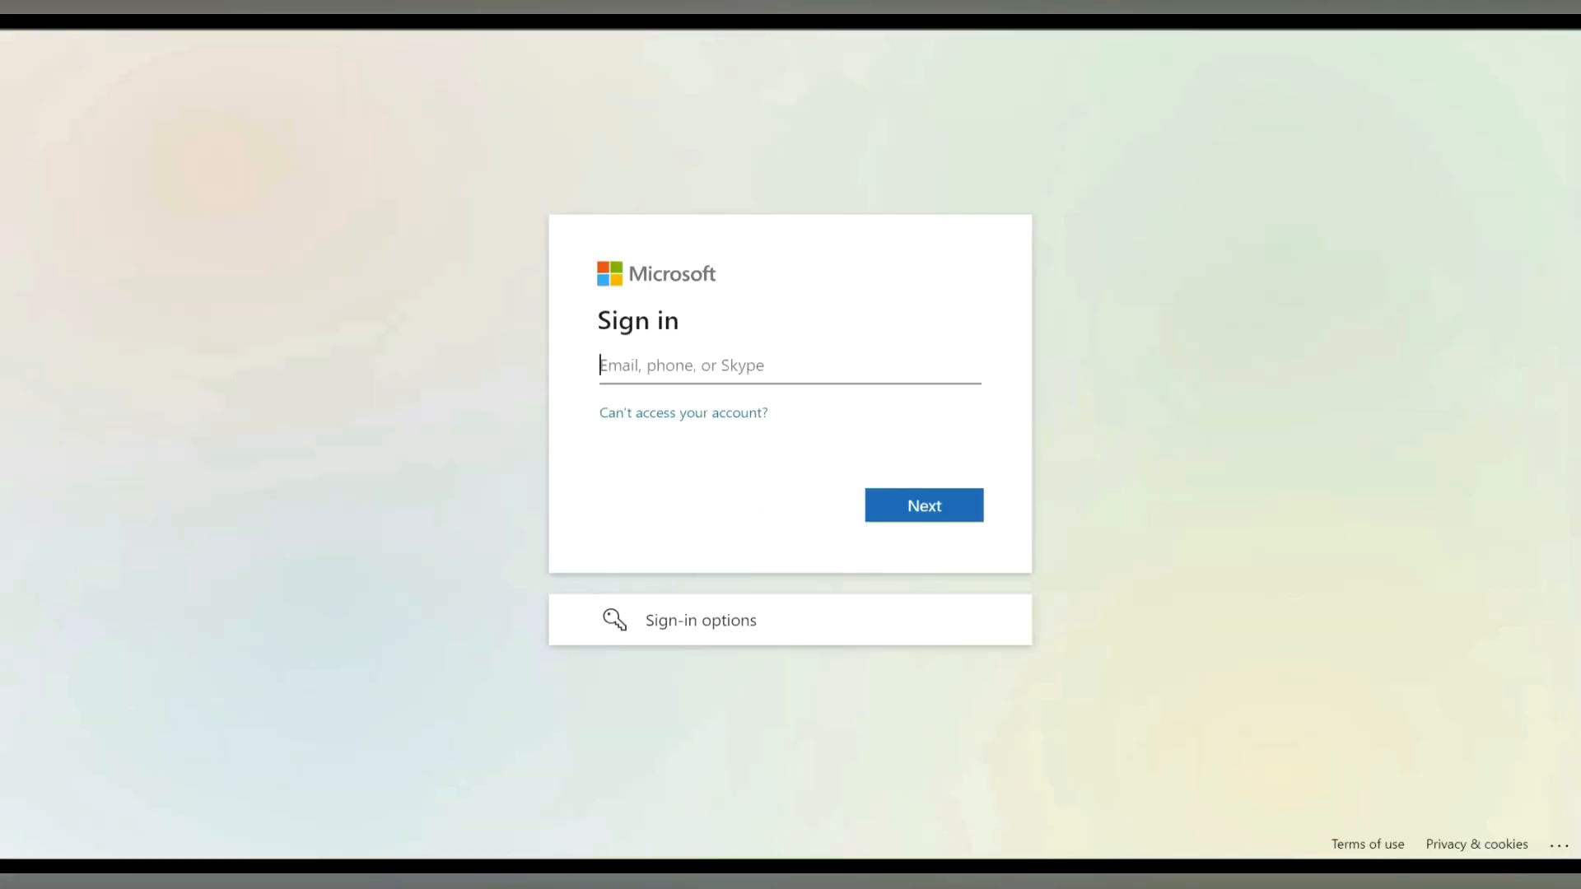
# Sign in with the test user's e-mail and password, choosing Yes to stay signed in.
pyautogui.hotkey('ctrl', 'v')
pyautogui.press('Return')
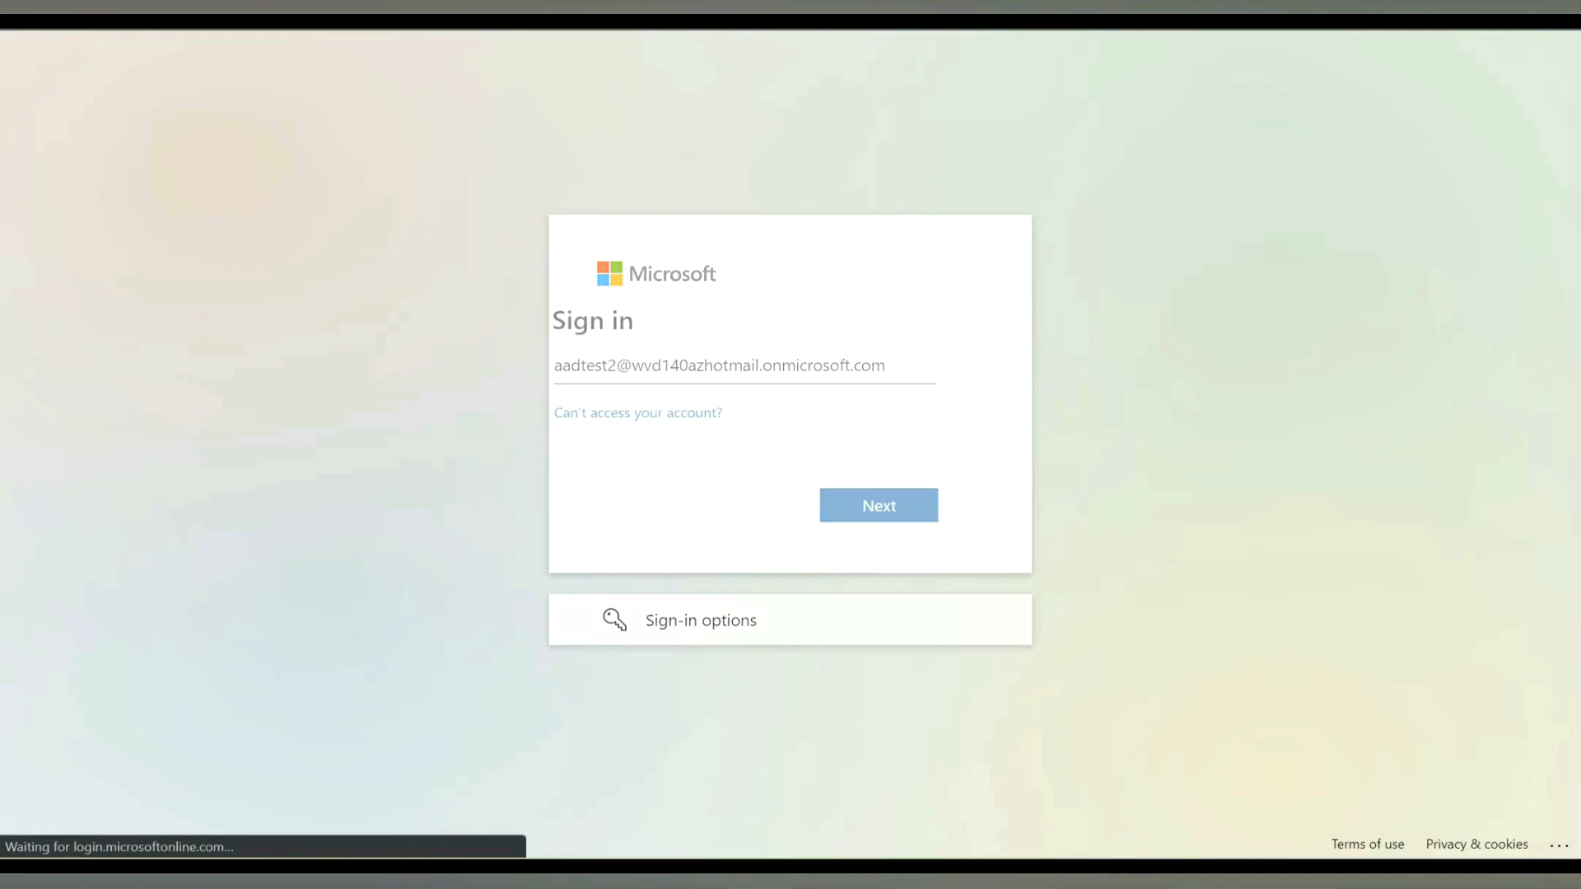
pyautogui.write('••••••••••••')
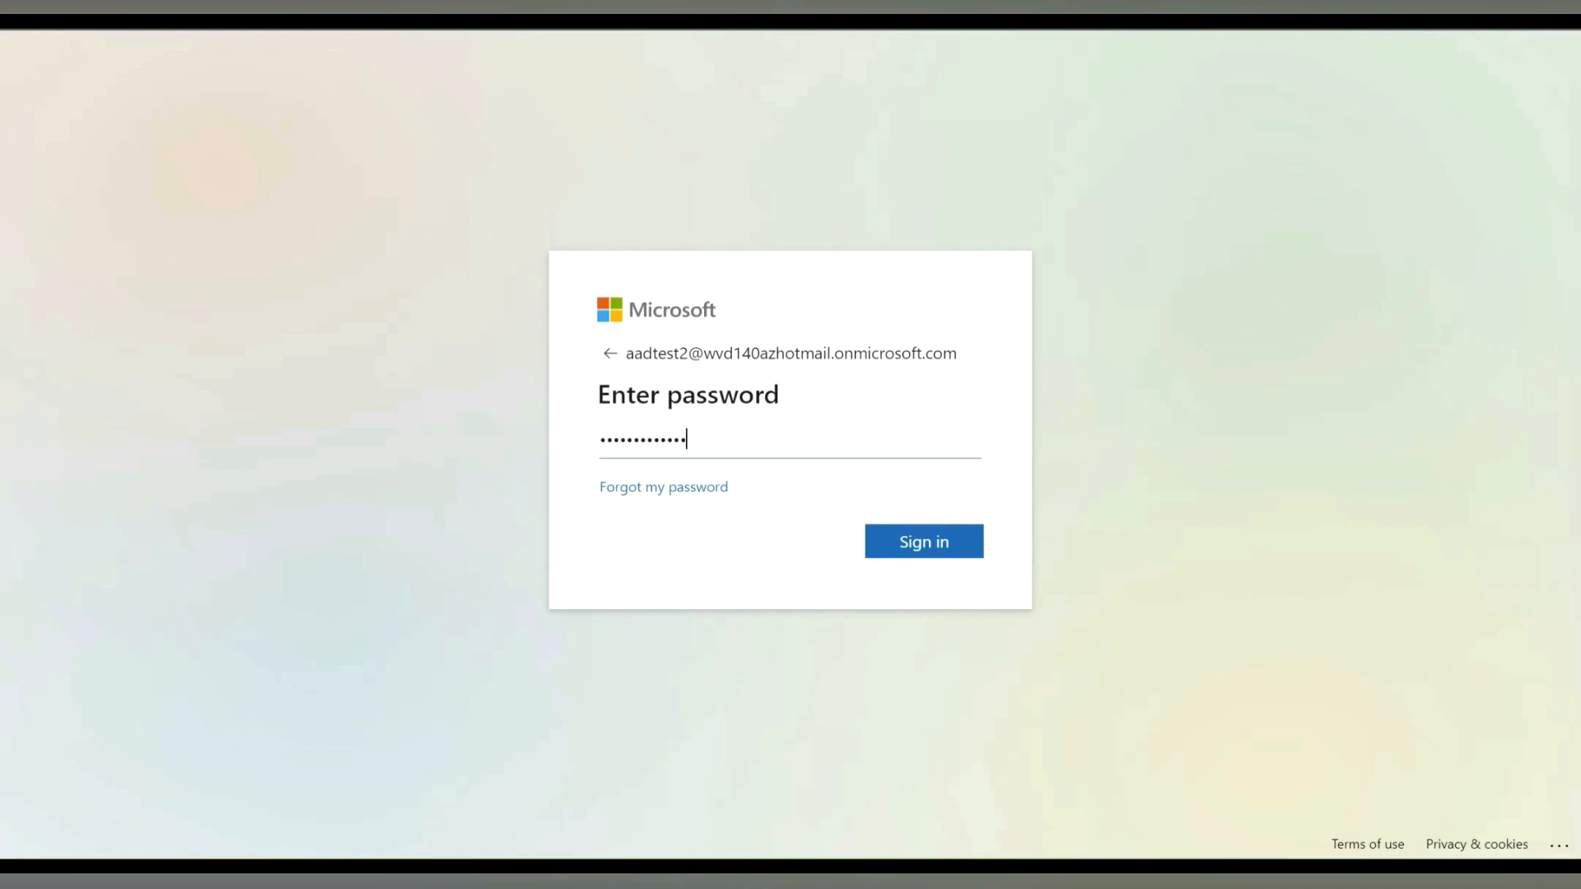
pyautogui.click(924, 542)
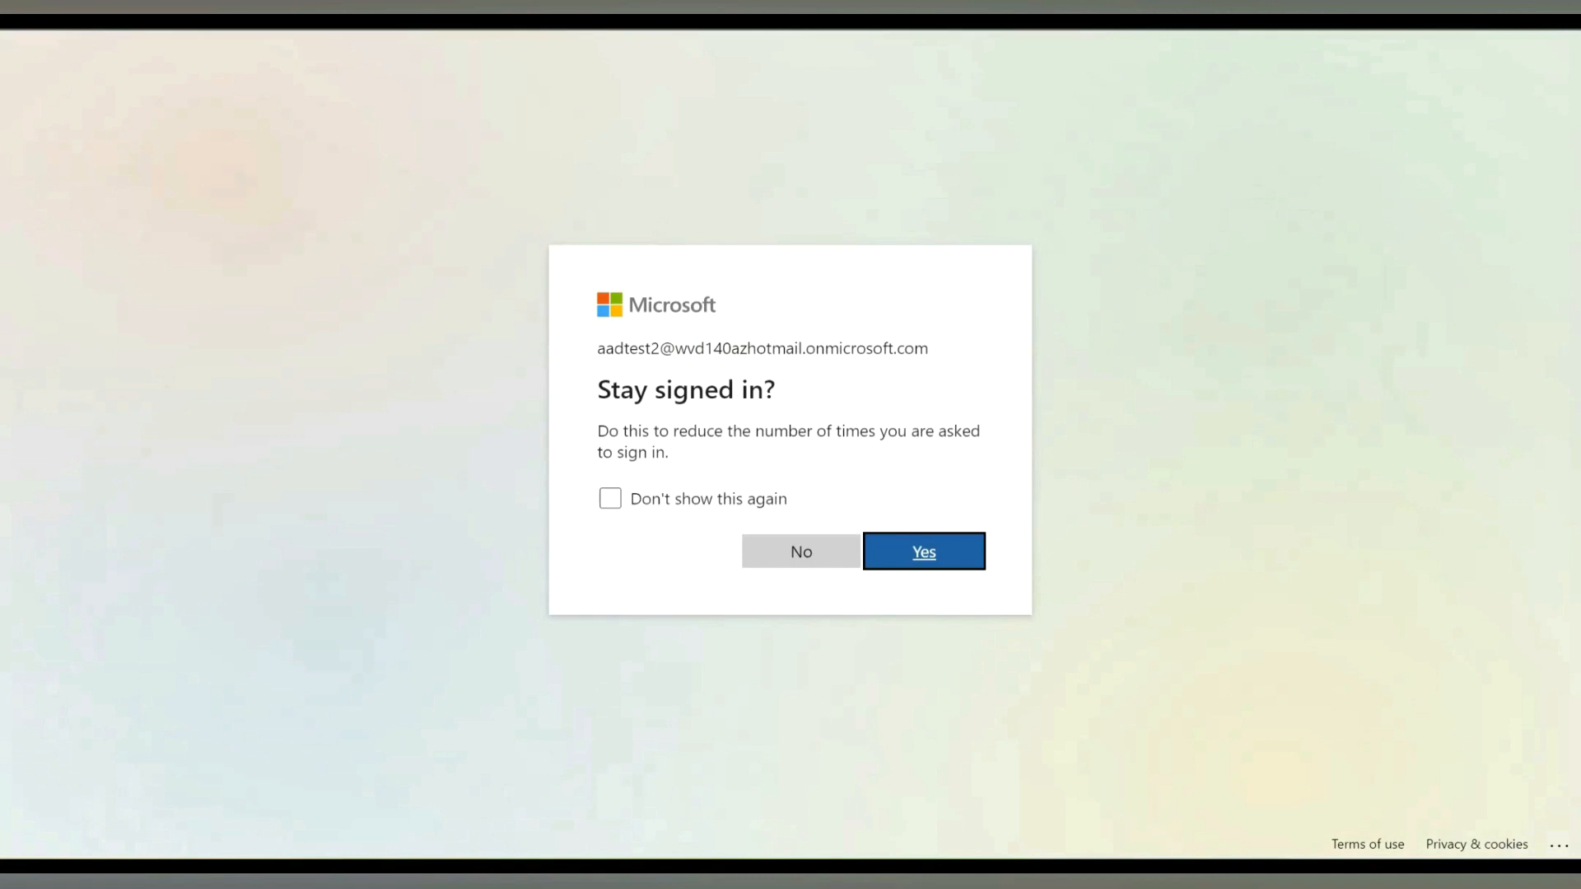
pyautogui.press('Return')
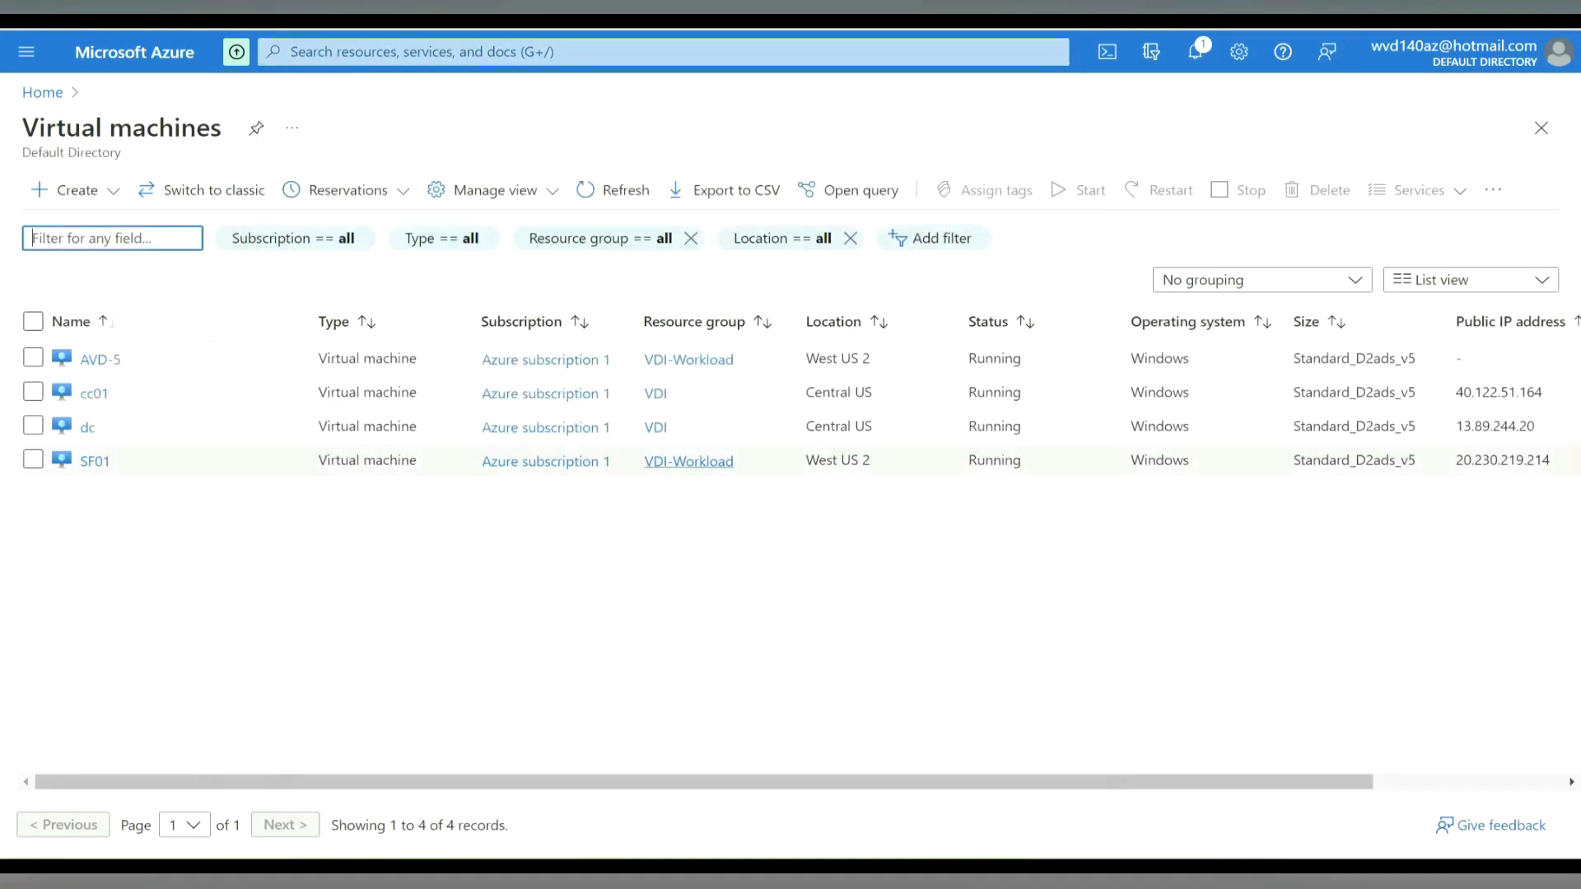
# Highlight the dc machine's Central US location and open the dc virtual machine's details.
pyautogui.moveTo(873, 426); pyautogui.dragTo(805, 426)
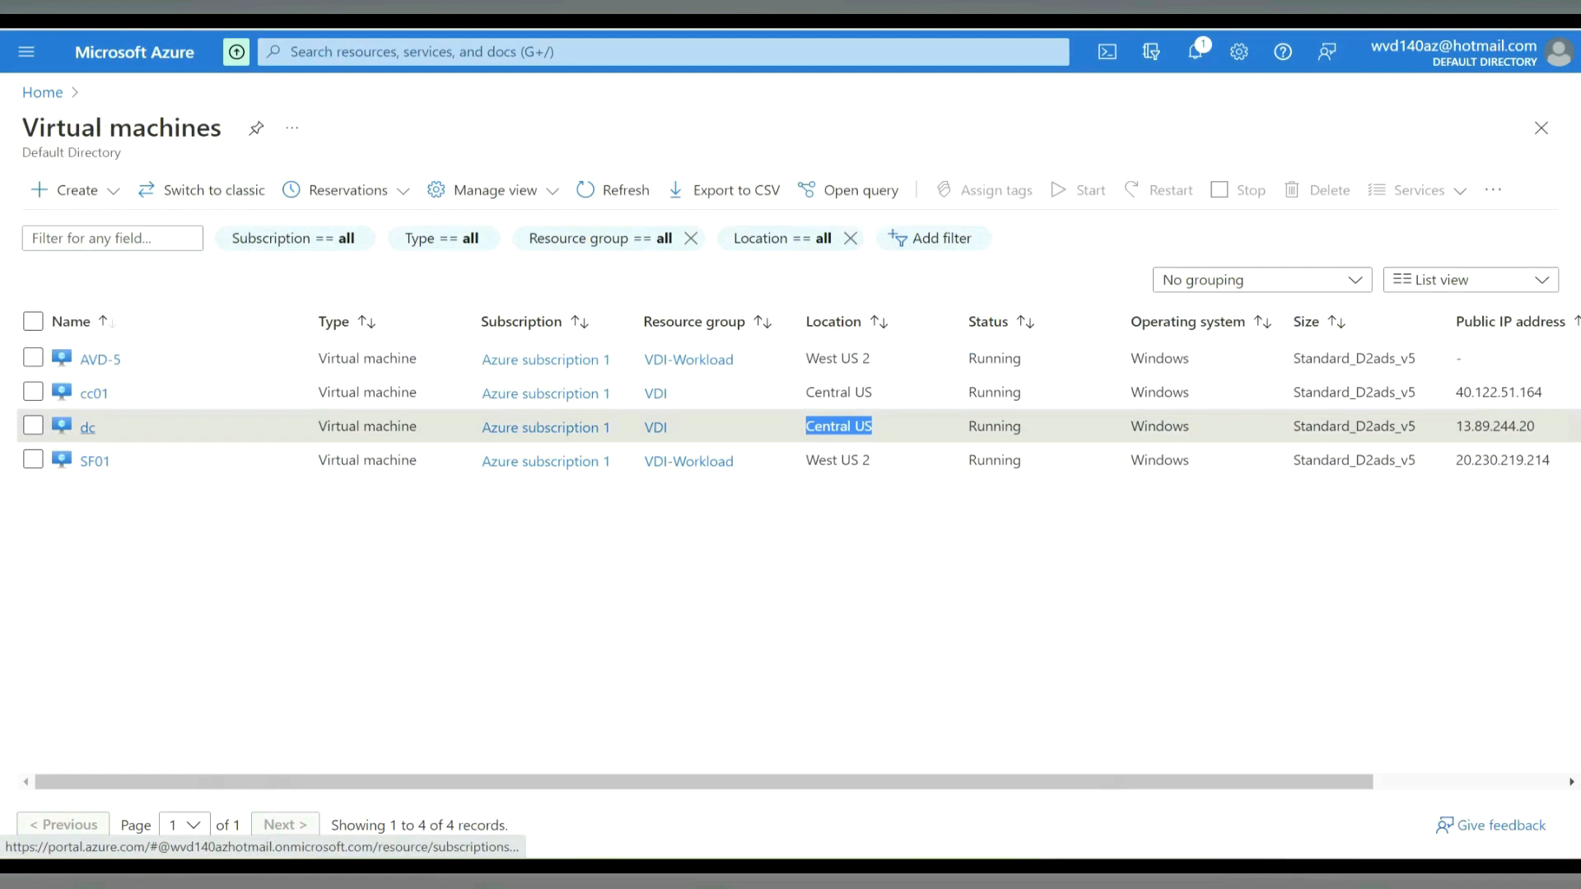
pyautogui.click(87, 427)
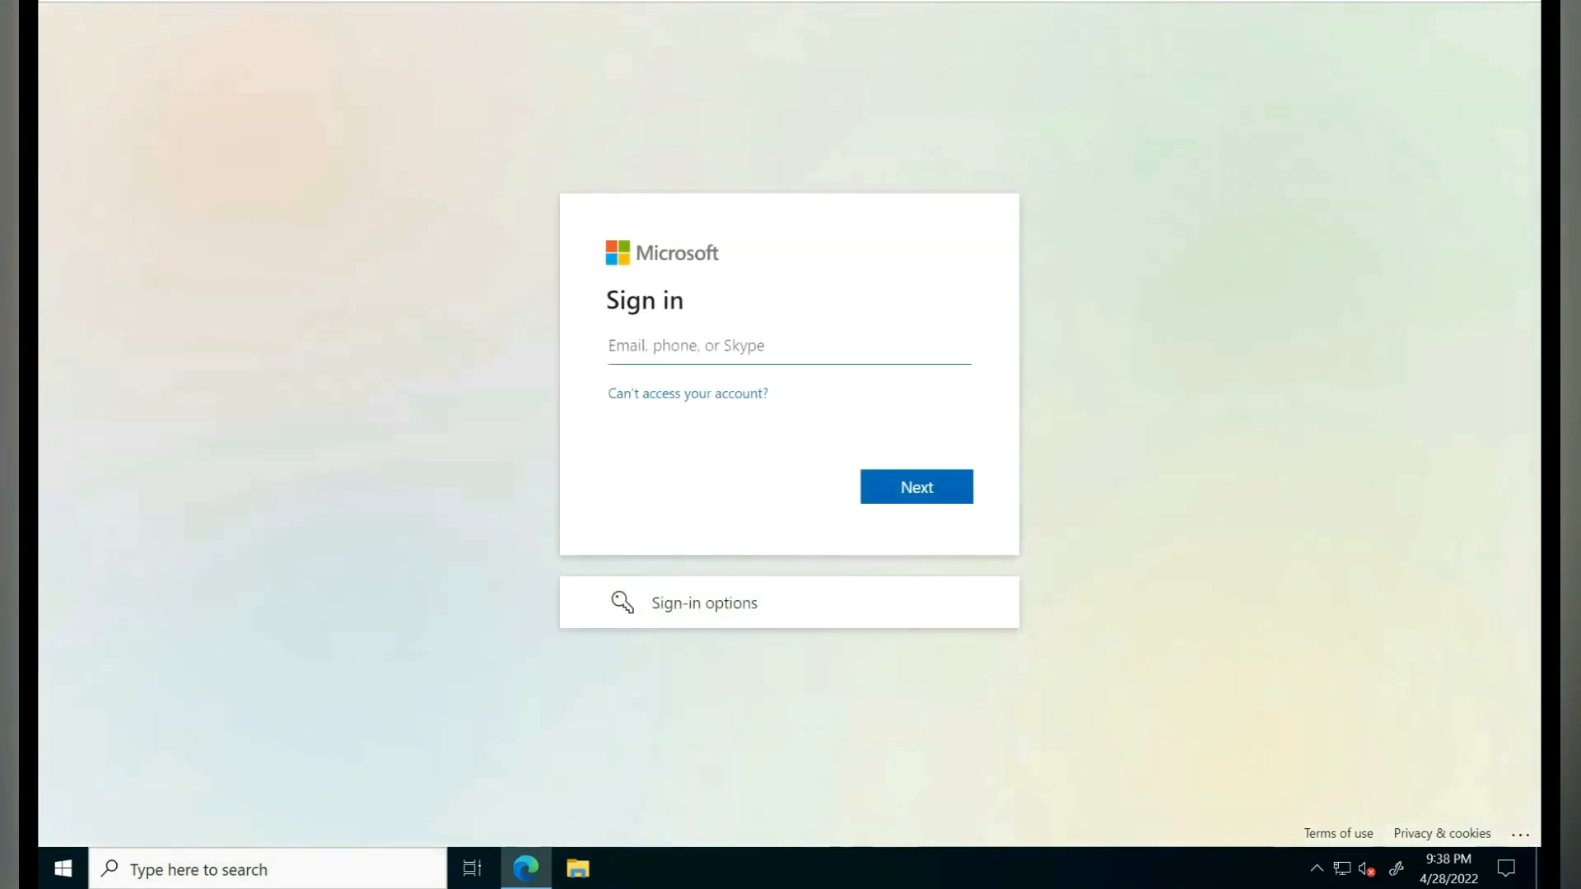
# Sign in again with the test user's e-mail address and password.
pyautogui.hotkey('ctrl', 'v')
pyautogui.press('Return')
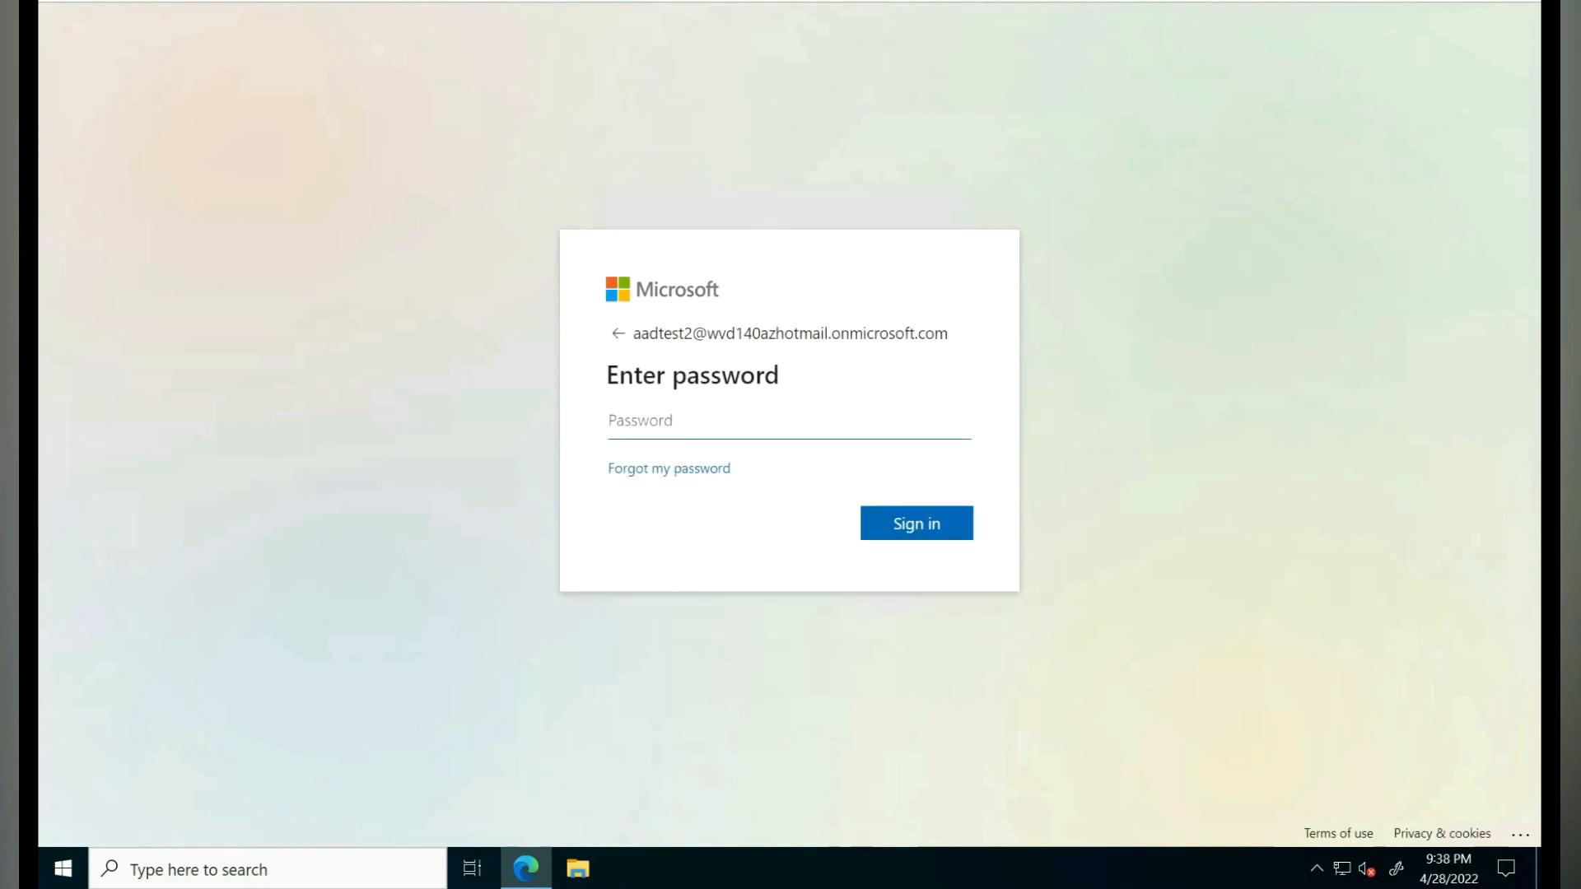
pyautogui.write('•••••••••••••')
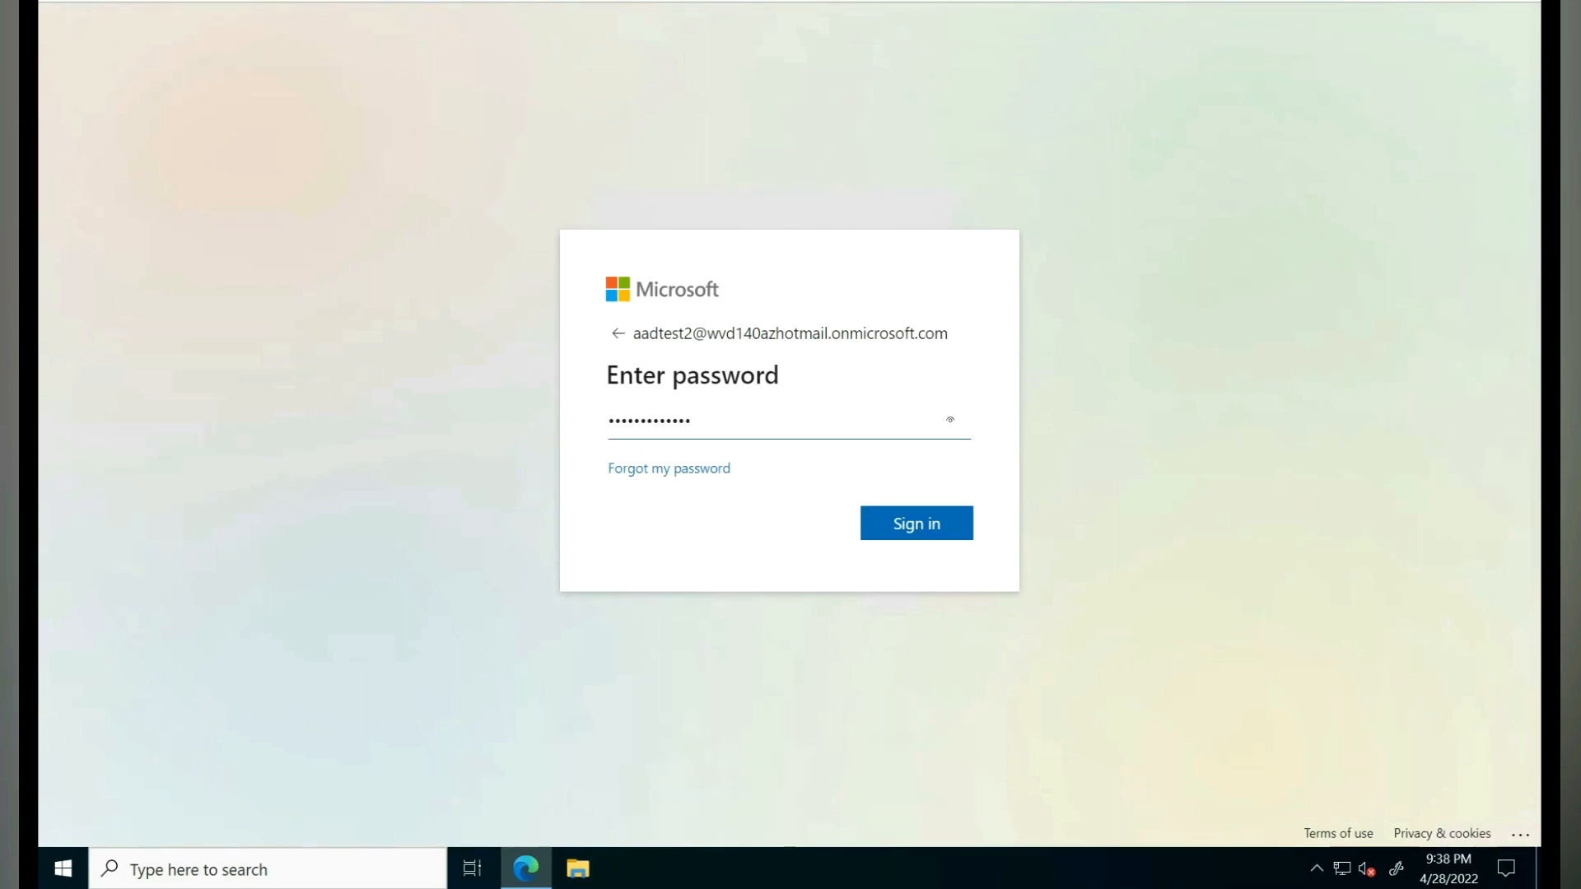
pyautogui.press('Return')
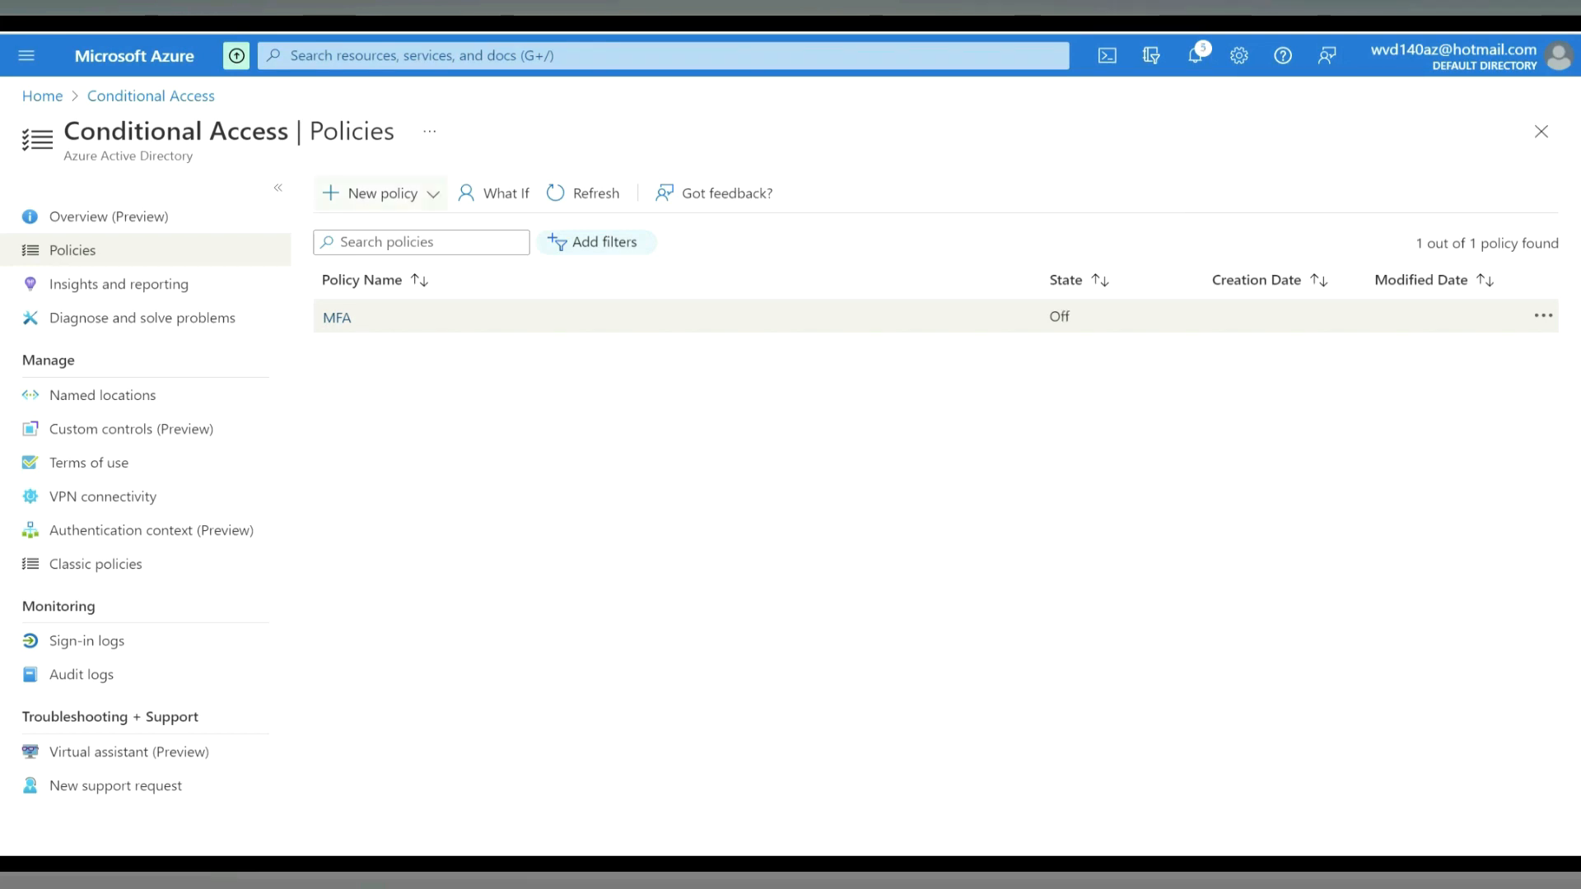
# Create a new blank Conditional Access policy named 'Block-policy'.
pyautogui.click(382, 194)
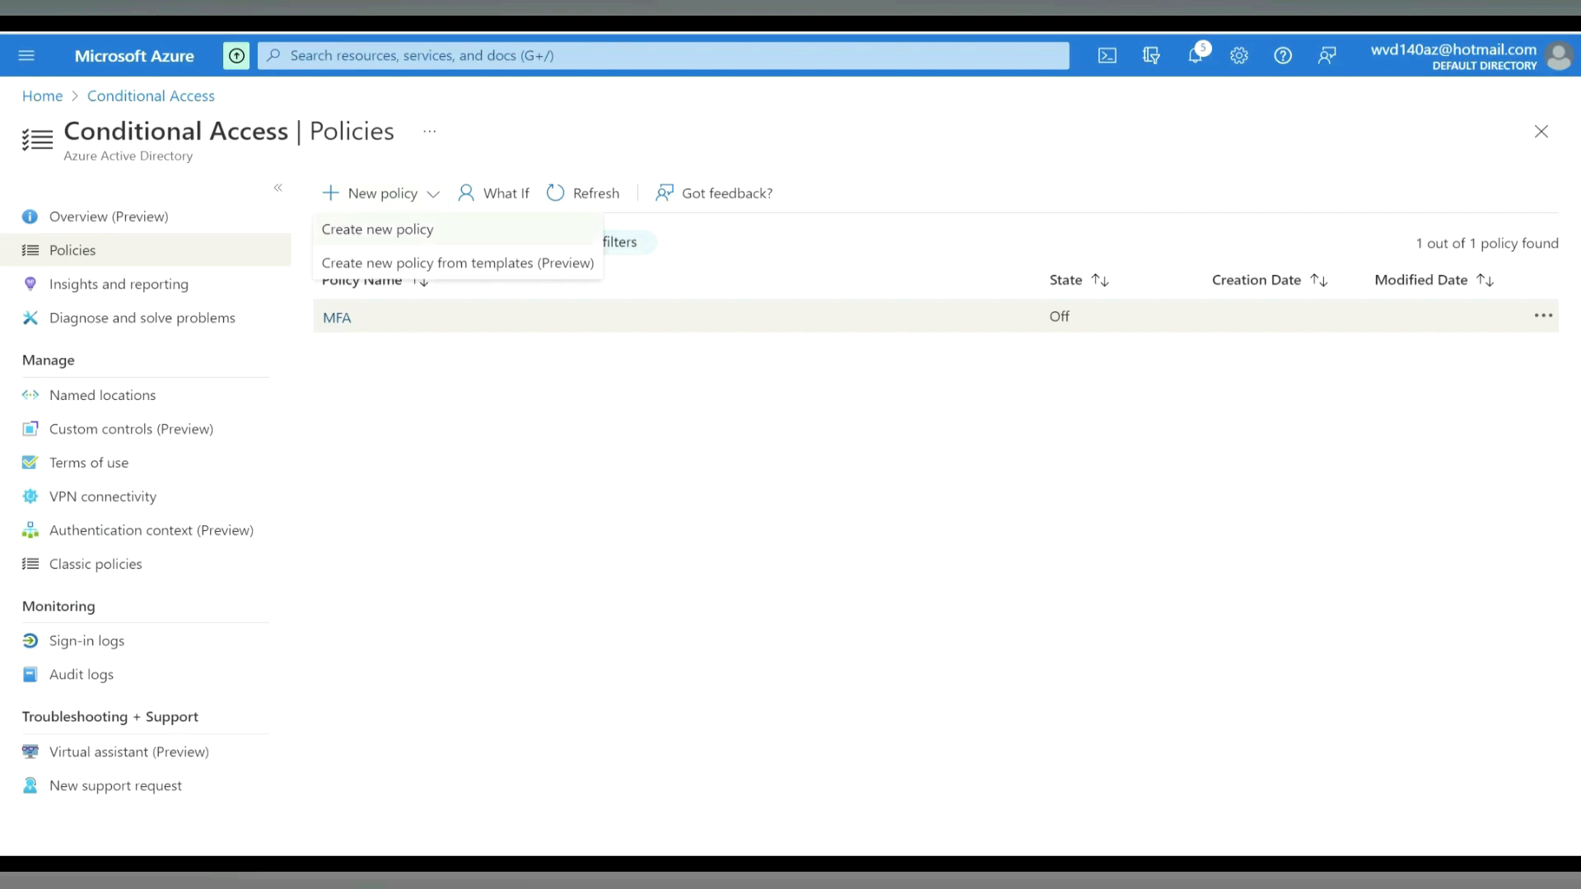
pyautogui.click(377, 229)
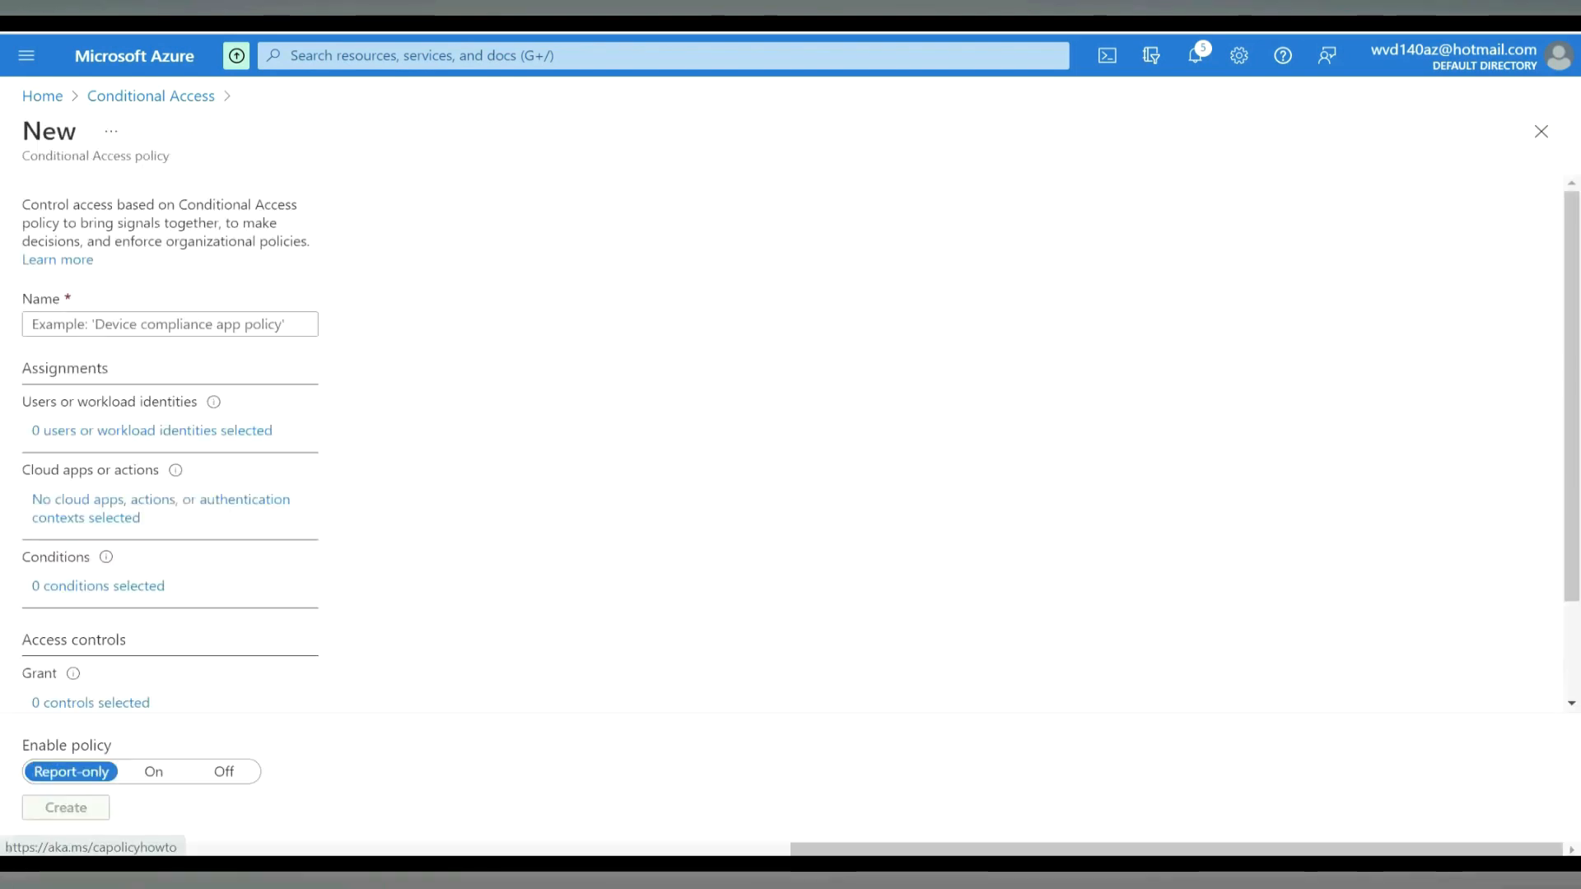
pyautogui.click(170, 324)
pyautogui.write('Bloc')
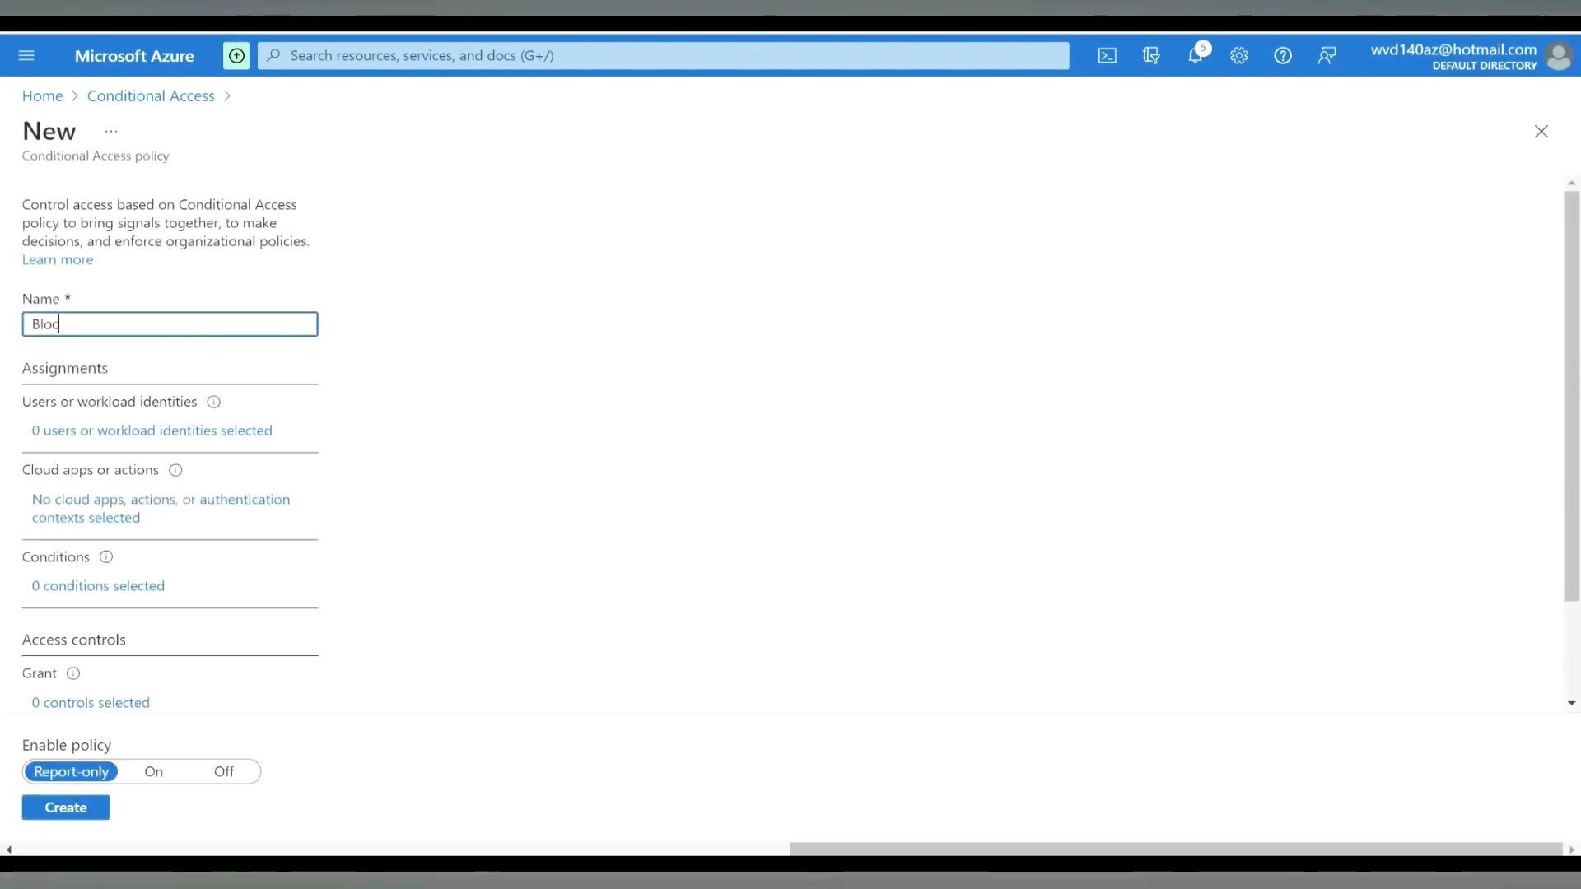
pyautogui.write('k-policy')
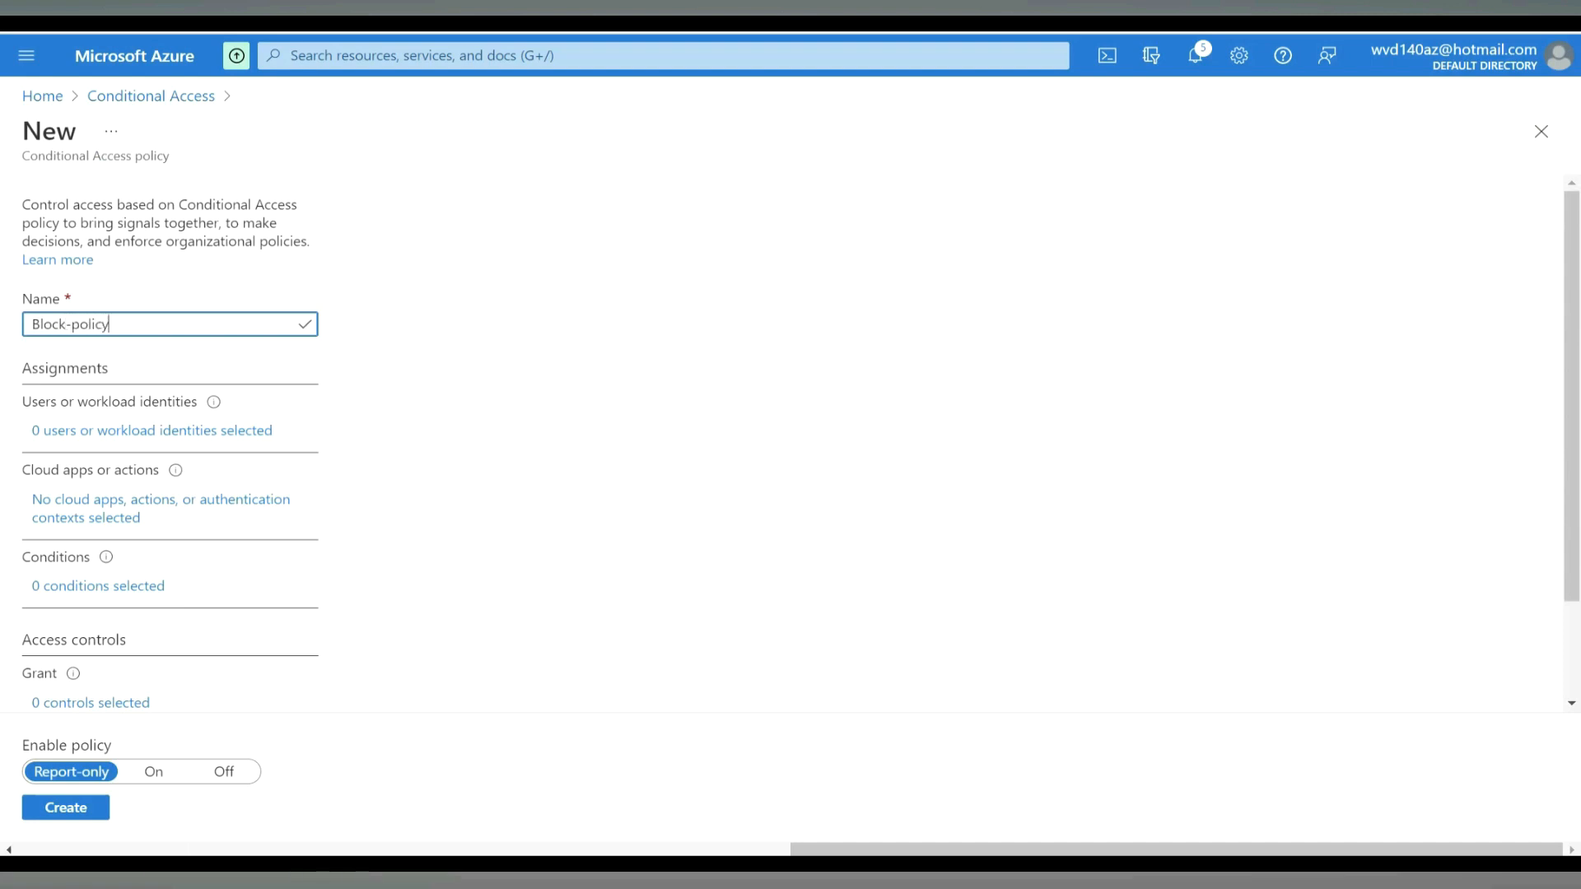
pyautogui.press('Tab')
# Assign the policy to the test user only.
pyautogui.click(152, 431)
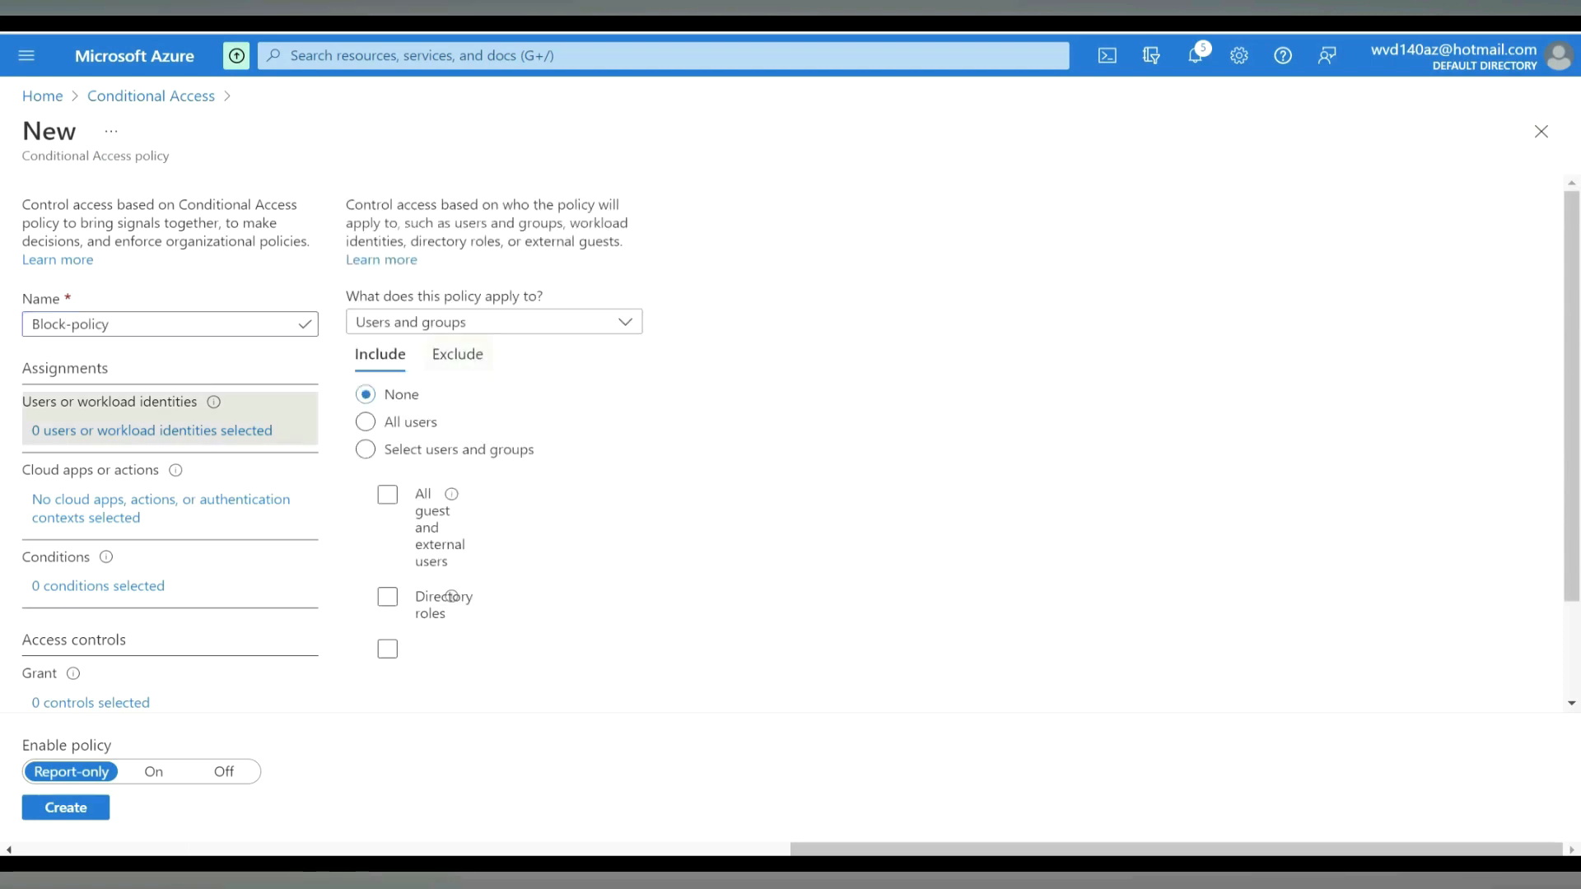
pyautogui.click(366, 450)
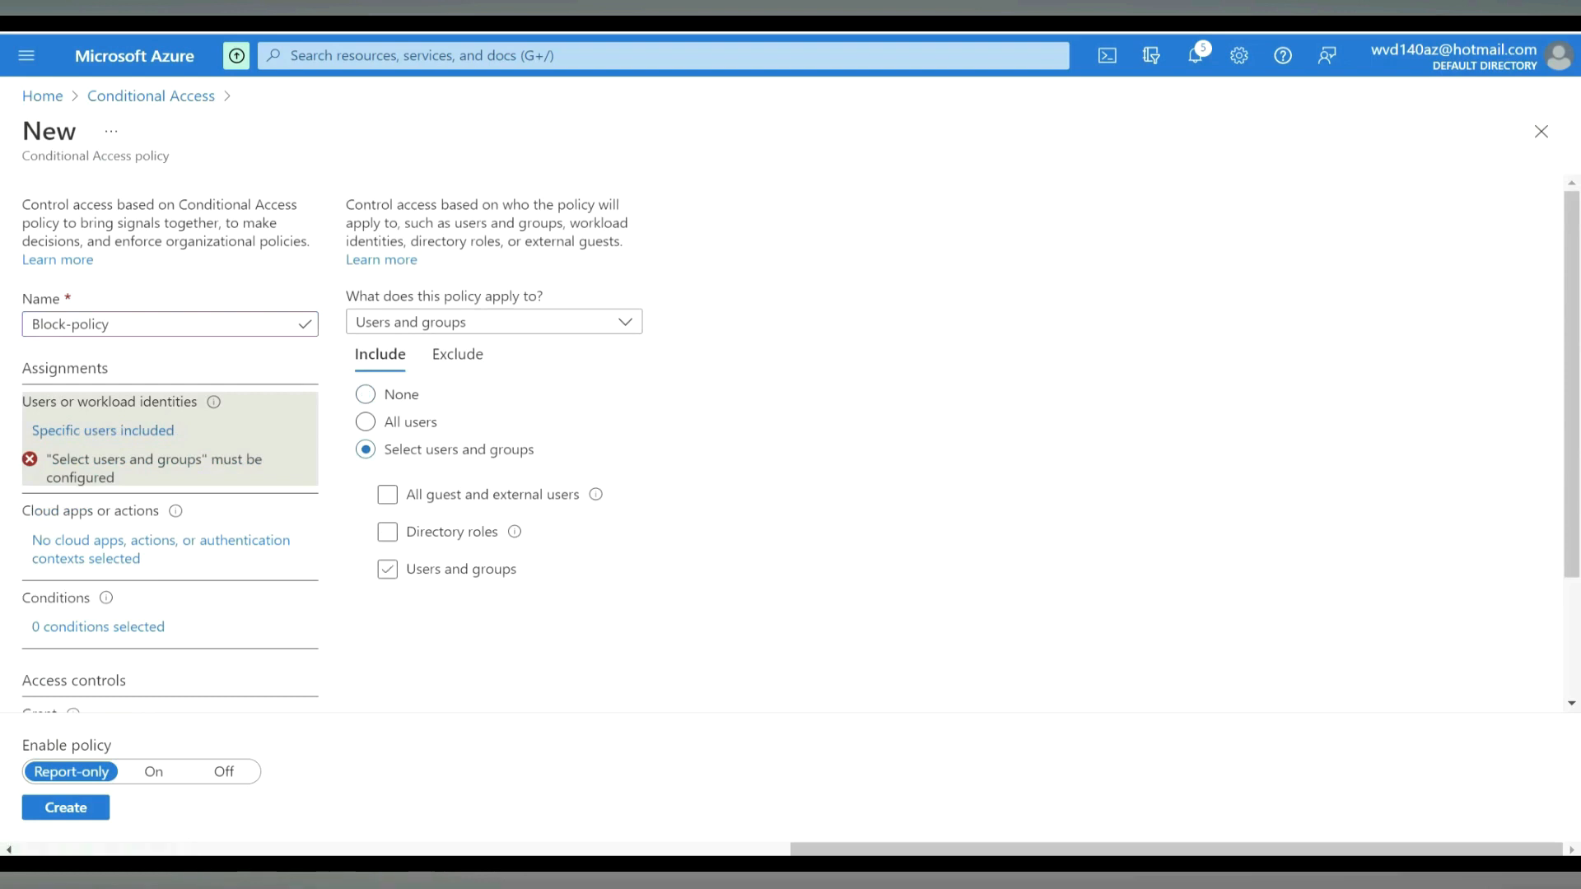
pyautogui.click(387, 569)
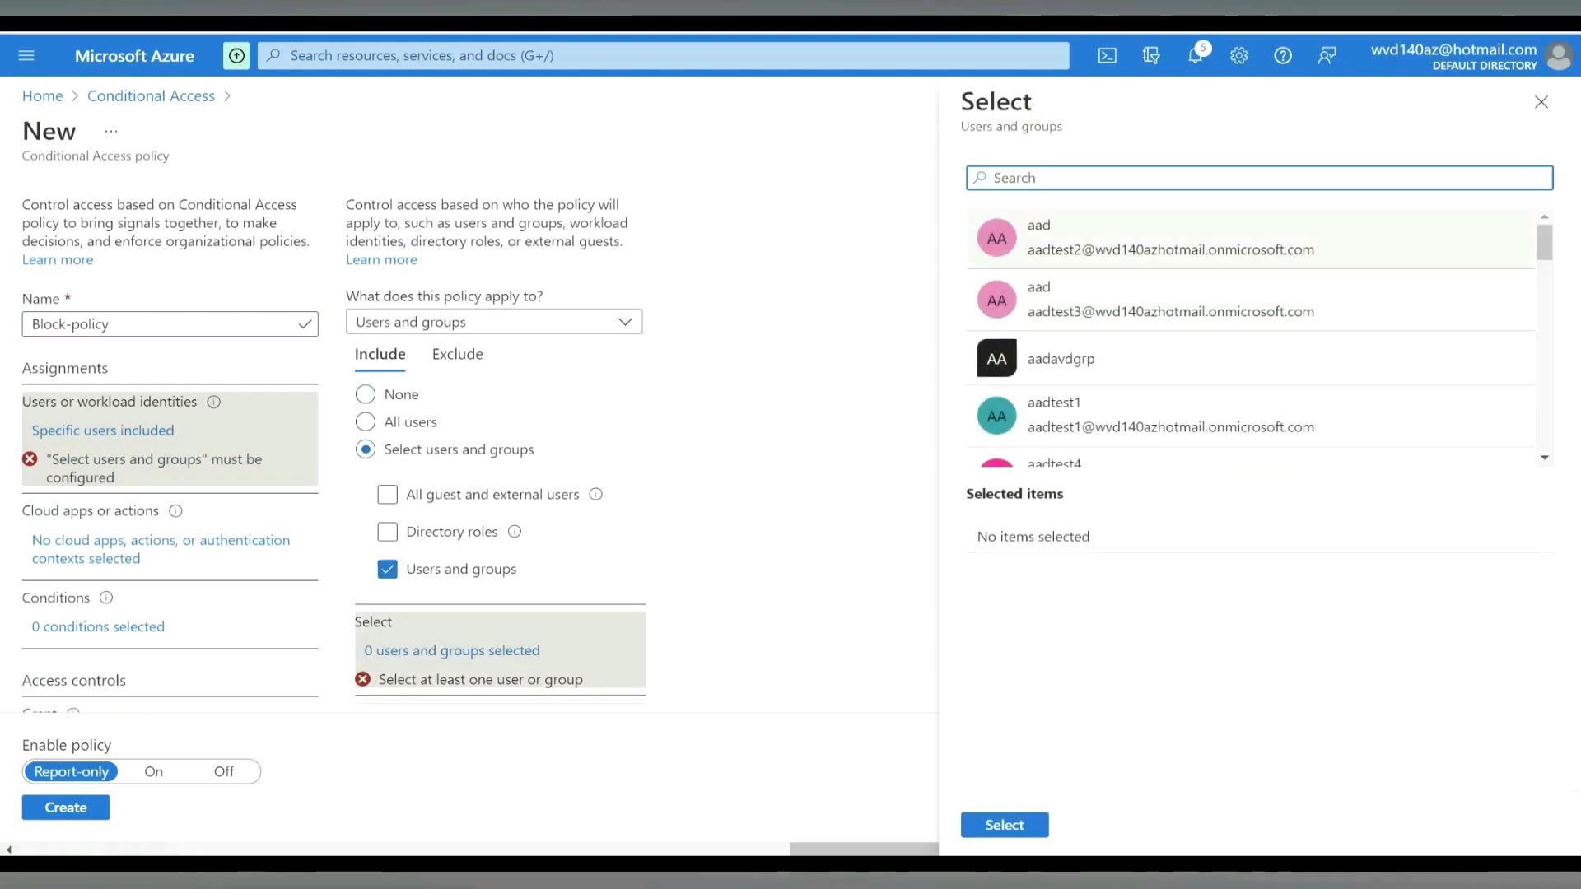
pyautogui.click(1169, 238)
pyautogui.click(1004, 825)
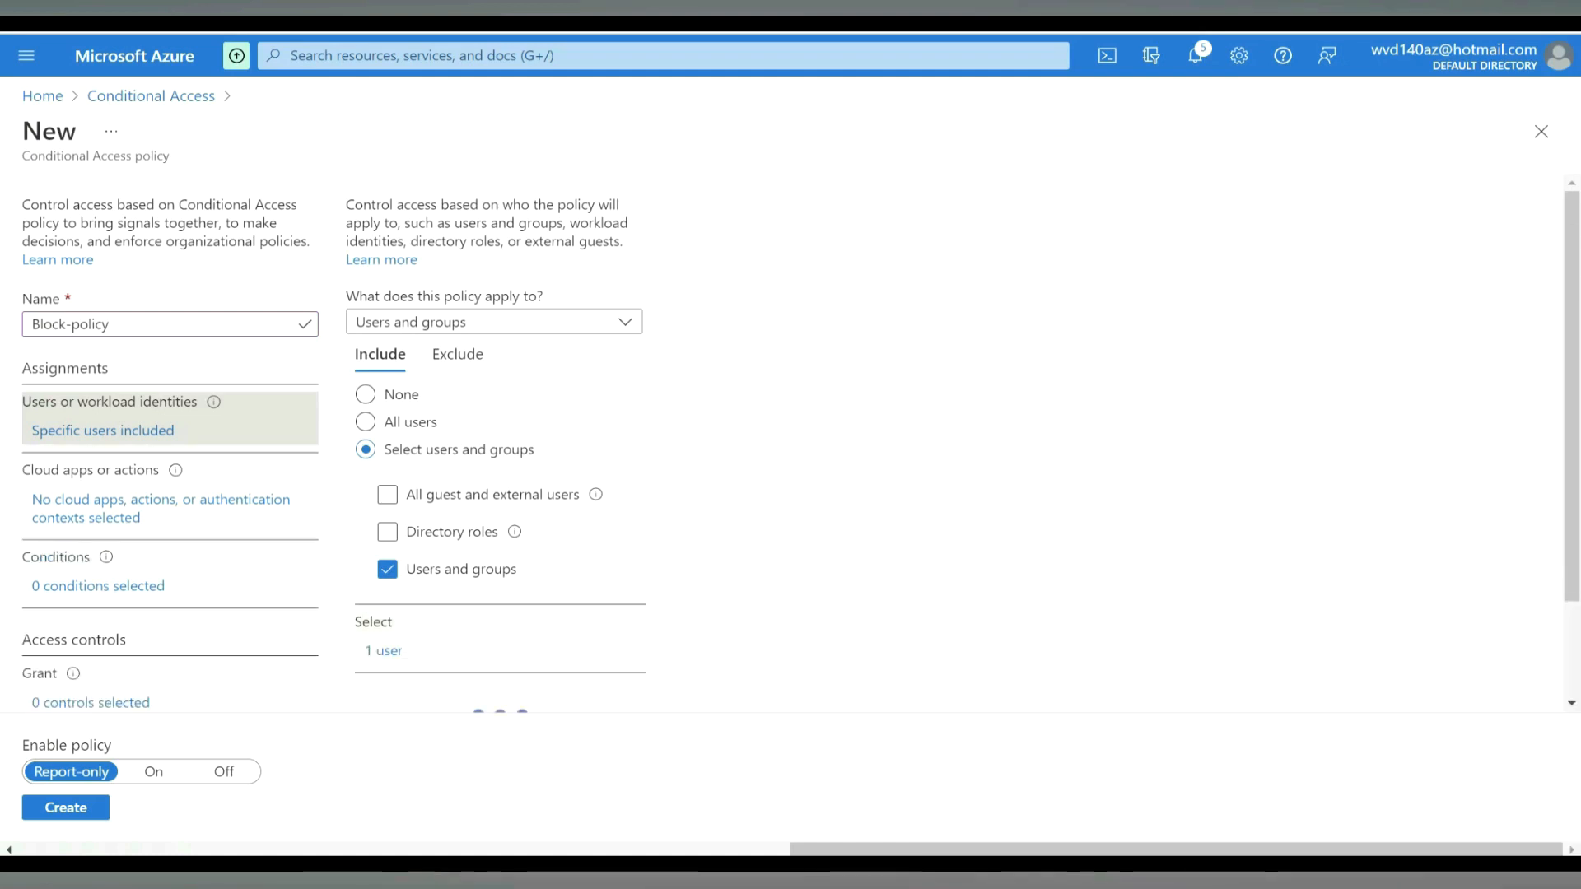
# Limit the policy's cloud apps to Citrix Cloud and bring up its Conditions.
pyautogui.click(161, 499)
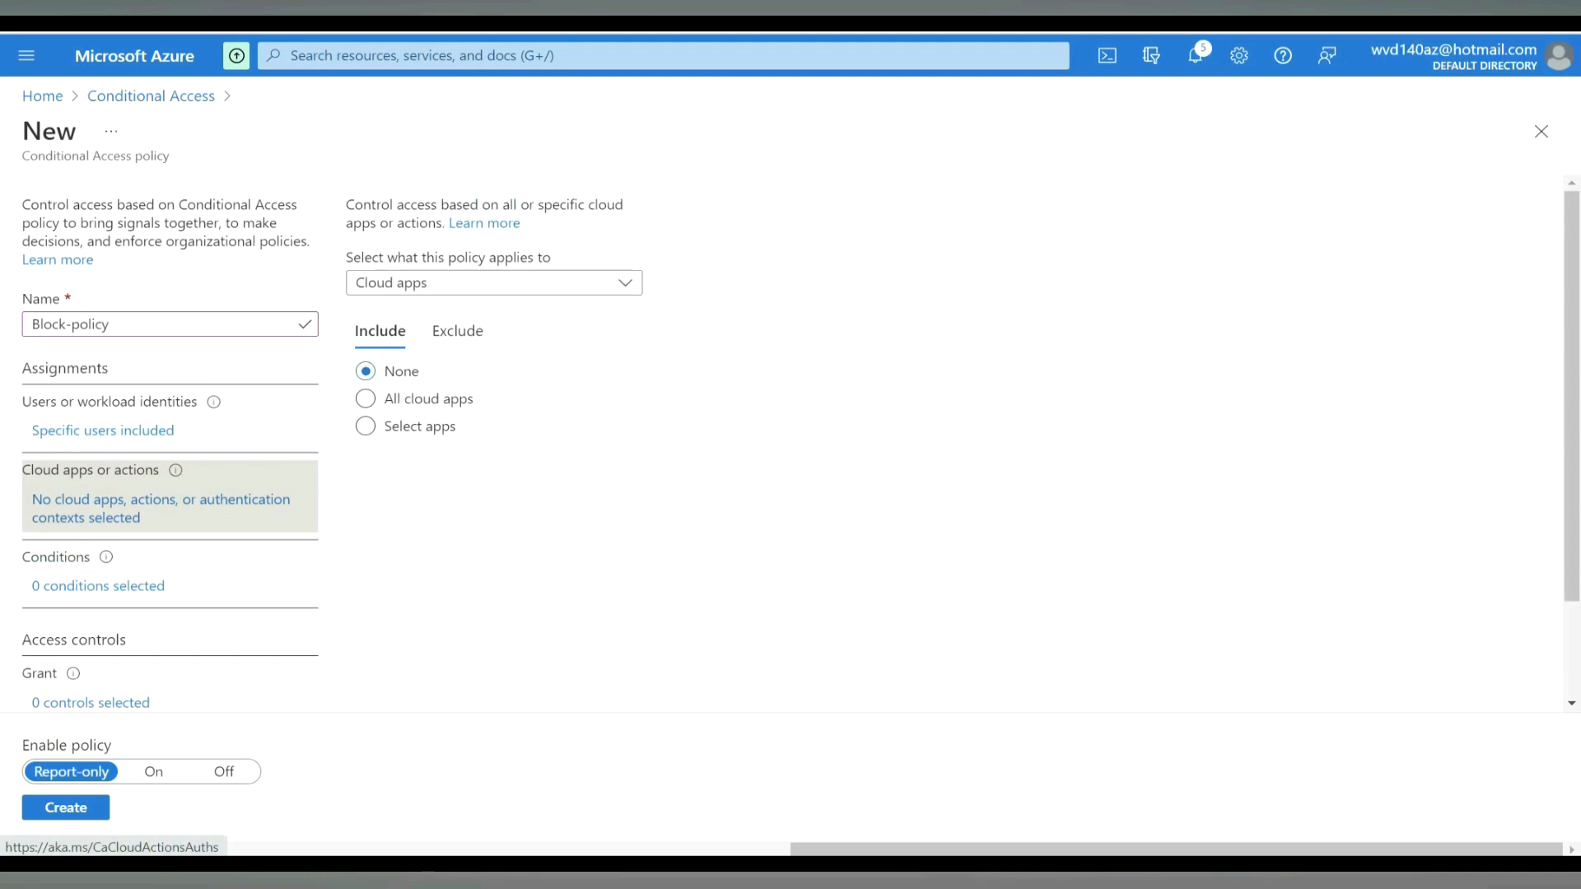
pyautogui.click(365, 426)
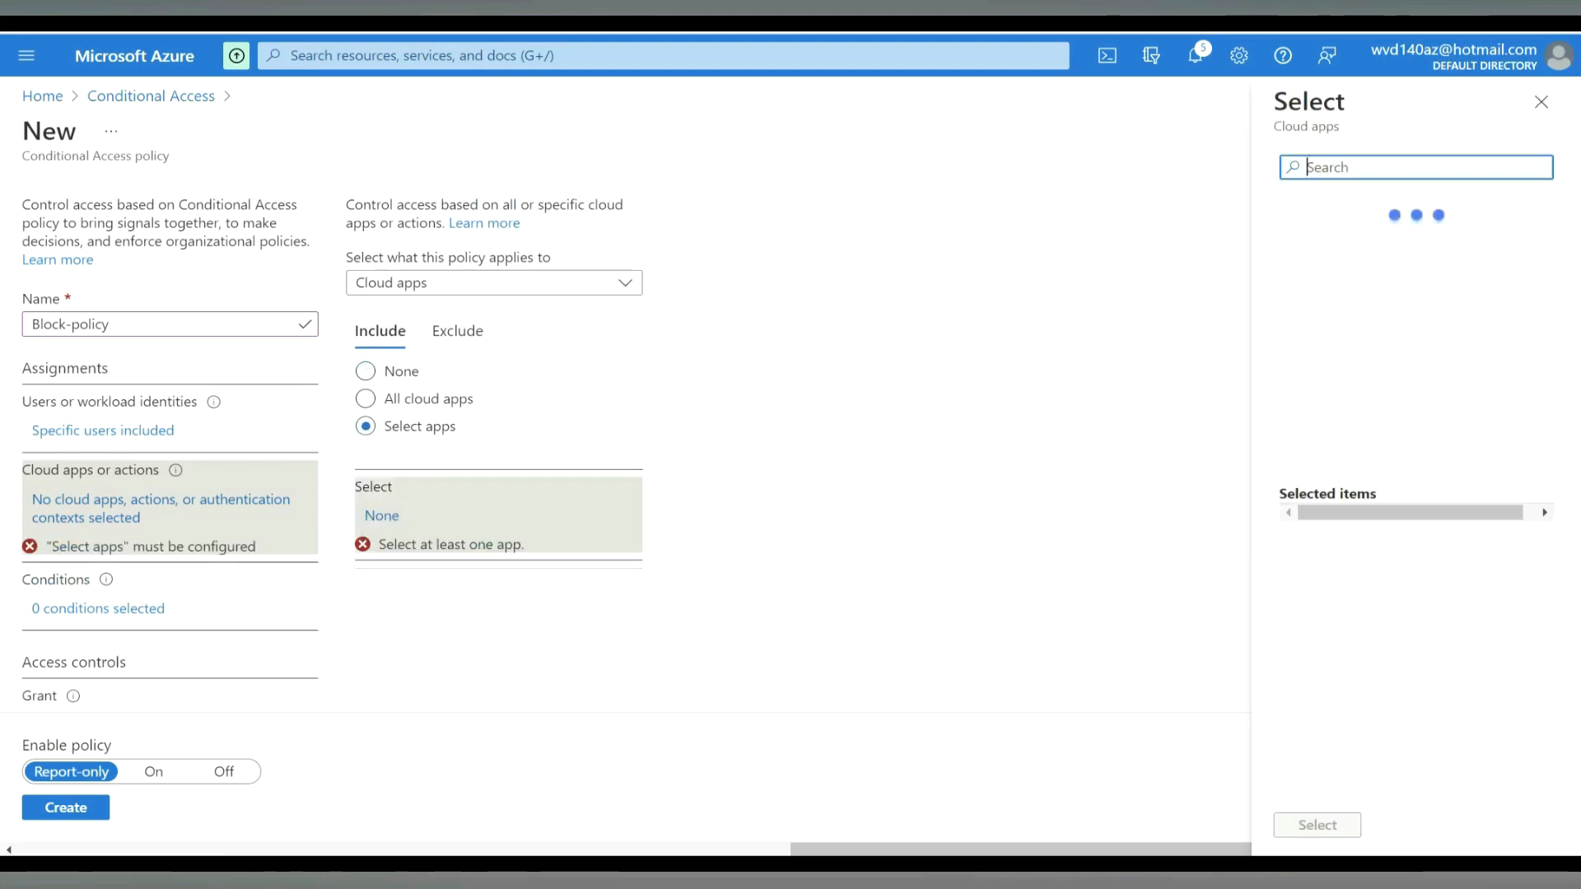
pyautogui.write('citri')
pyautogui.click(1147, 205)
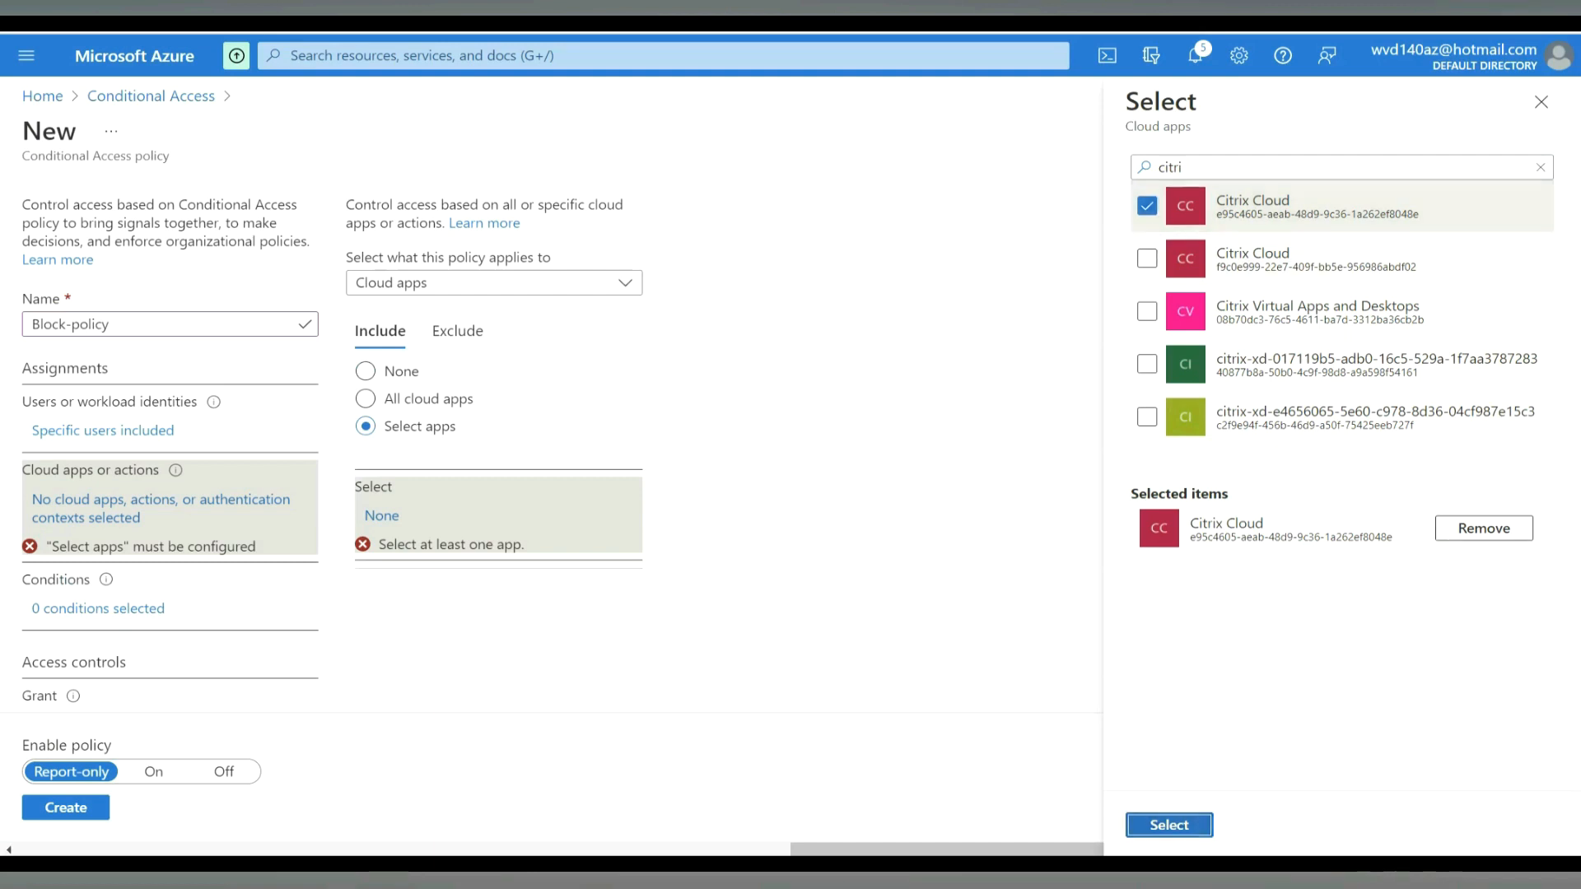
pyautogui.click(1170, 826)
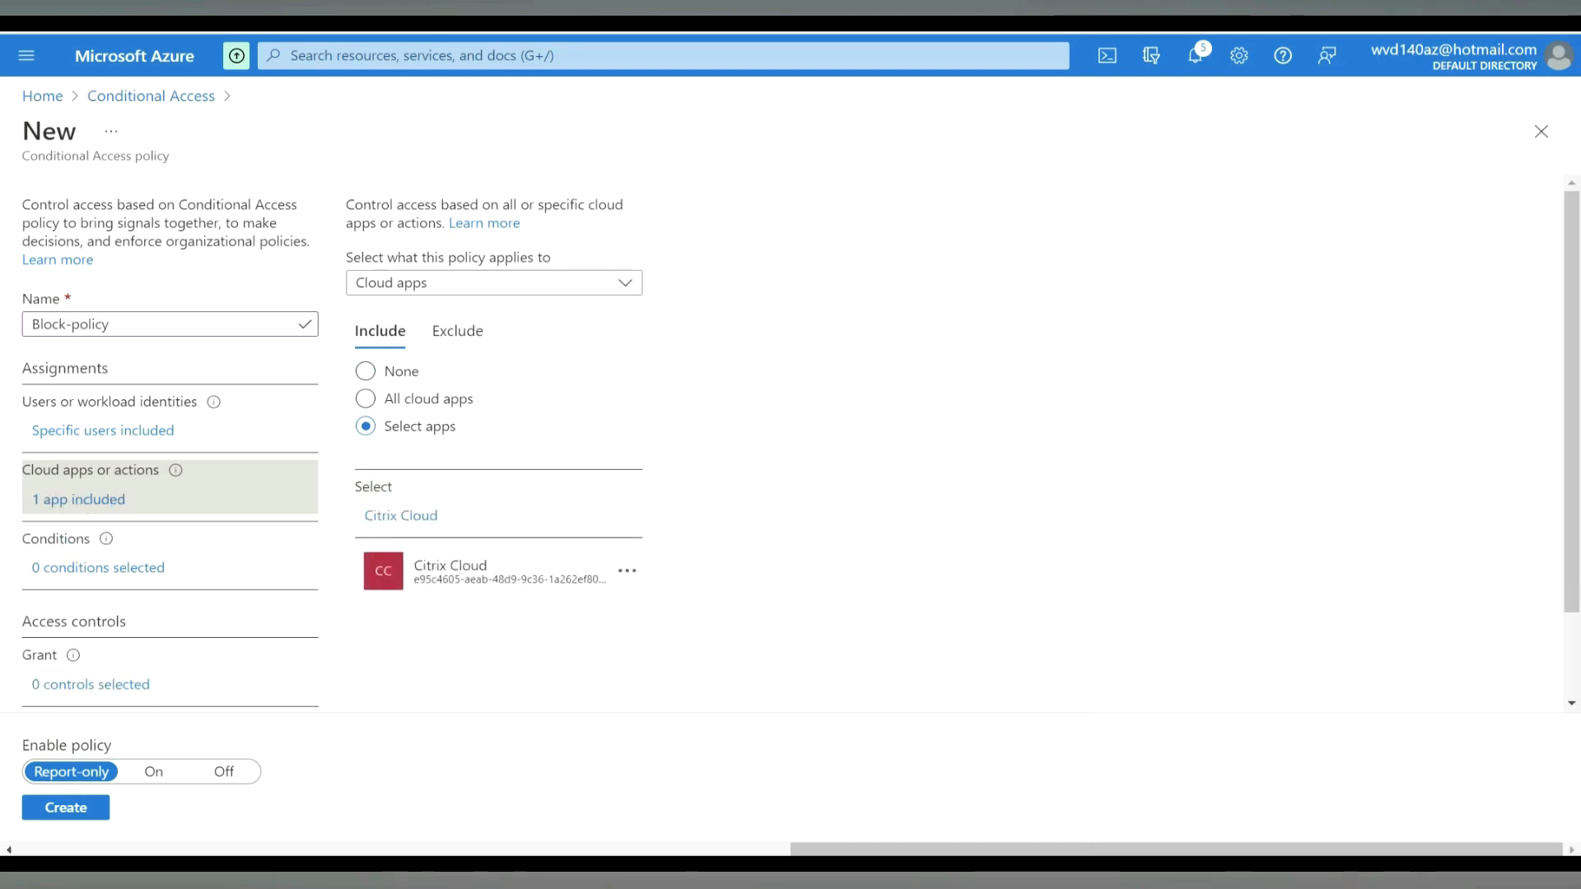
pyautogui.click(98, 568)
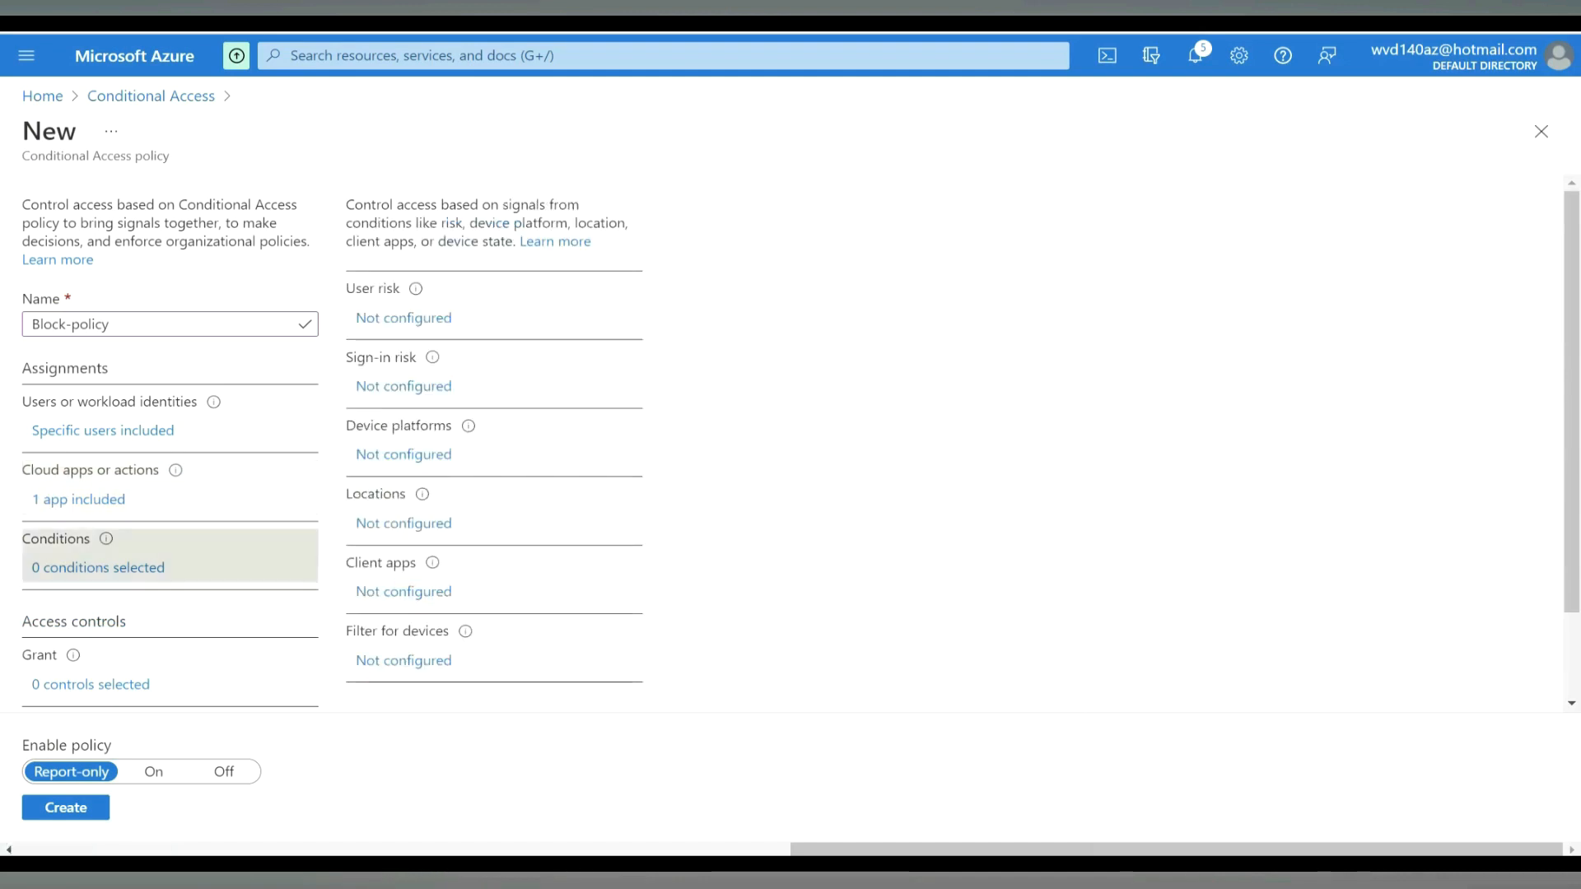
# Apply the location condition to any location, excluding My IP and MY Location.
pyautogui.click(403, 524)
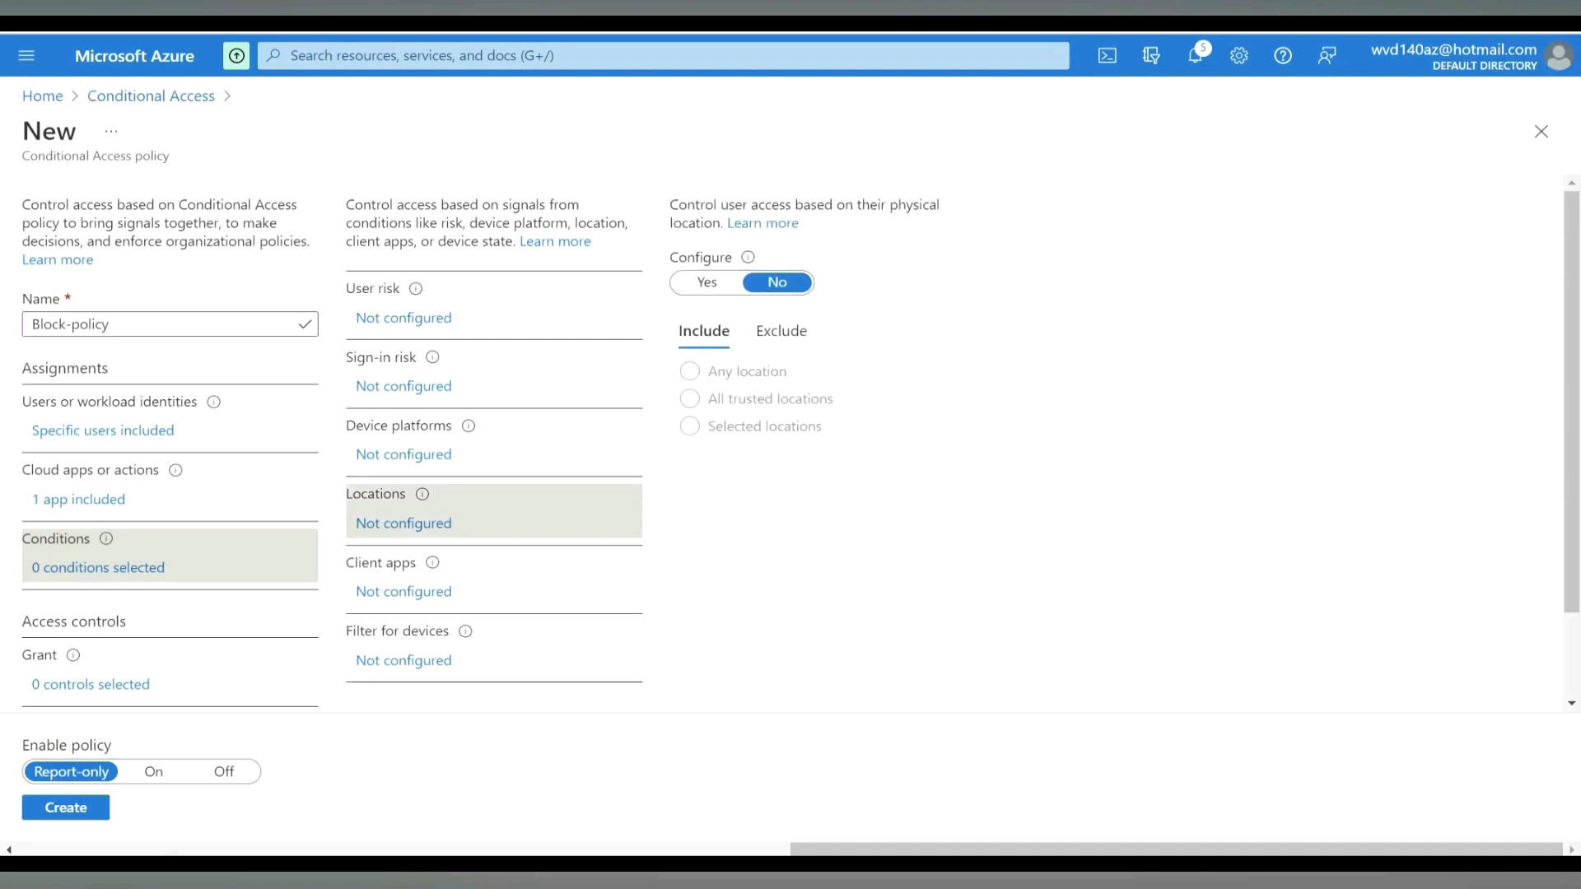
pyautogui.click(706, 282)
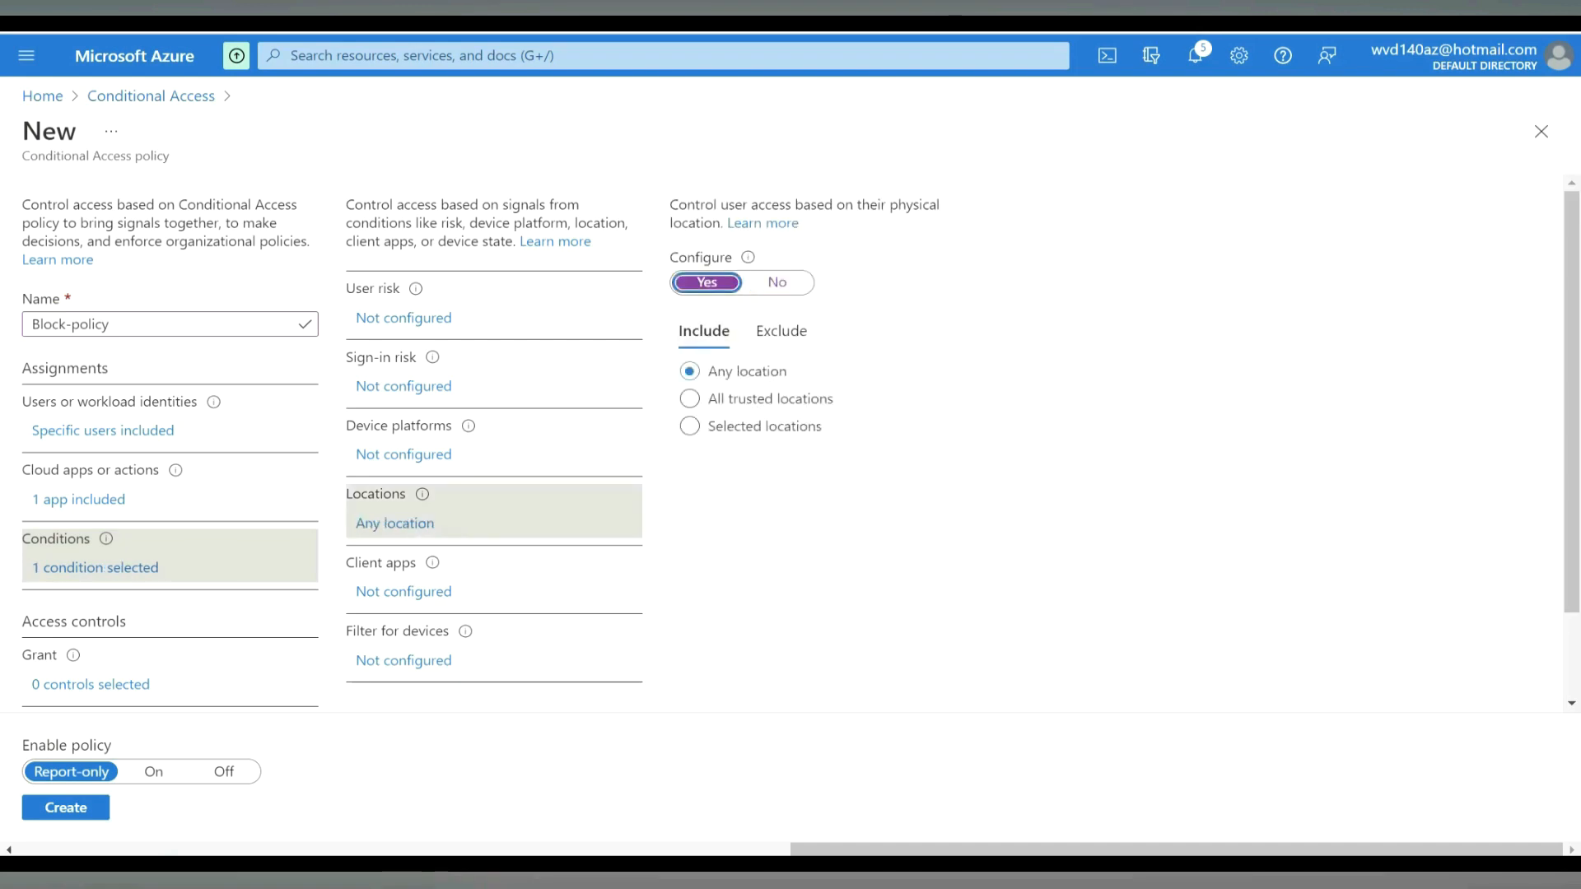
pyautogui.click(781, 331)
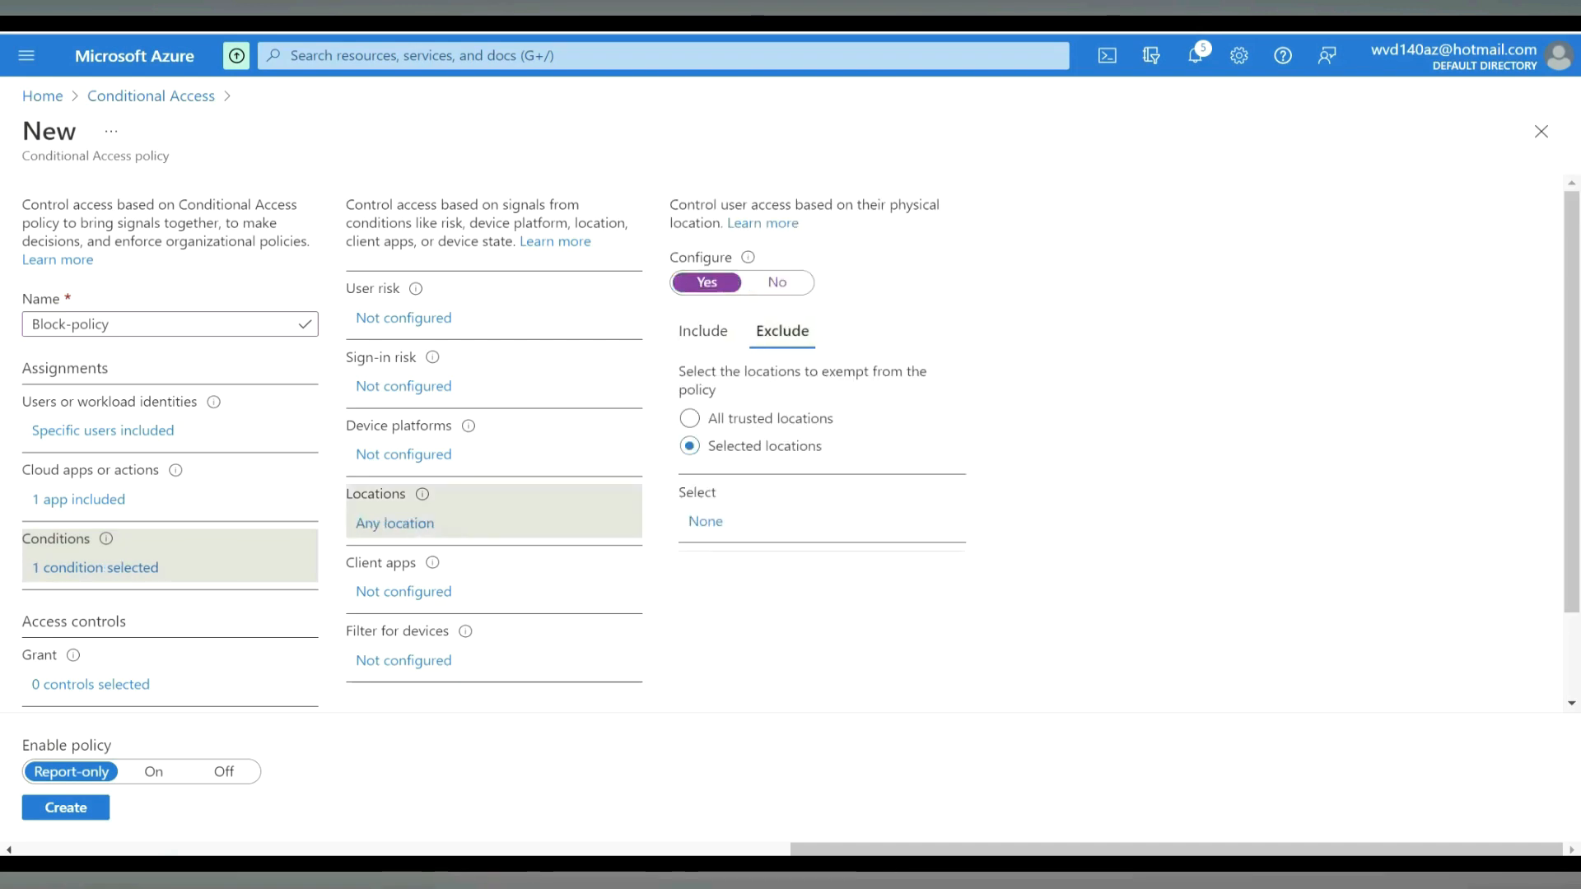
pyautogui.click(706, 521)
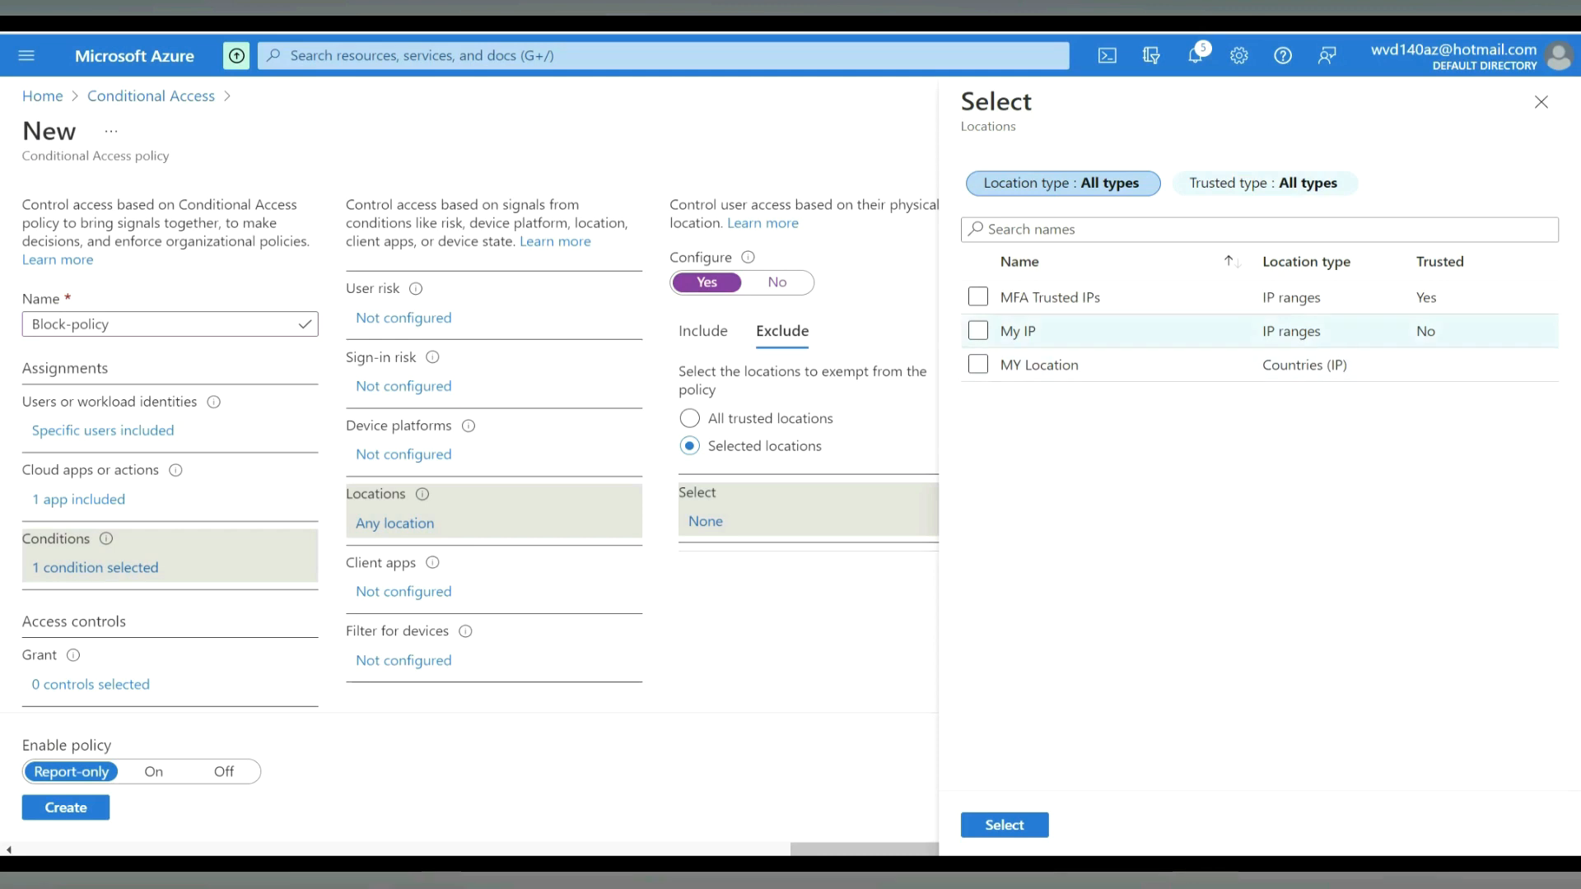
pyautogui.click(978, 331)
pyautogui.click(979, 365)
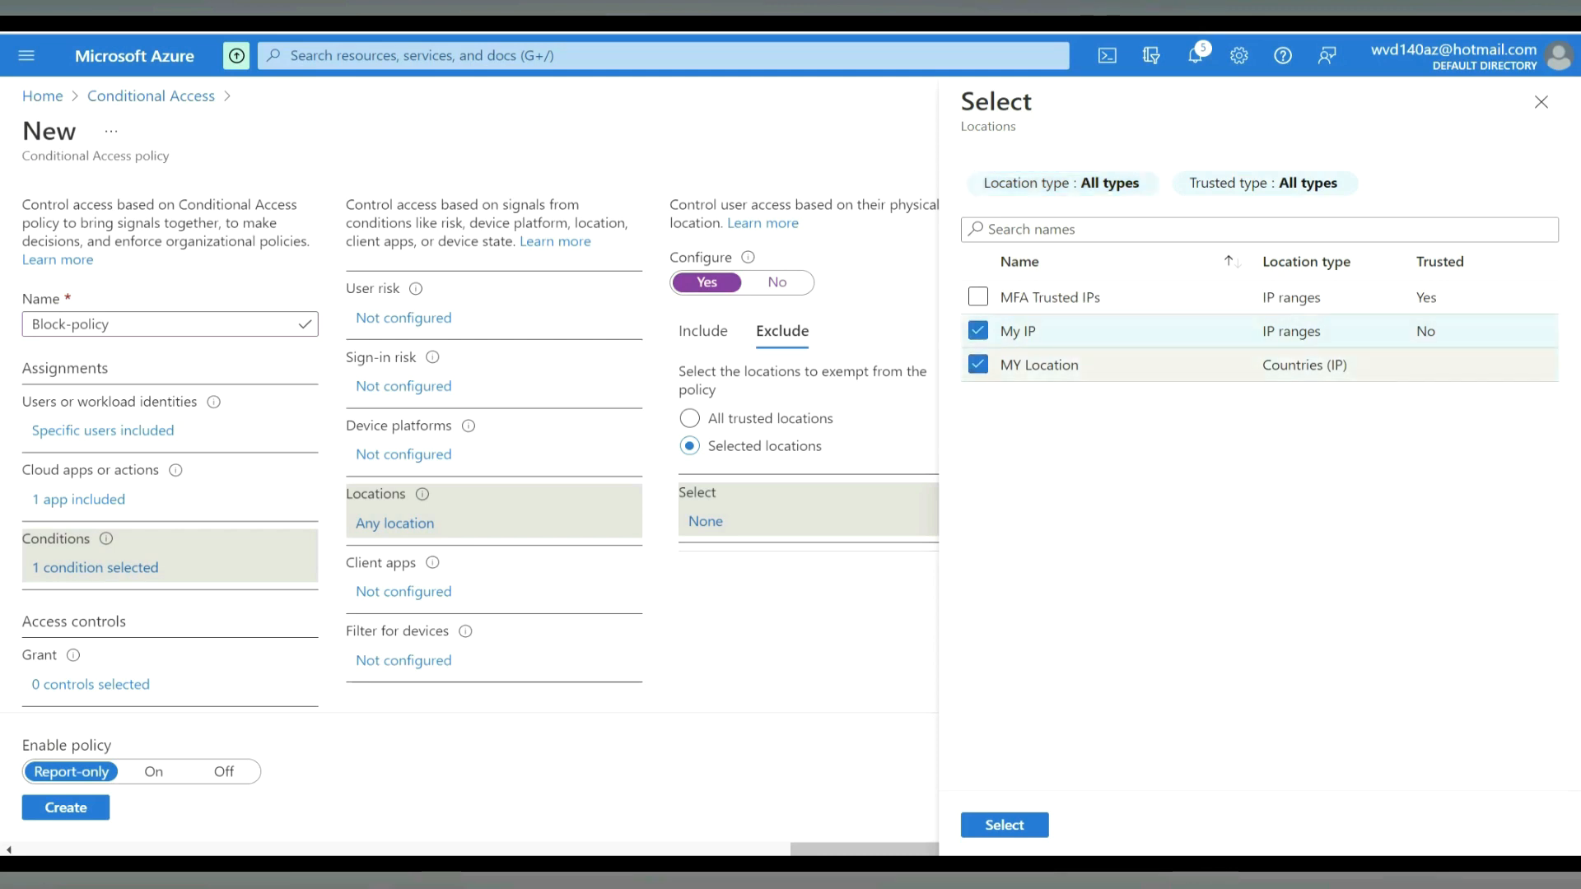
pyautogui.click(1035, 824)
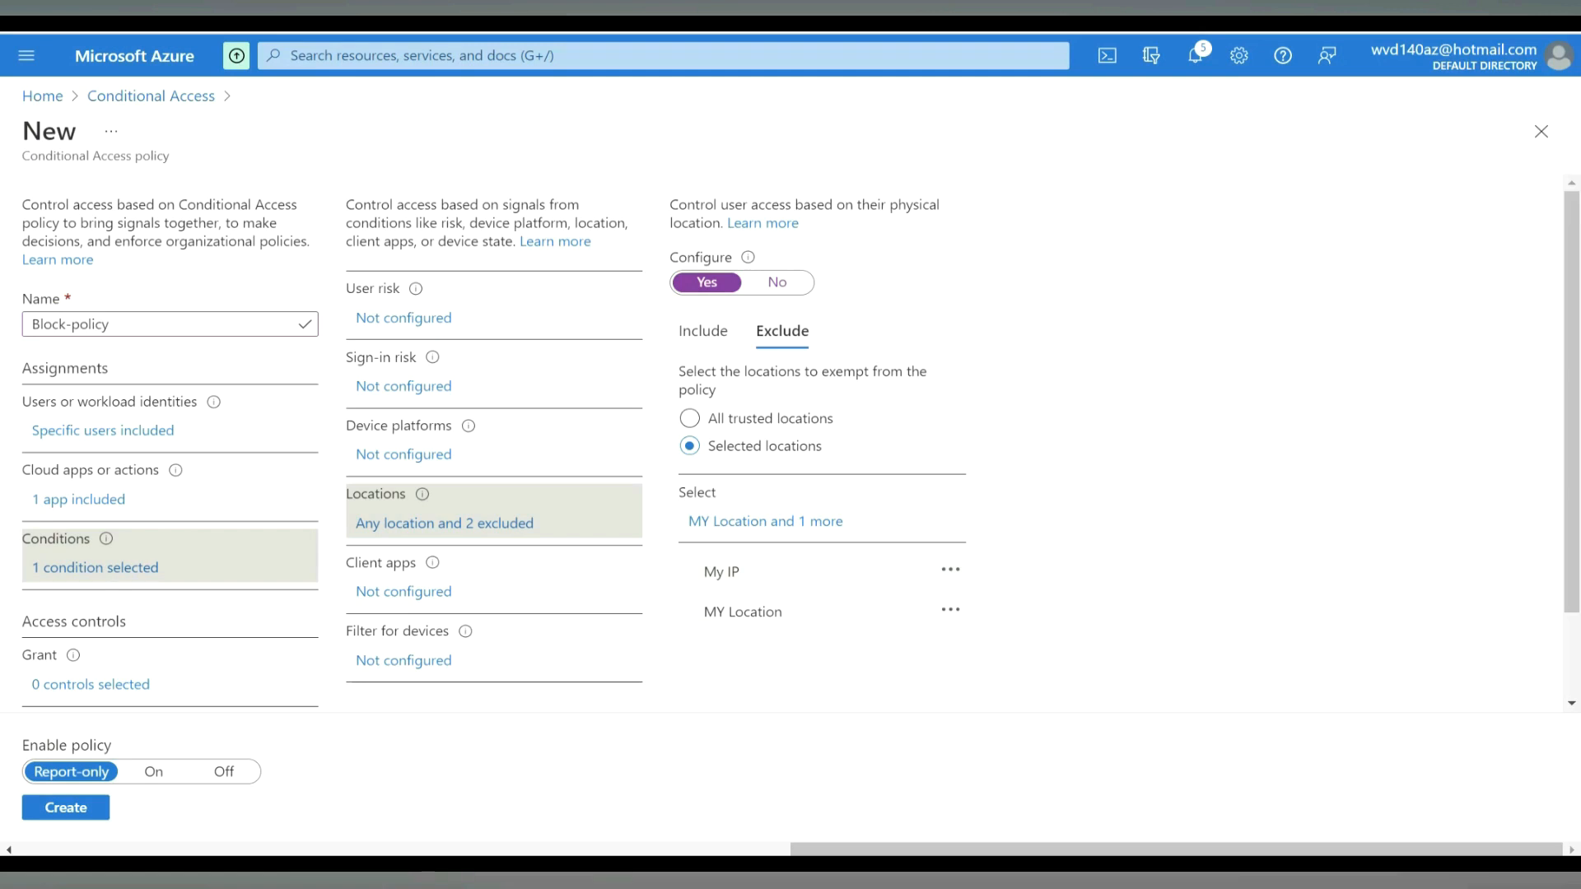
# Leave Client apps unchanged and bring up the Grant access controls.
pyautogui.click(404, 592)
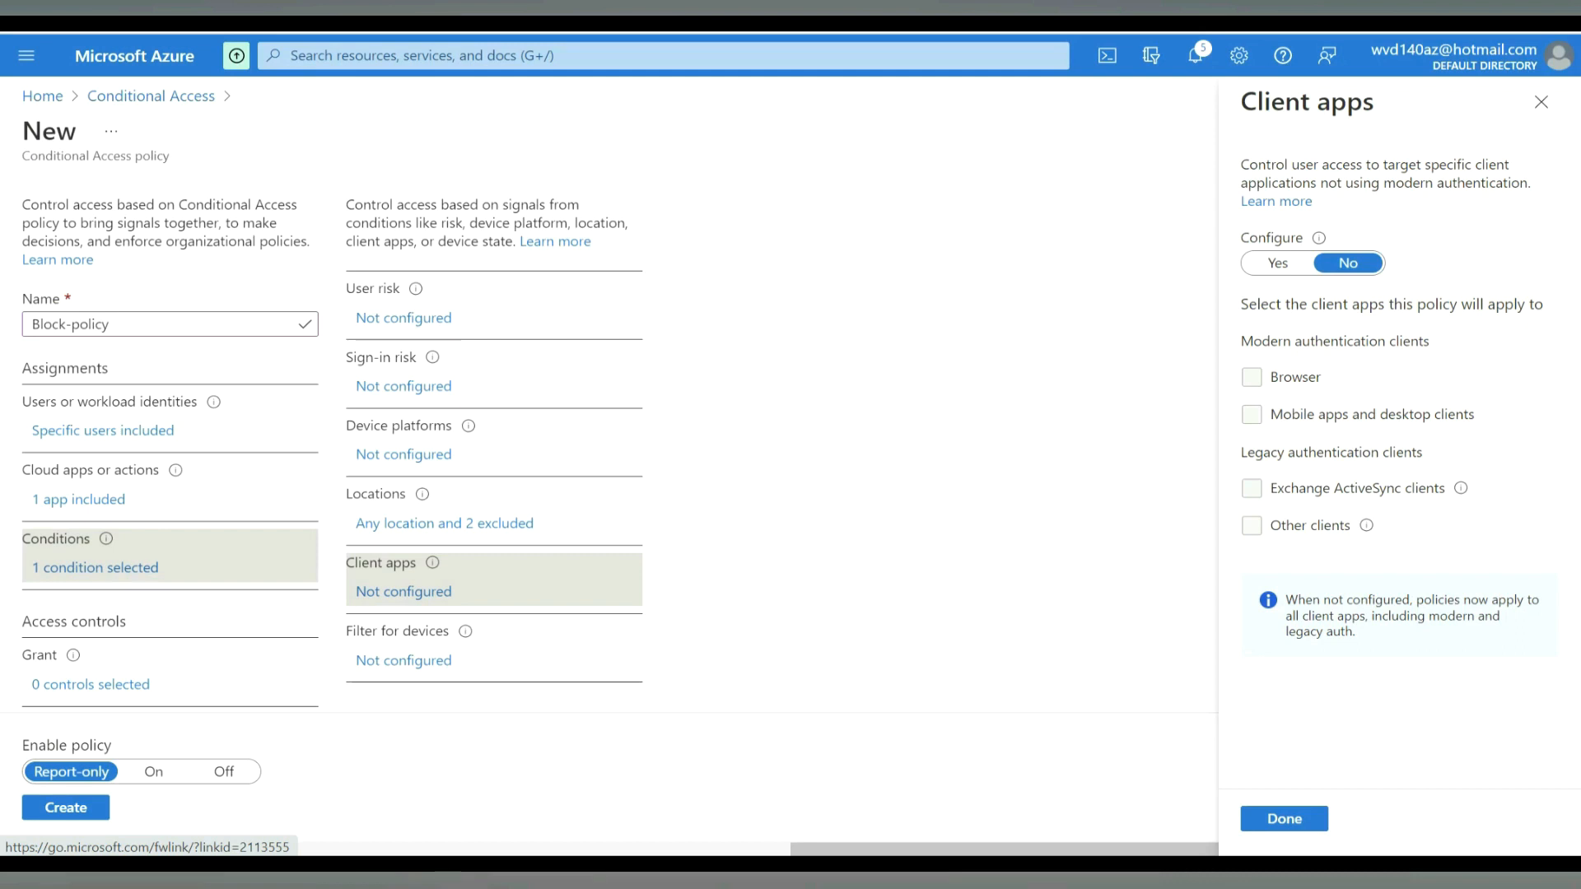
pyautogui.click(1284, 820)
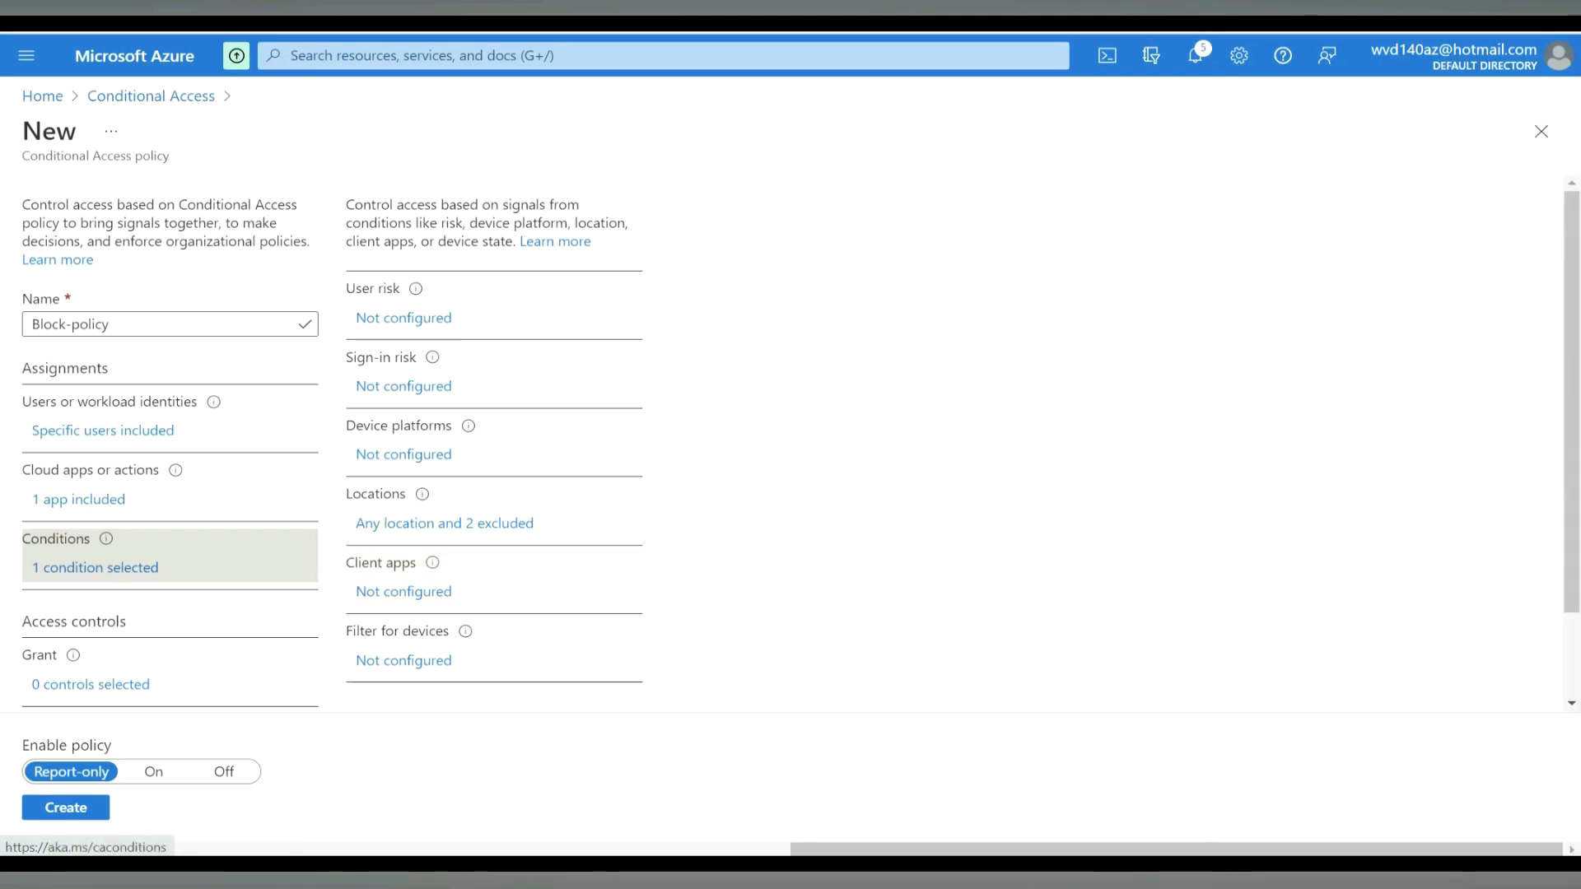
pyautogui.click(90, 685)
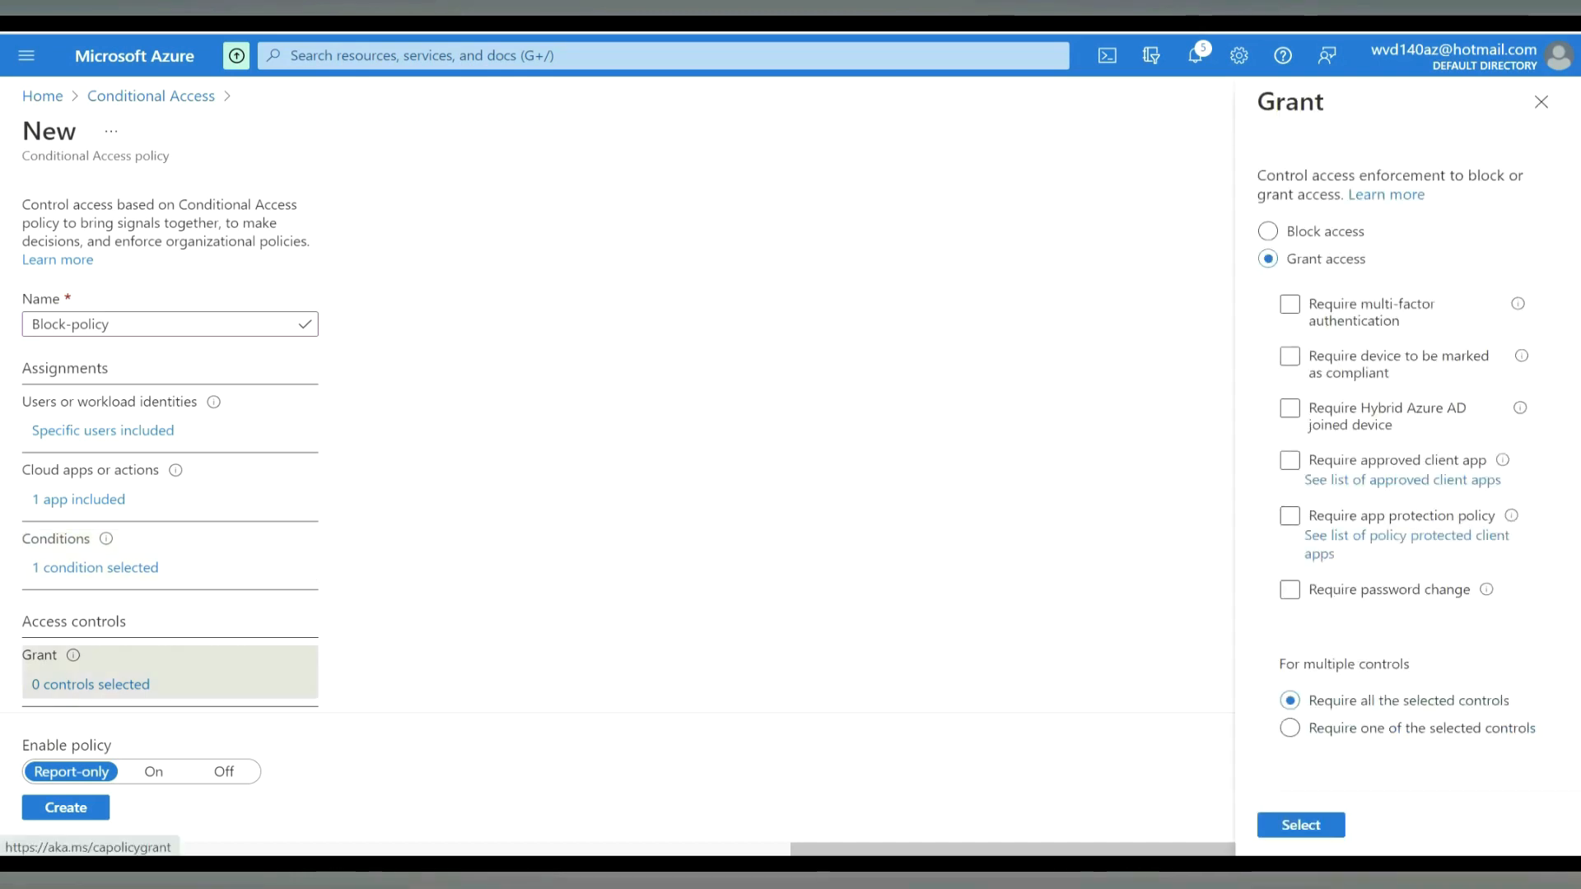
# Set Grant to Block access, switch the policy On, and create Block-policy.
pyautogui.click(1268, 231)
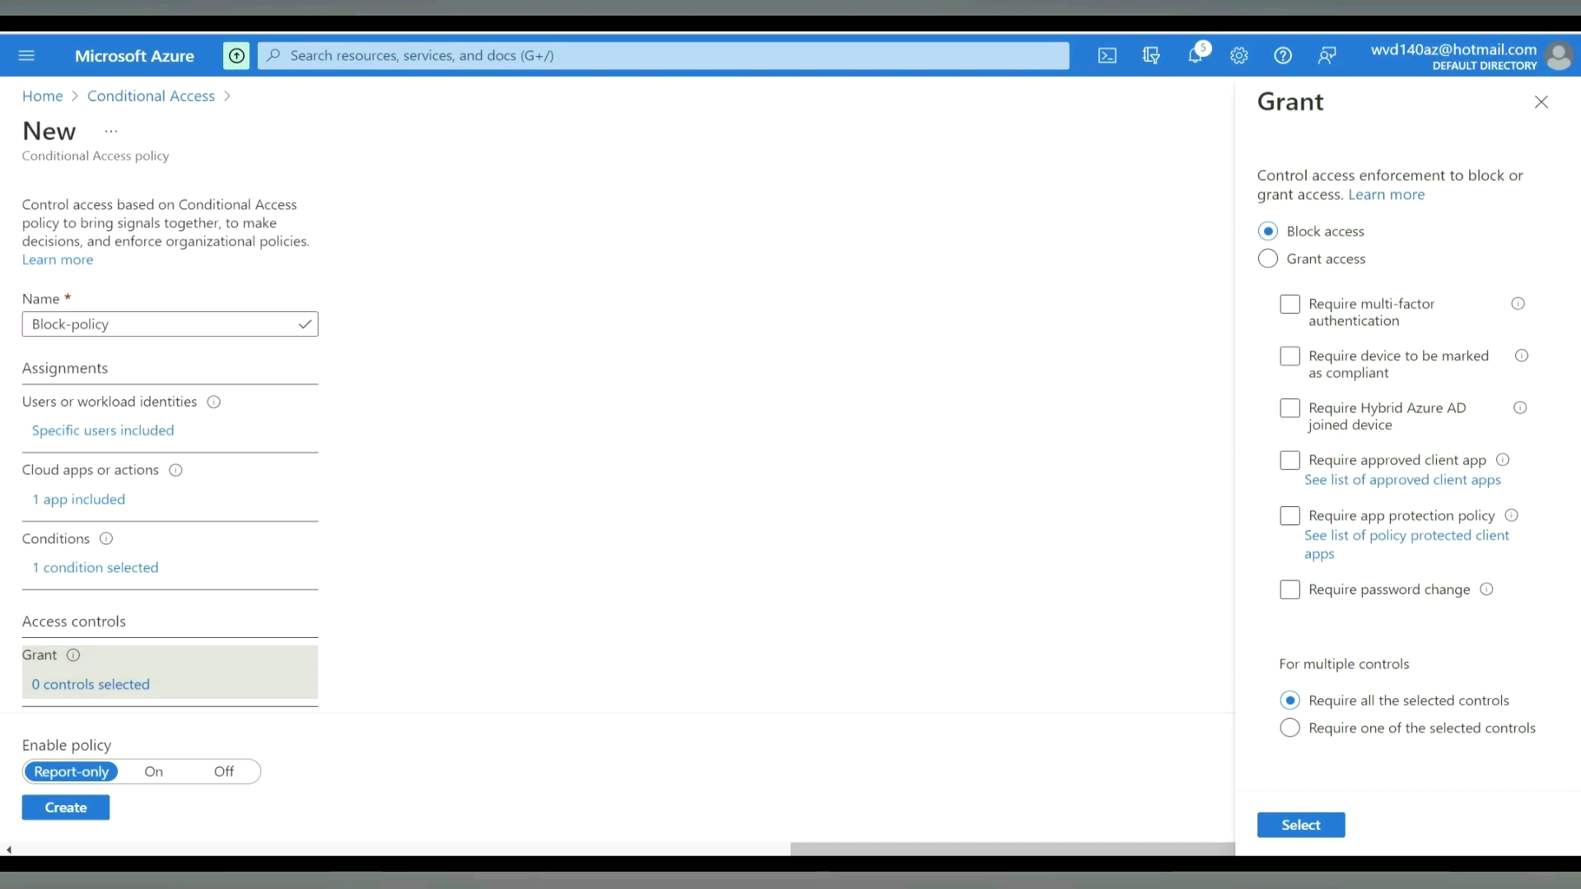
pyautogui.click(1301, 825)
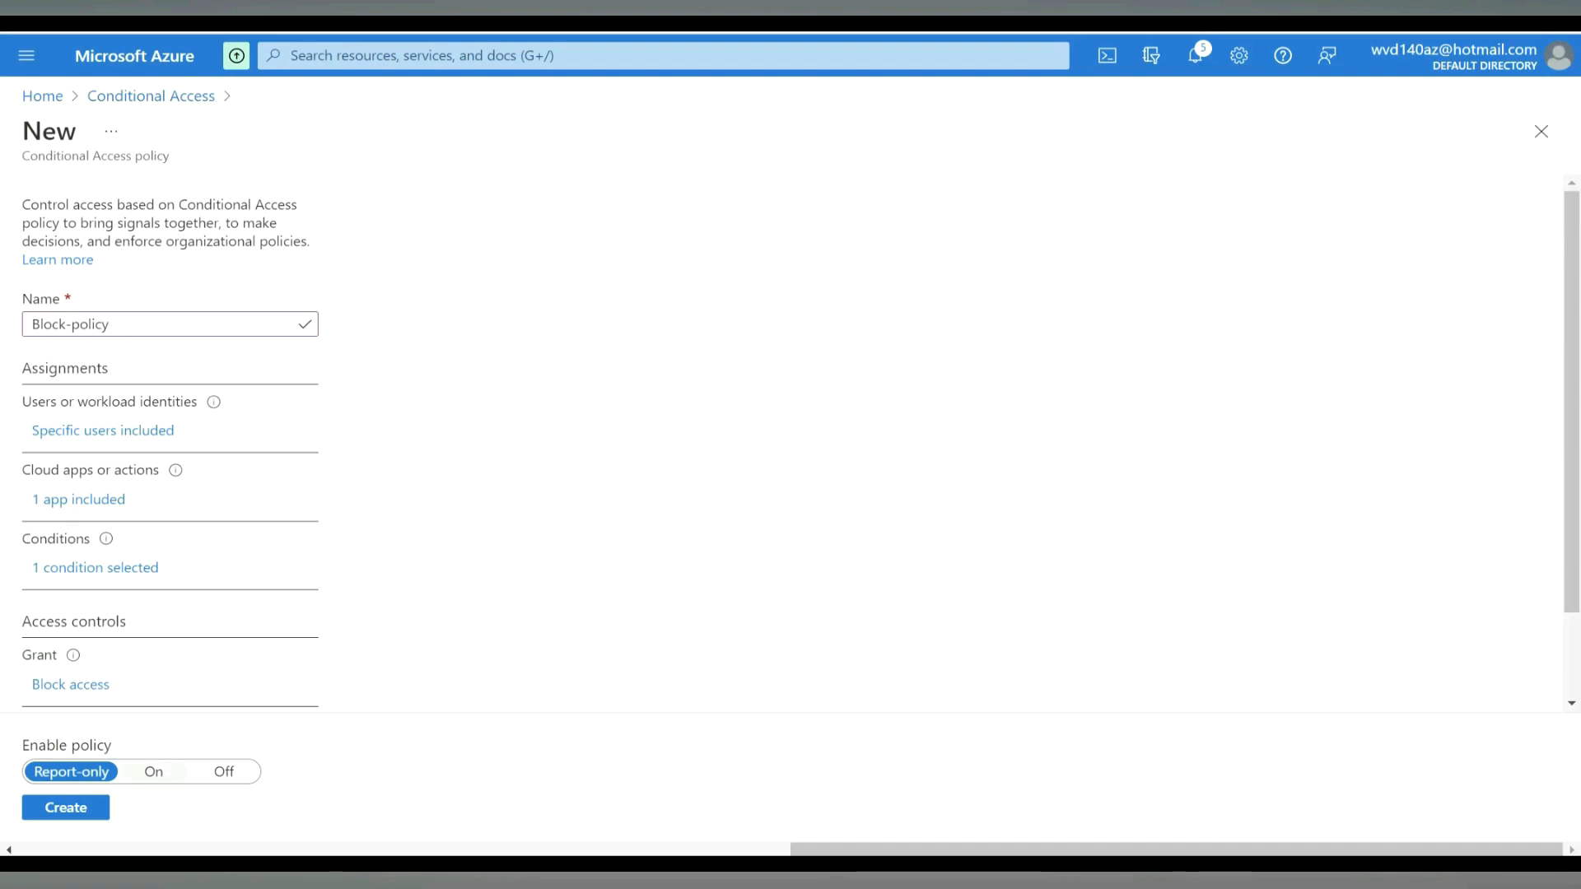
pyautogui.click(154, 773)
pyautogui.click(66, 808)
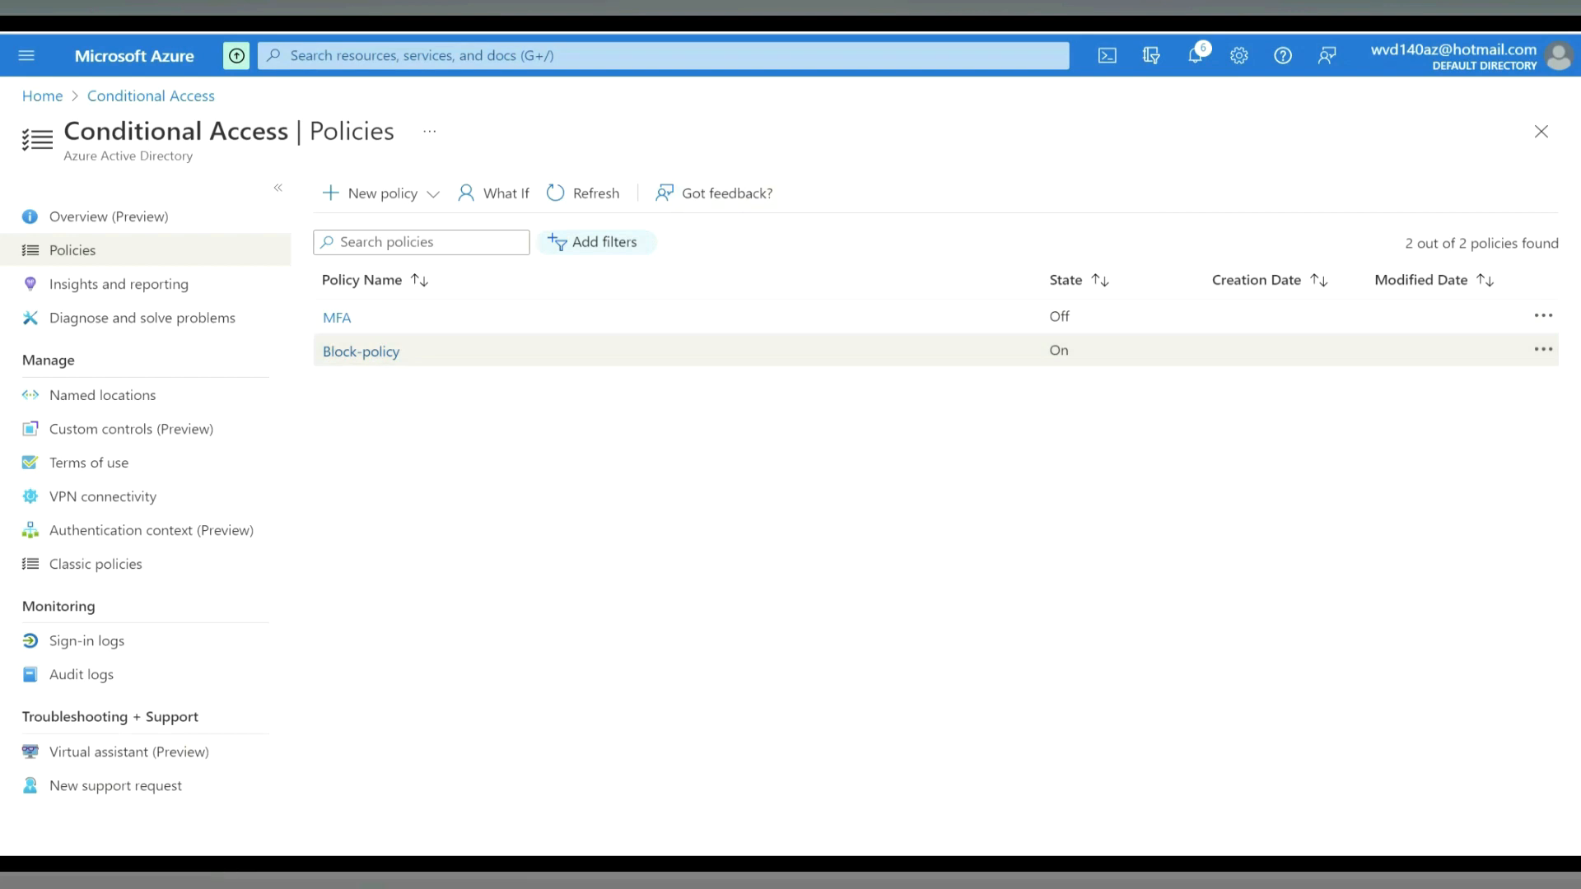
# In a new InPrivate window, sign in as the test user and answer Stay signed in.
pyautogui.click(1562, 18)
pyautogui.click(1433, 99)
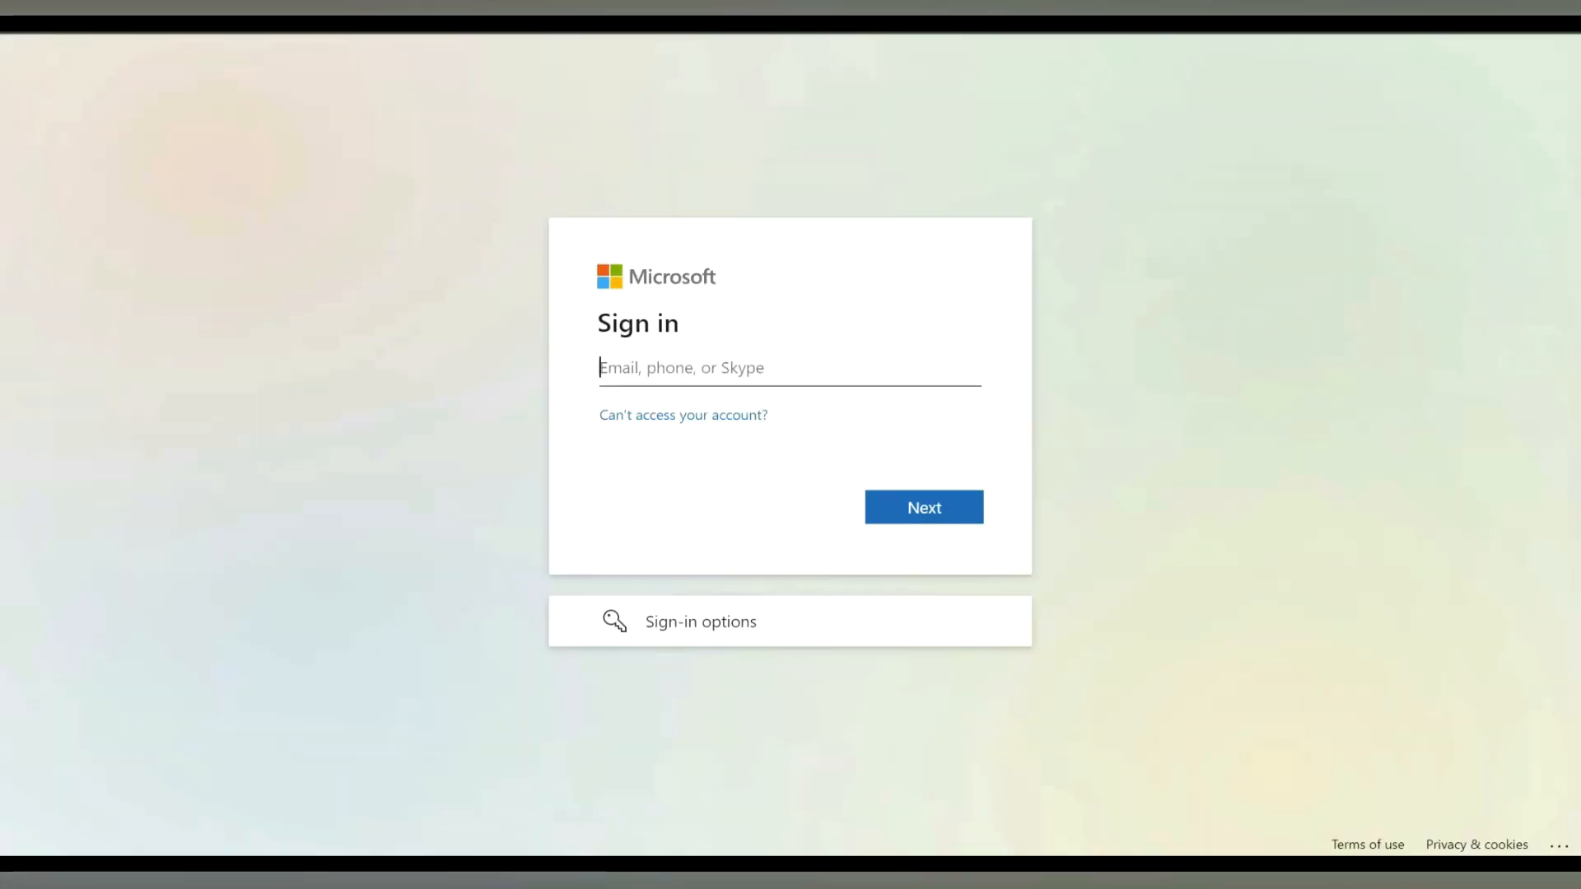
pyautogui.hotkey('ctrl', 'v')
pyautogui.press('Return')
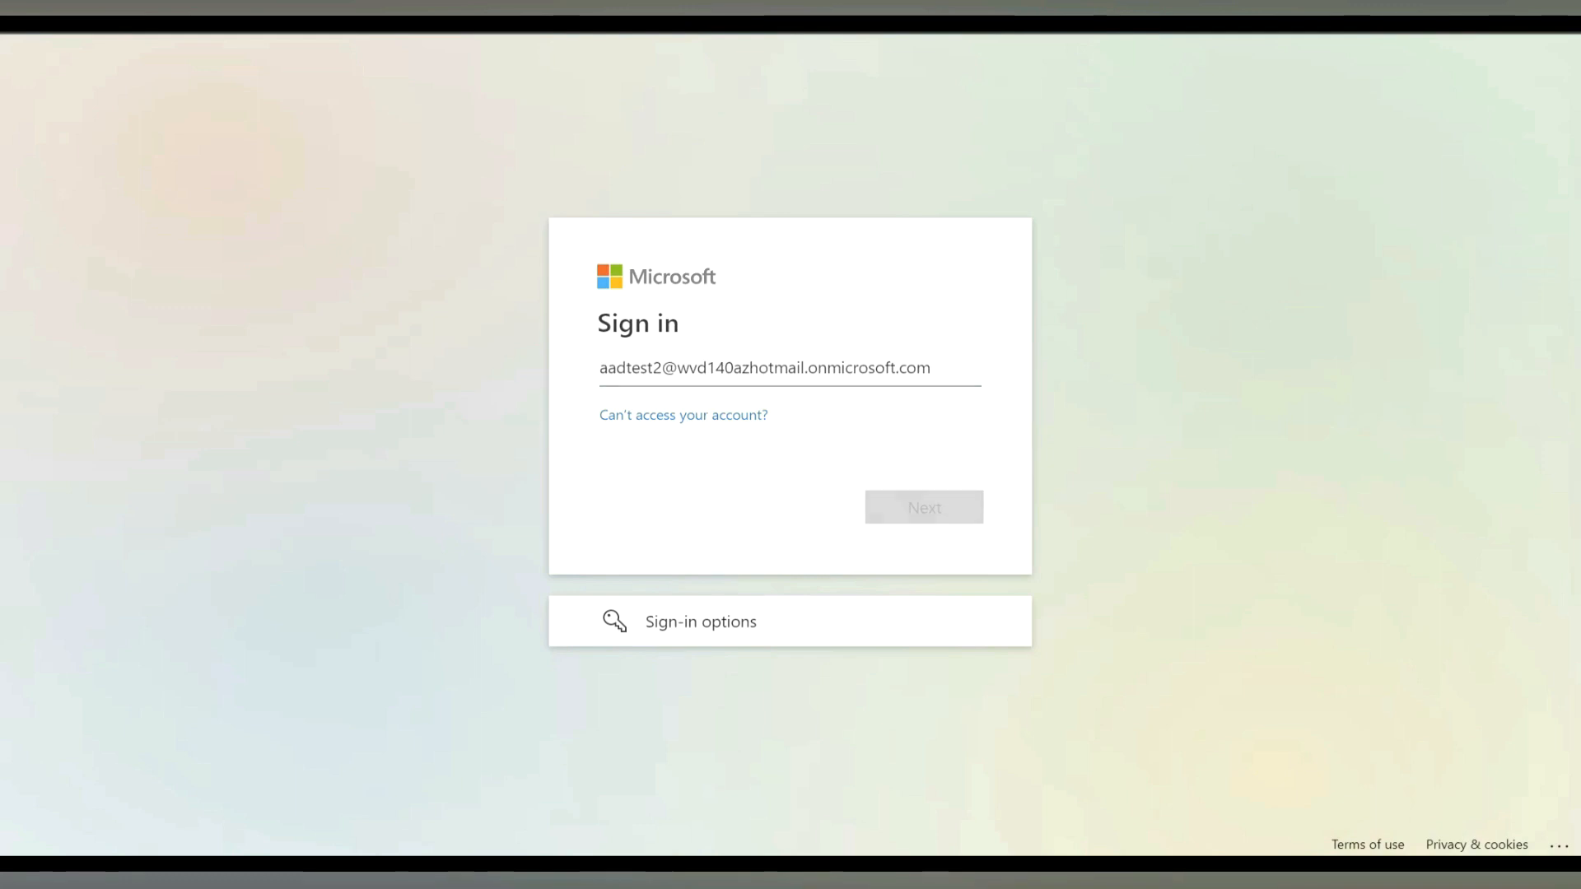
pyautogui.write('•••••••')
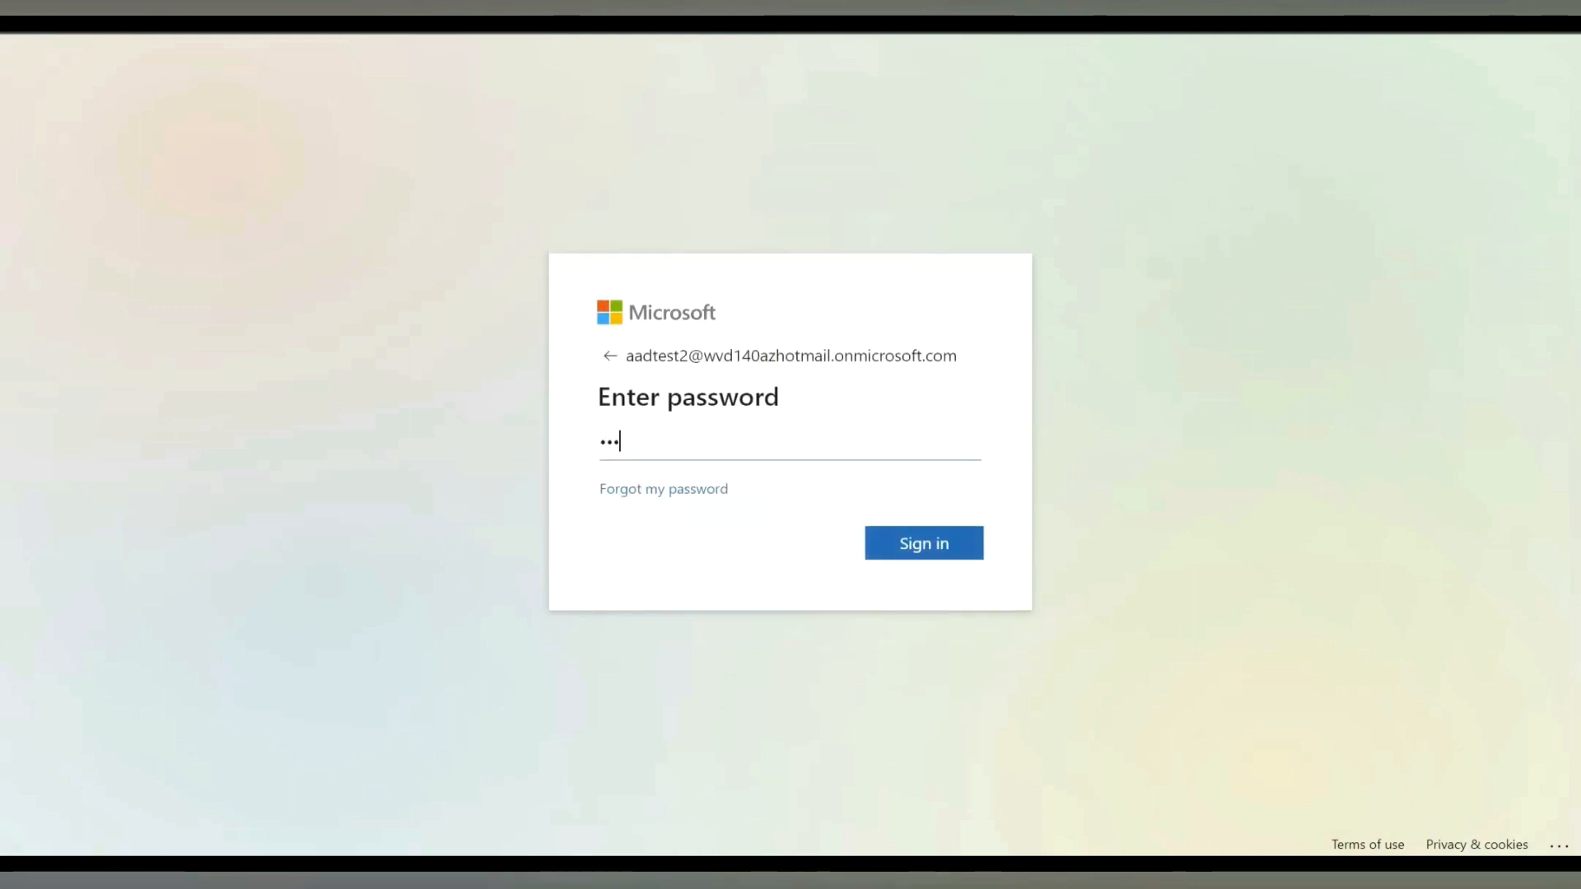
pyautogui.write('••••••')
pyautogui.press('Return')
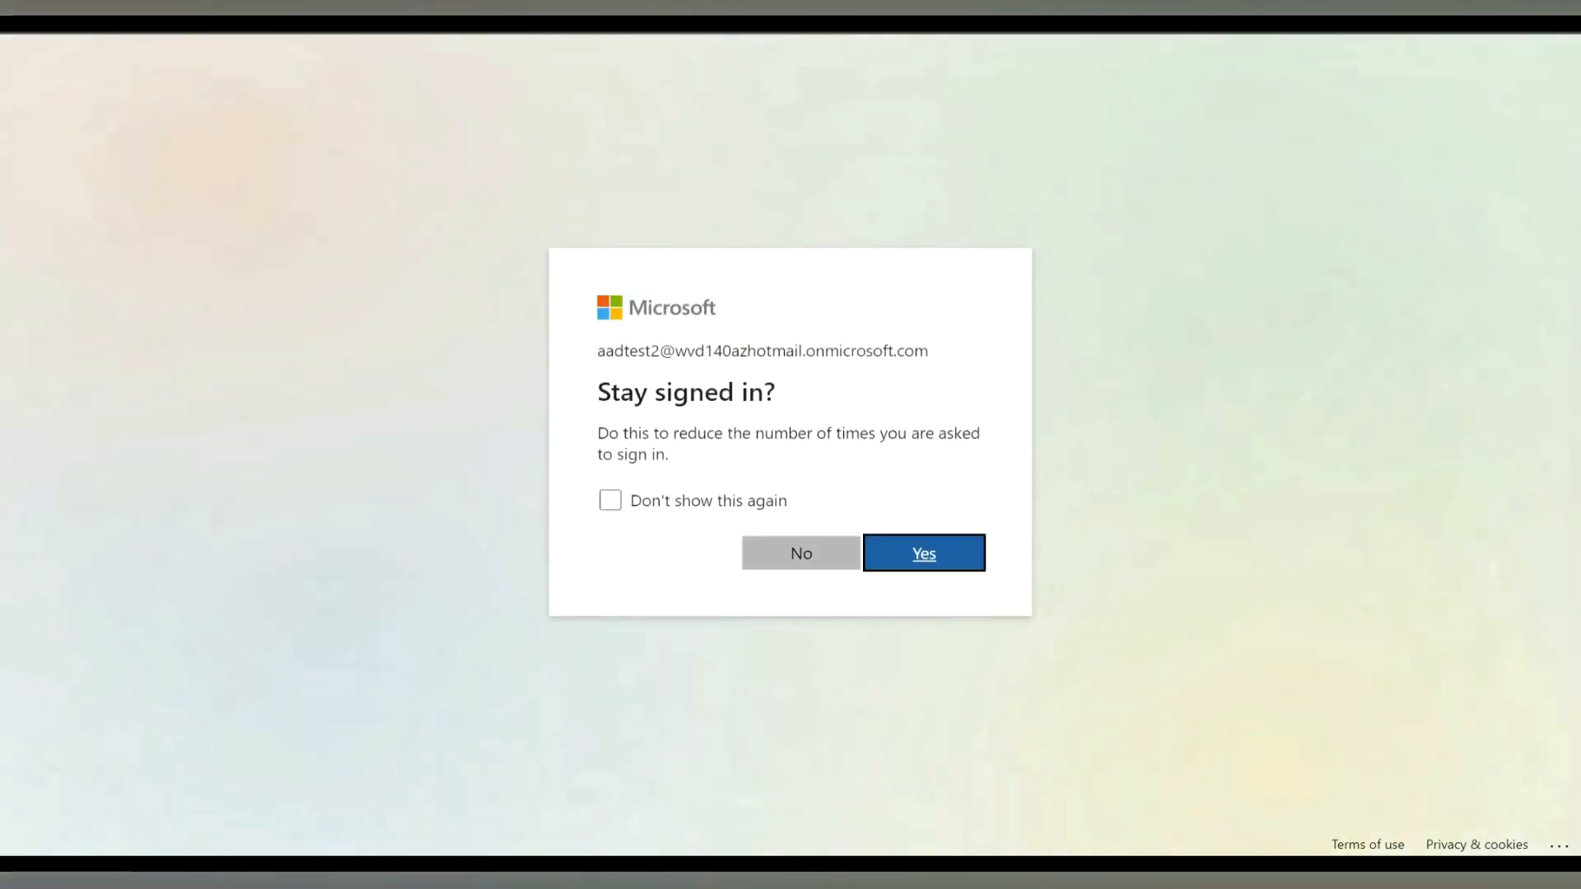
pyautogui.click(801, 554)
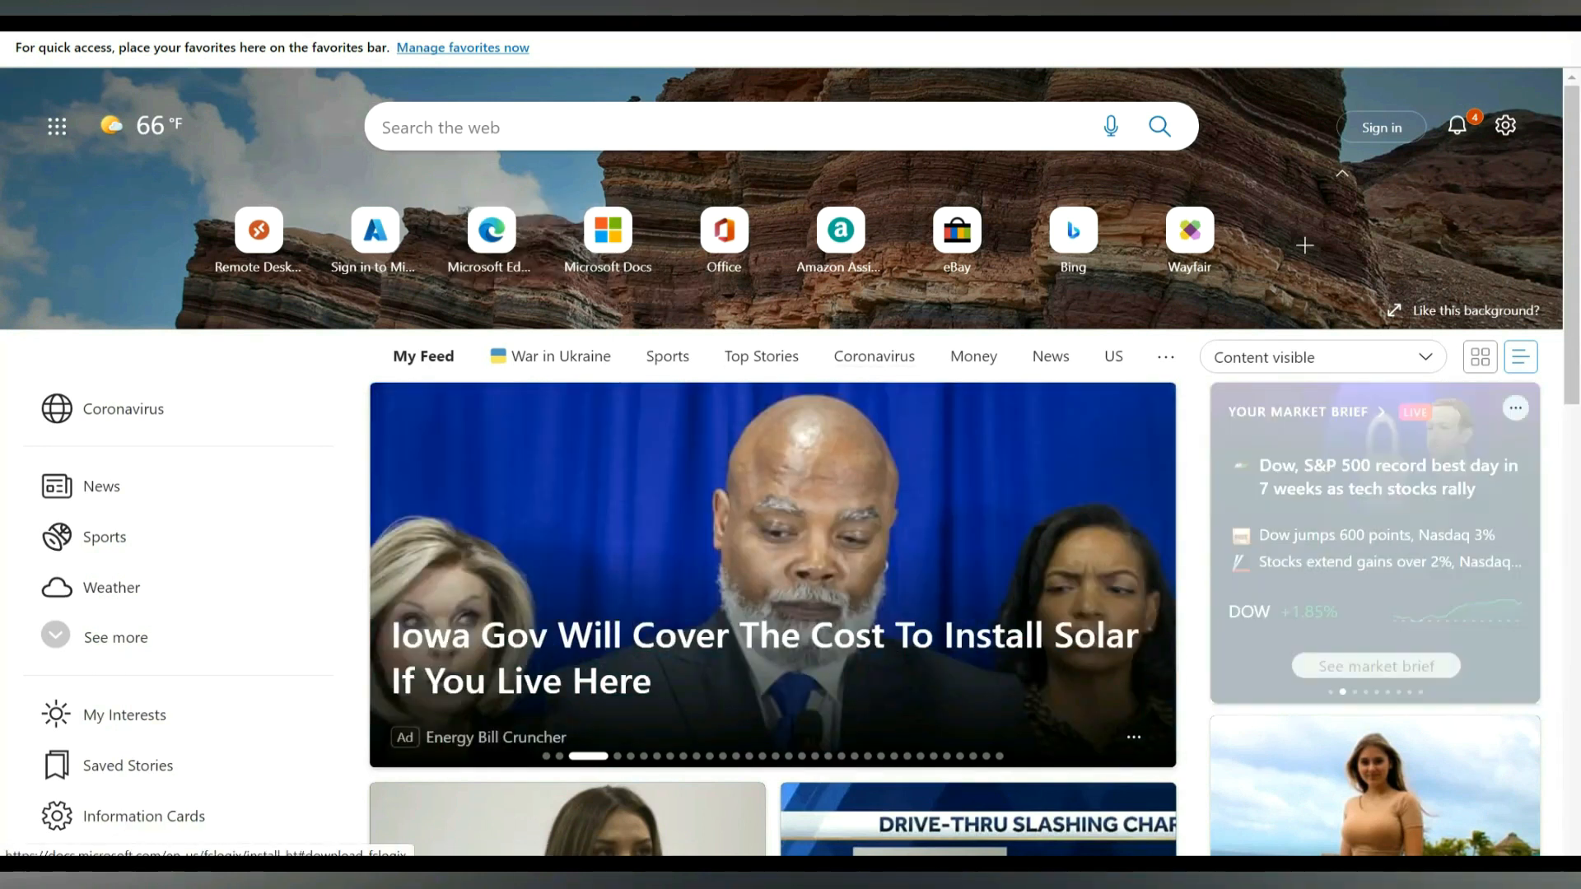
# Go to the mindware.cloud.com Citrix Workspace and sign in with the saved test account.
pyautogui.write('min')
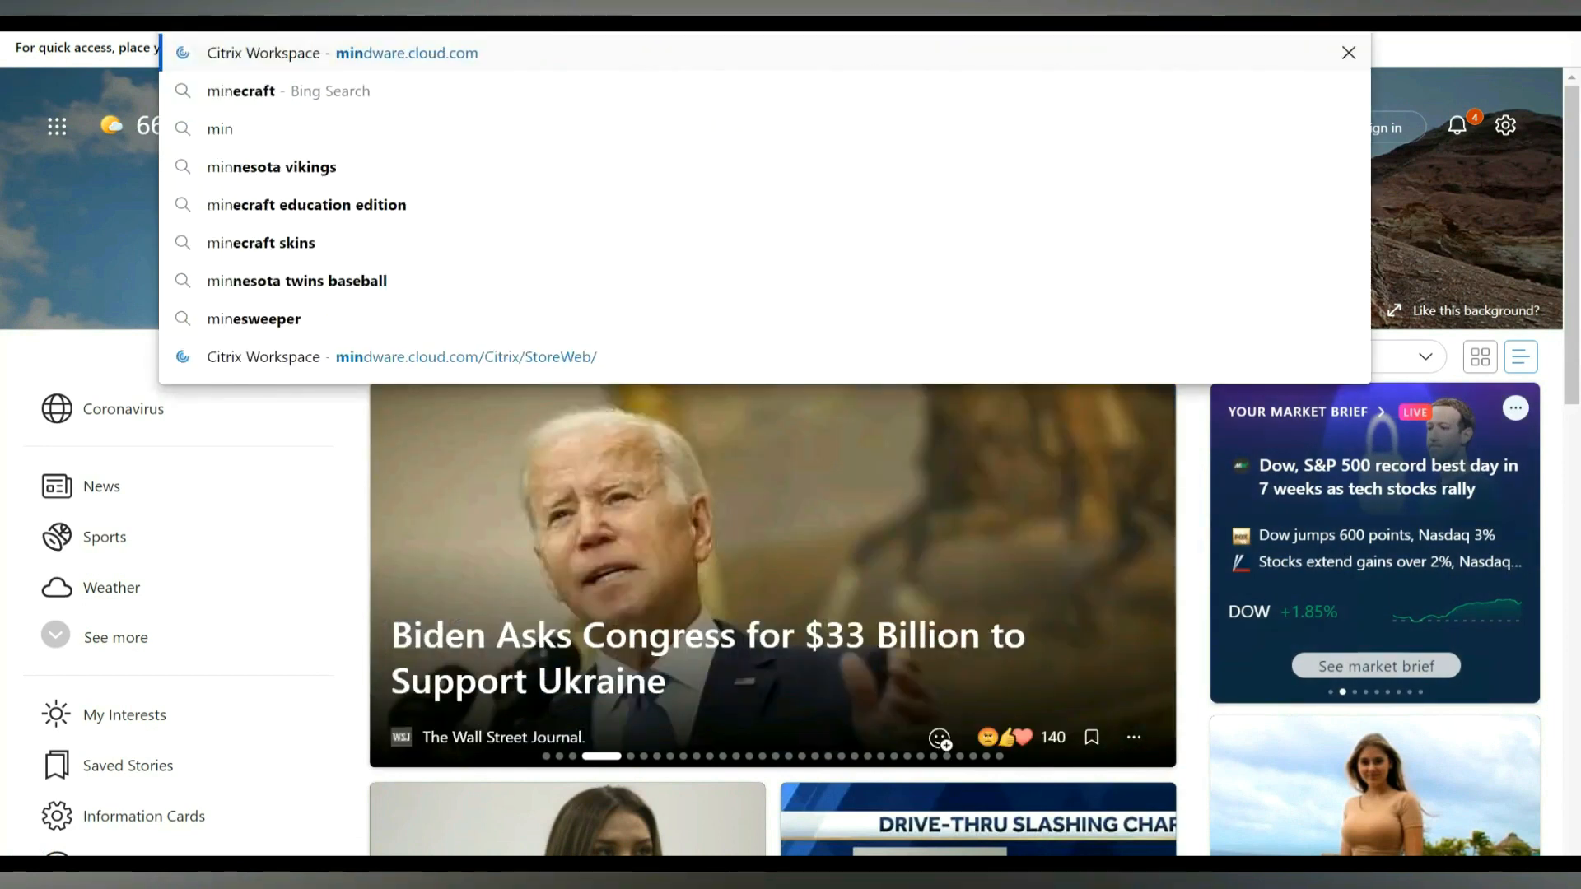
pyautogui.press('Return')
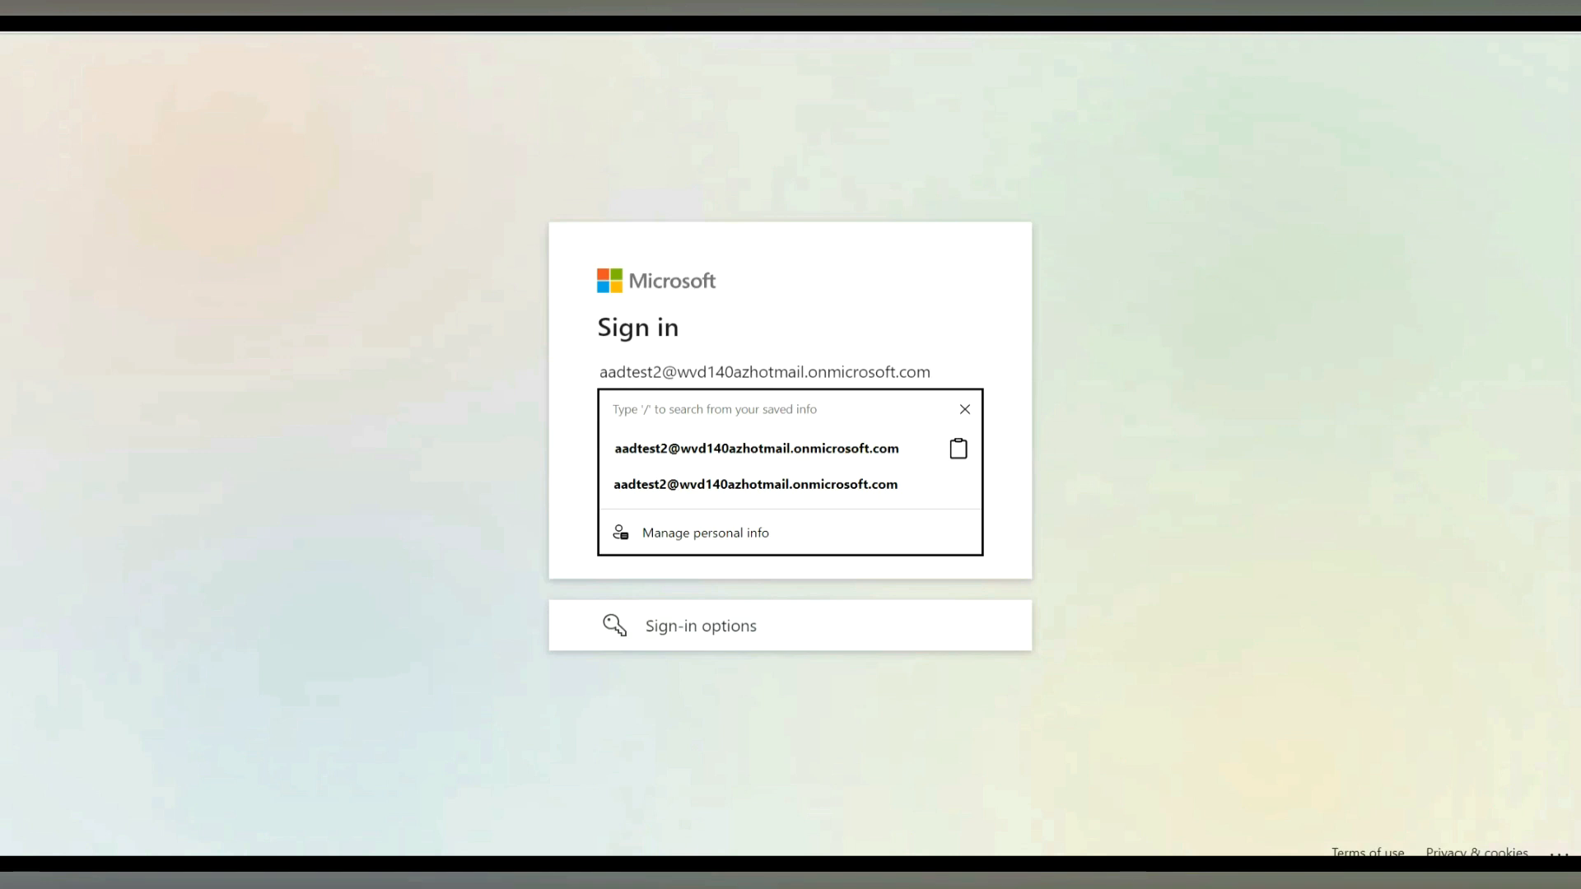
pyautogui.click(756, 449)
pyautogui.click(924, 512)
pyautogui.write('•••••••••••••')
pyautogui.press('Return')
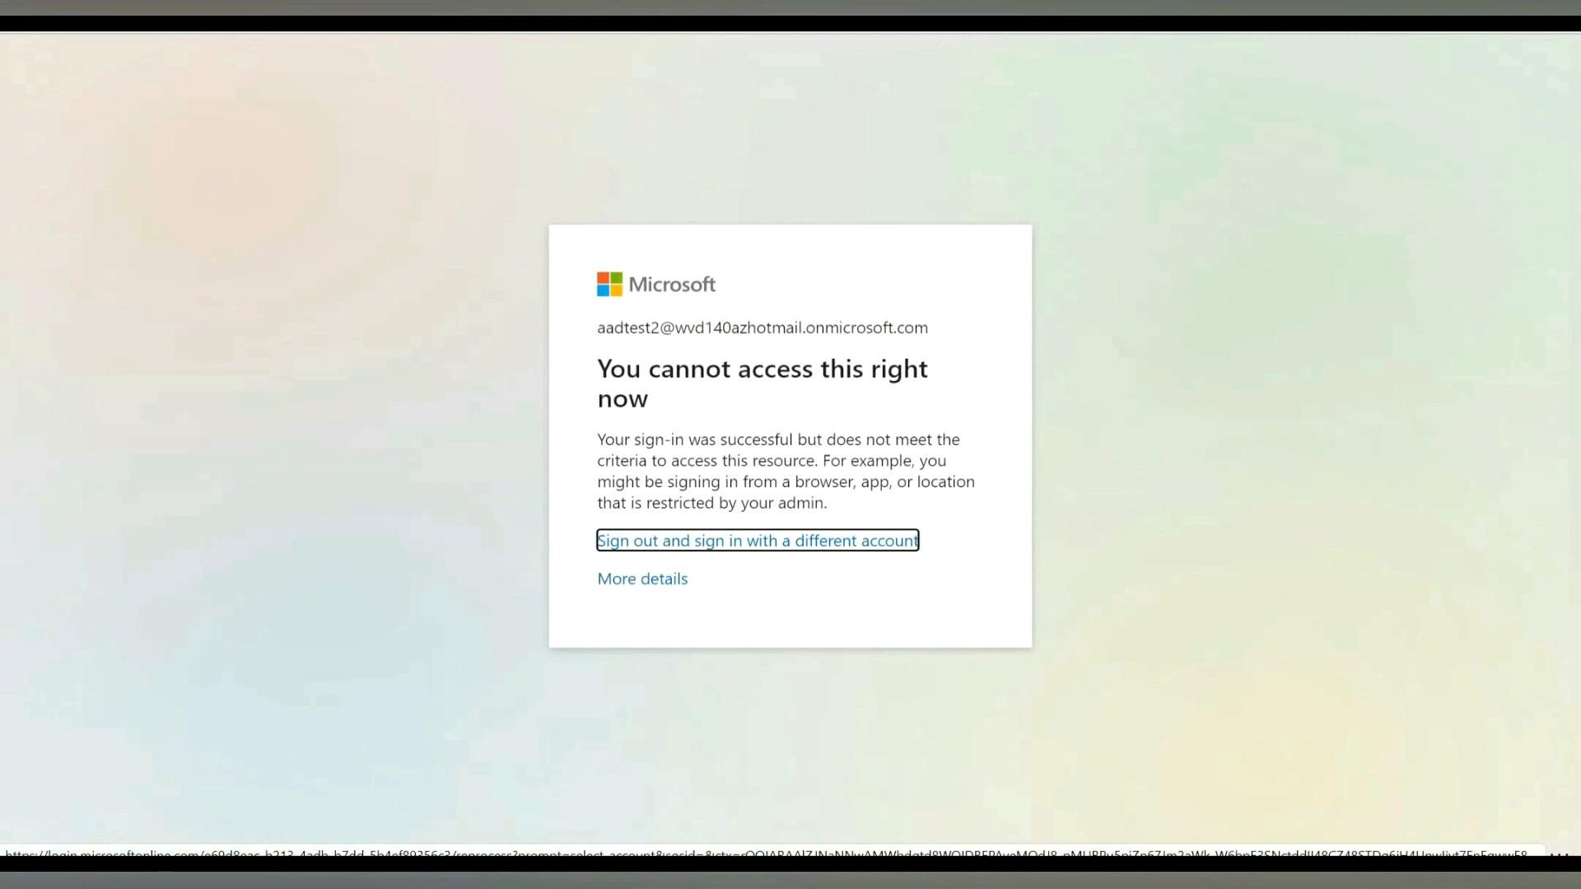
# Highlight the access-denied message, then show troubleshooting details with error code 53003.
pyautogui.moveTo(598, 369); pyautogui.dragTo(685, 398)
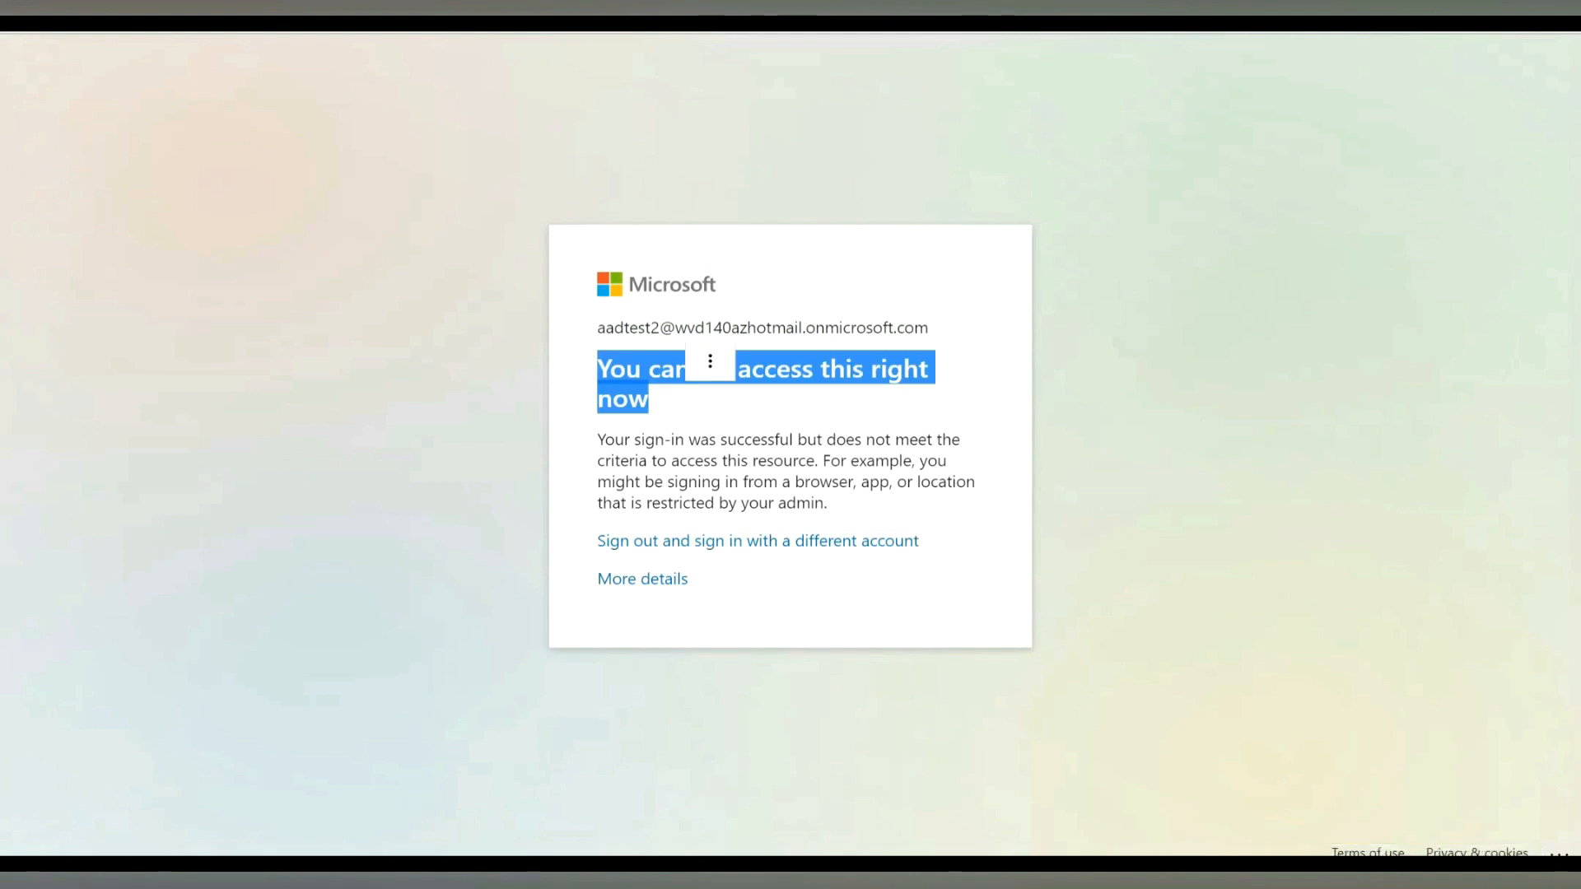
pyautogui.moveTo(598, 438); pyautogui.dragTo(928, 461)
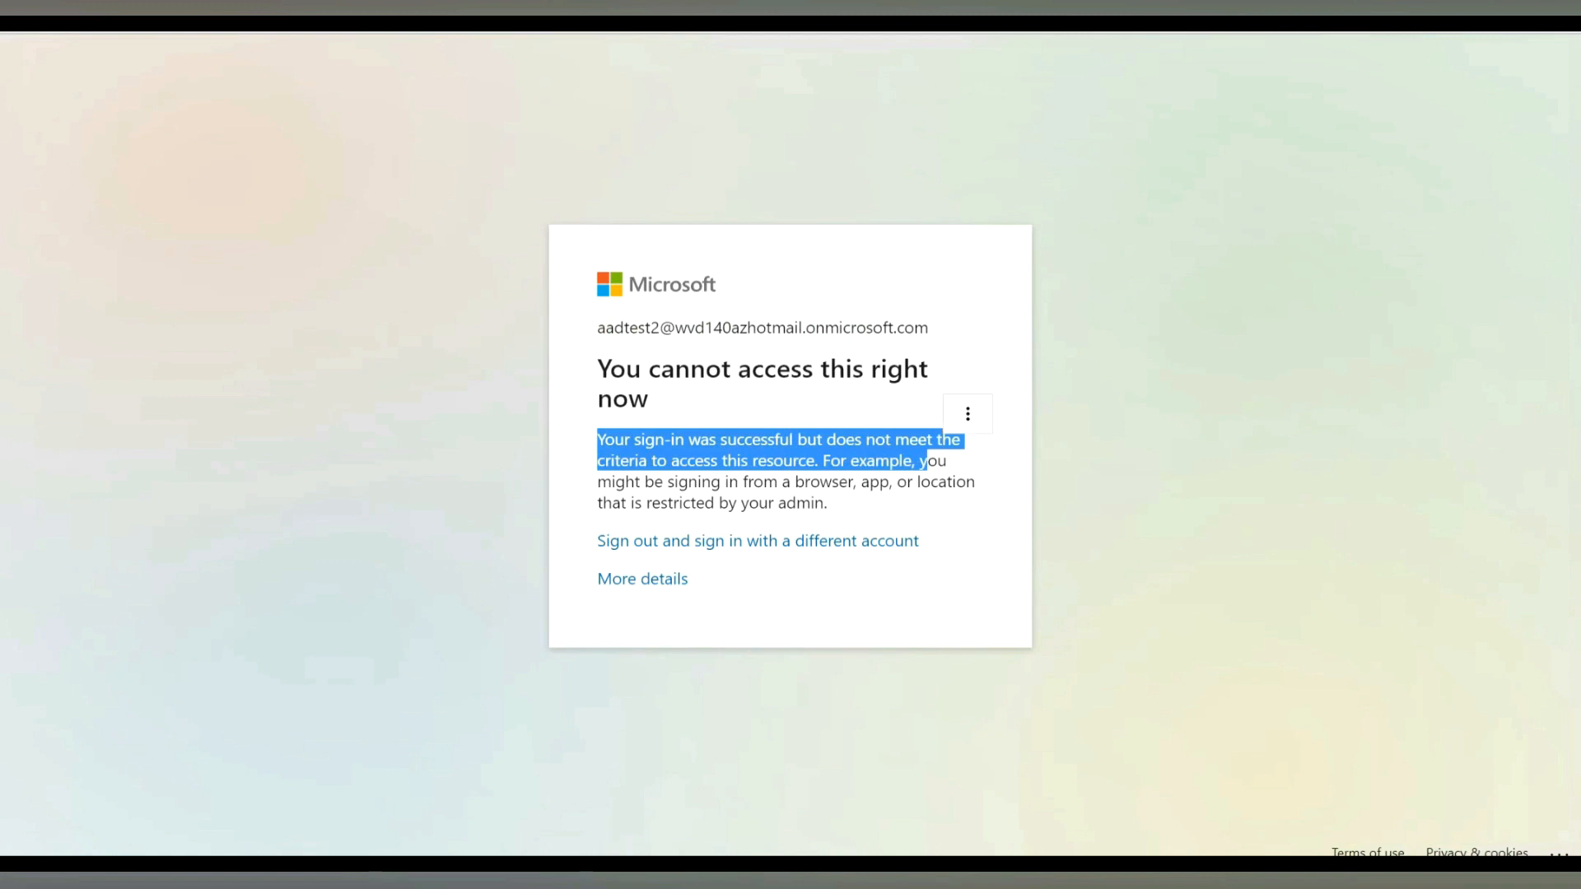
pyautogui.moveTo(721, 482); pyautogui.dragTo(828, 502)
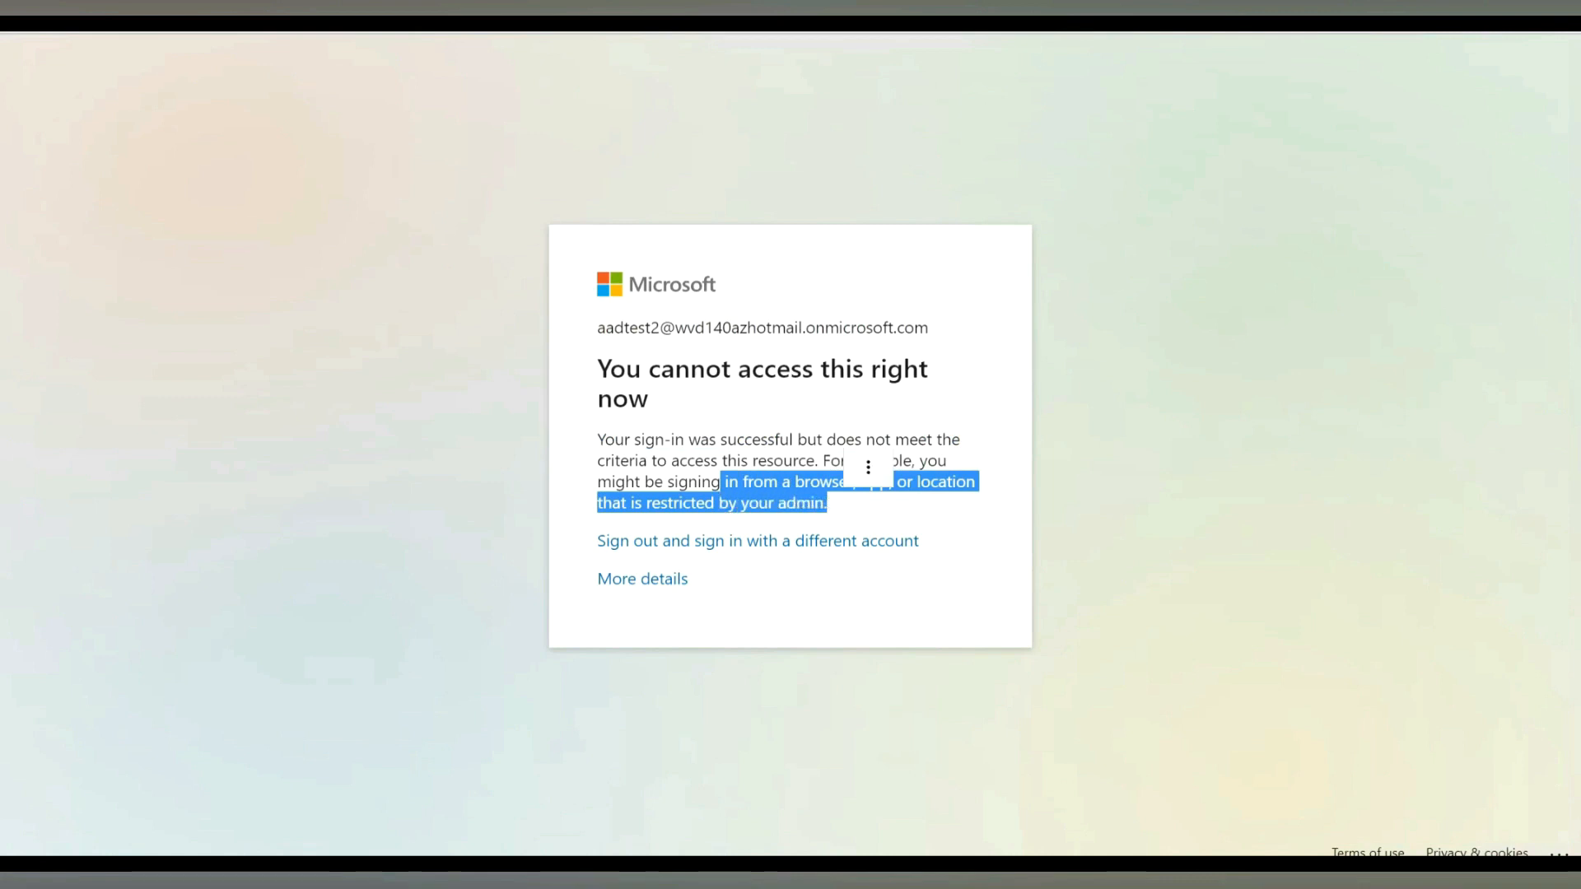
pyautogui.click(831, 504)
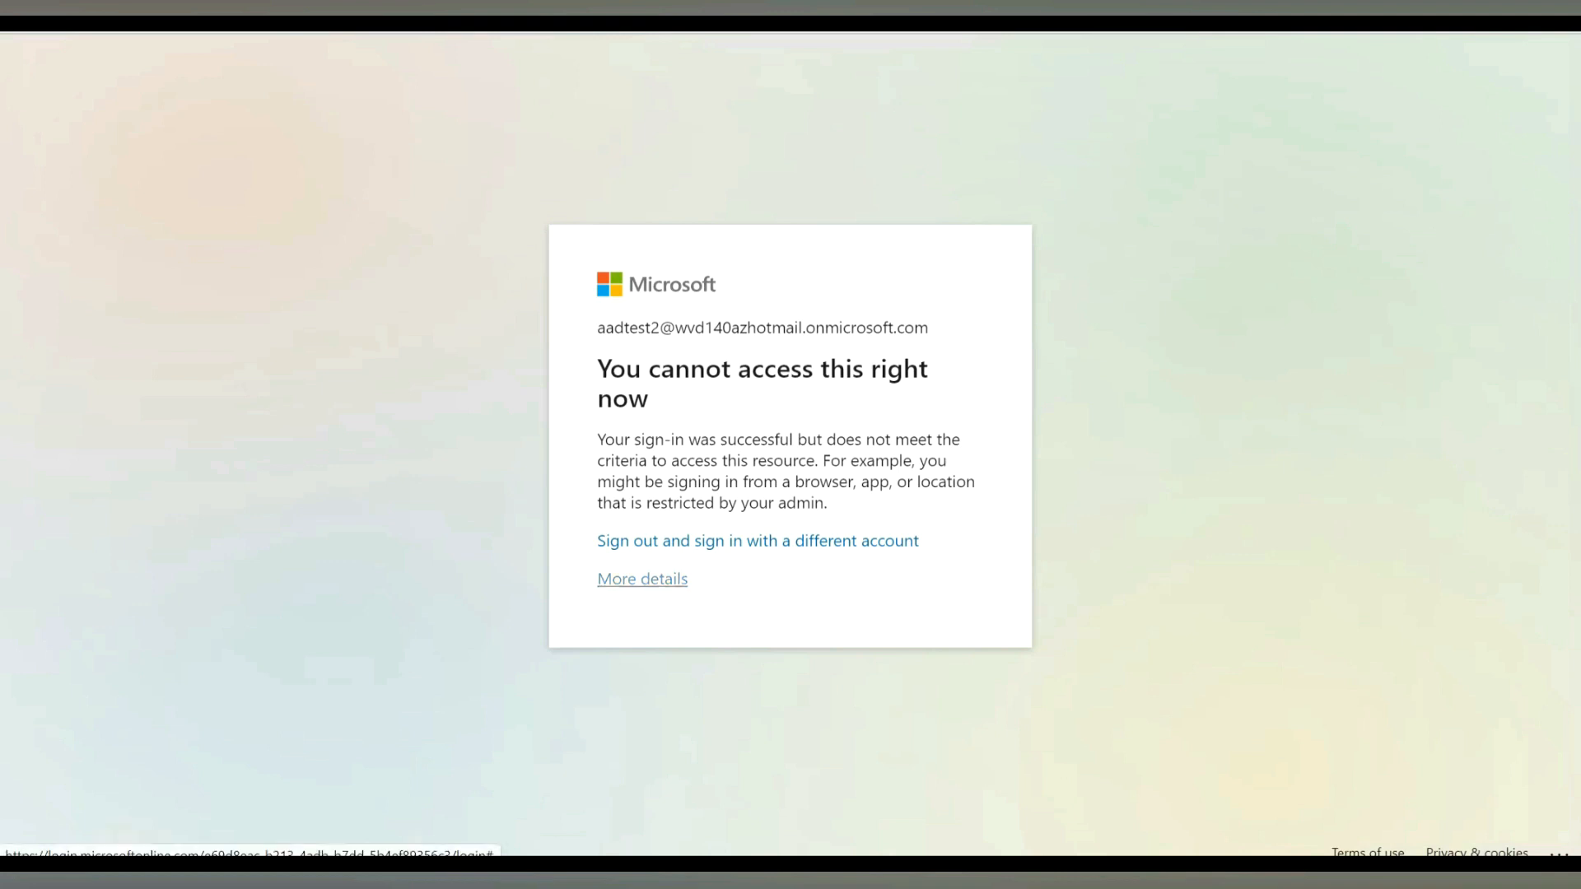
pyautogui.click(642, 579)
pyautogui.scroll(-2, 782, 445)
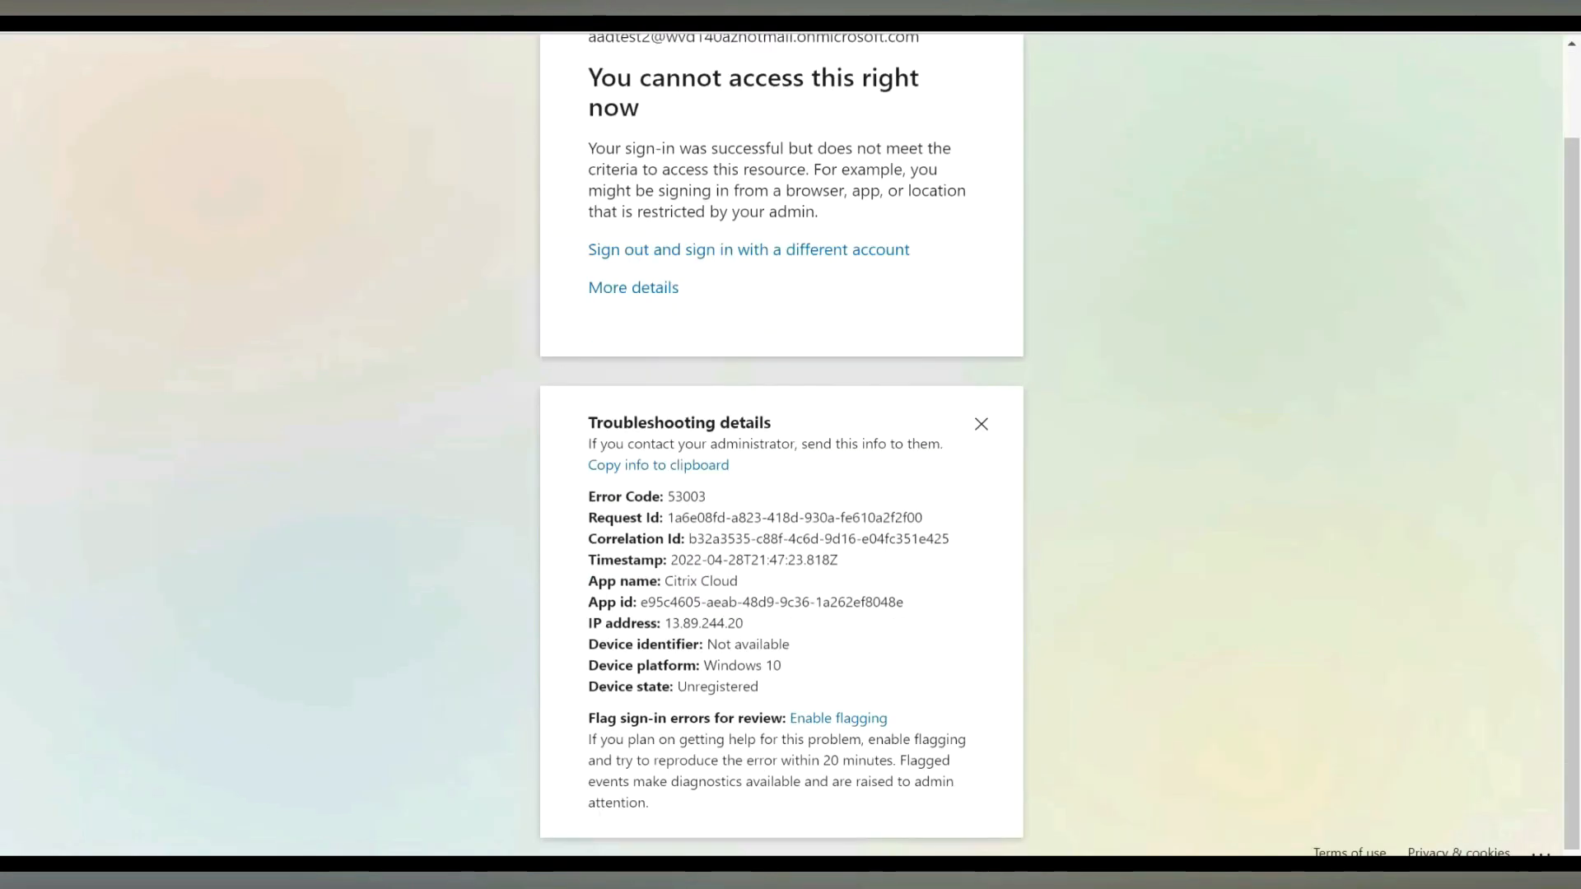